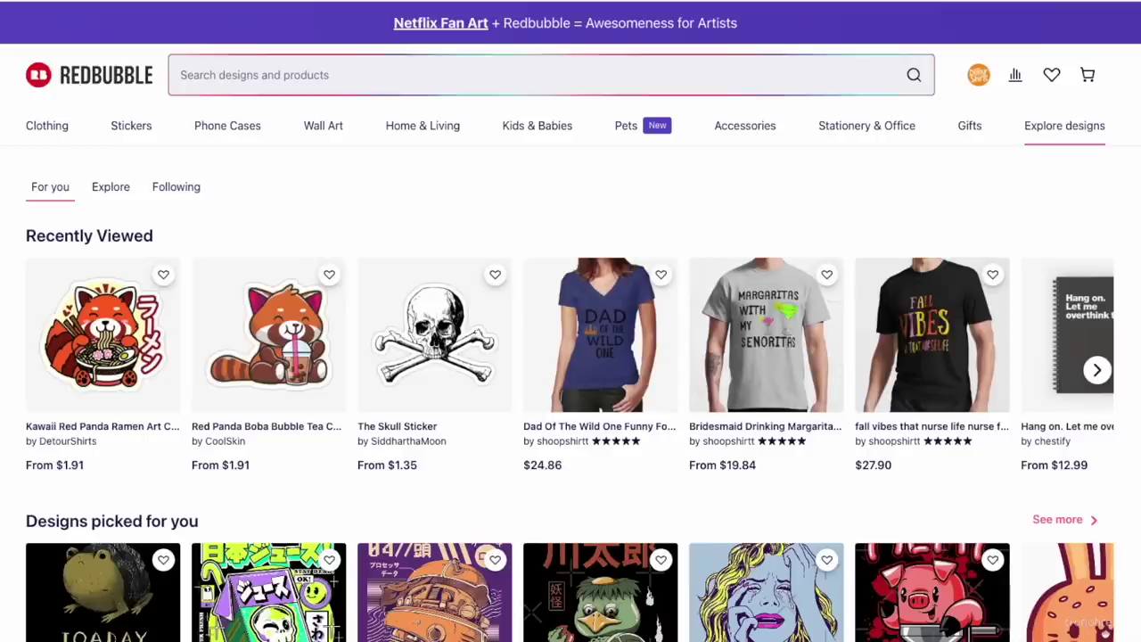
Step: Examine the For you page's recommended designs, artists to follow, and suggested sticker and t-shirt themes for niche ideas
scroll(959, 363, down, 4)
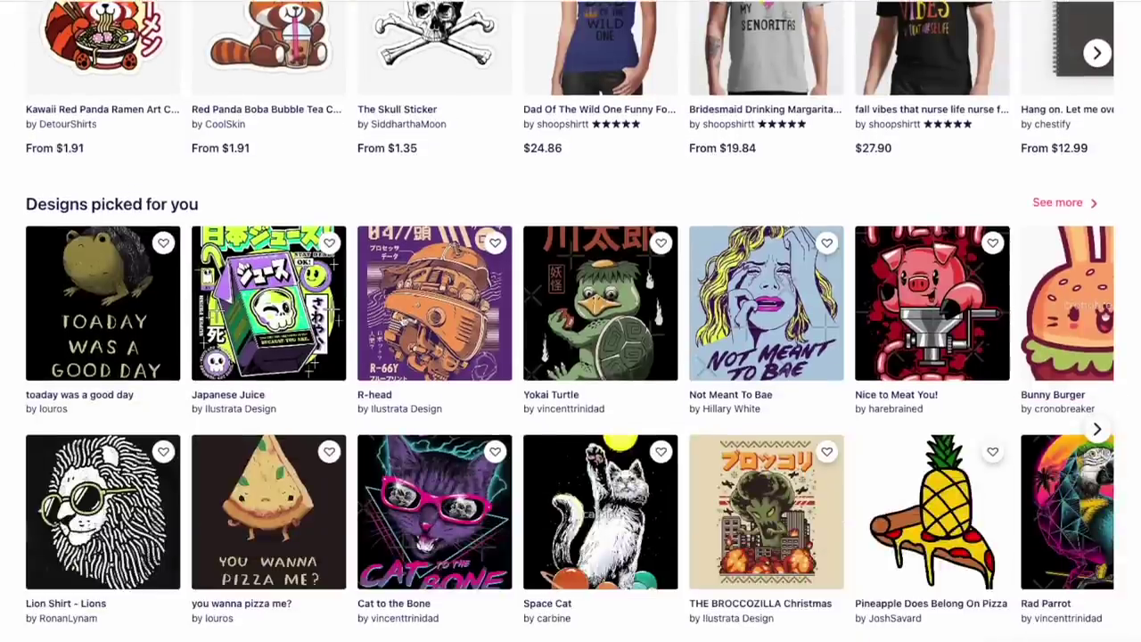
scroll(570, 321, down, 2)
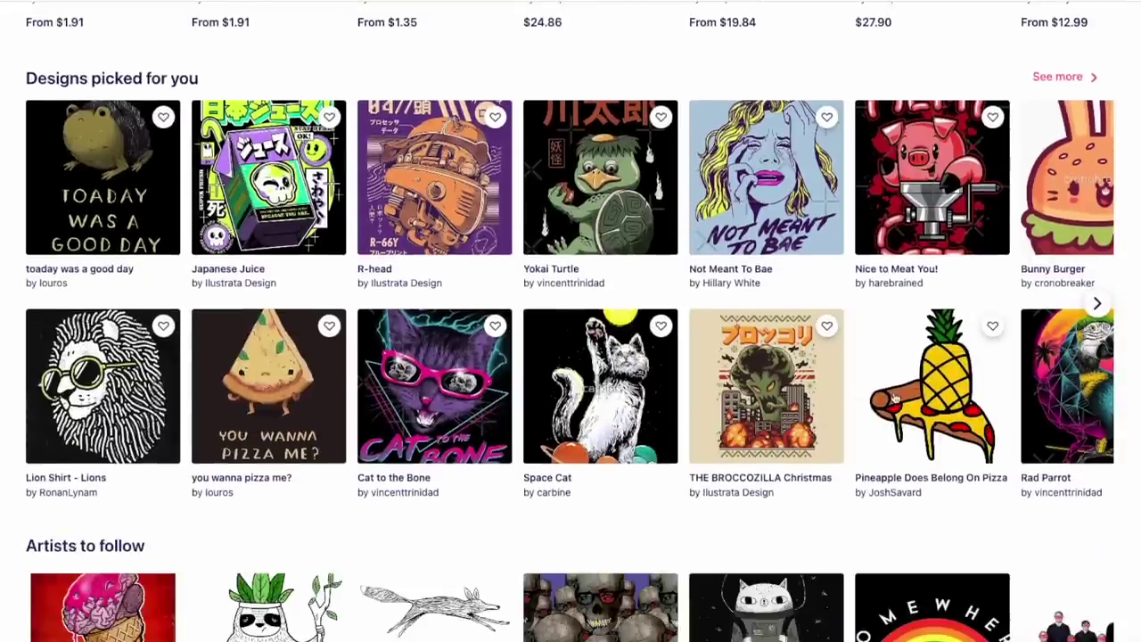
scroll(895, 396, down, 5)
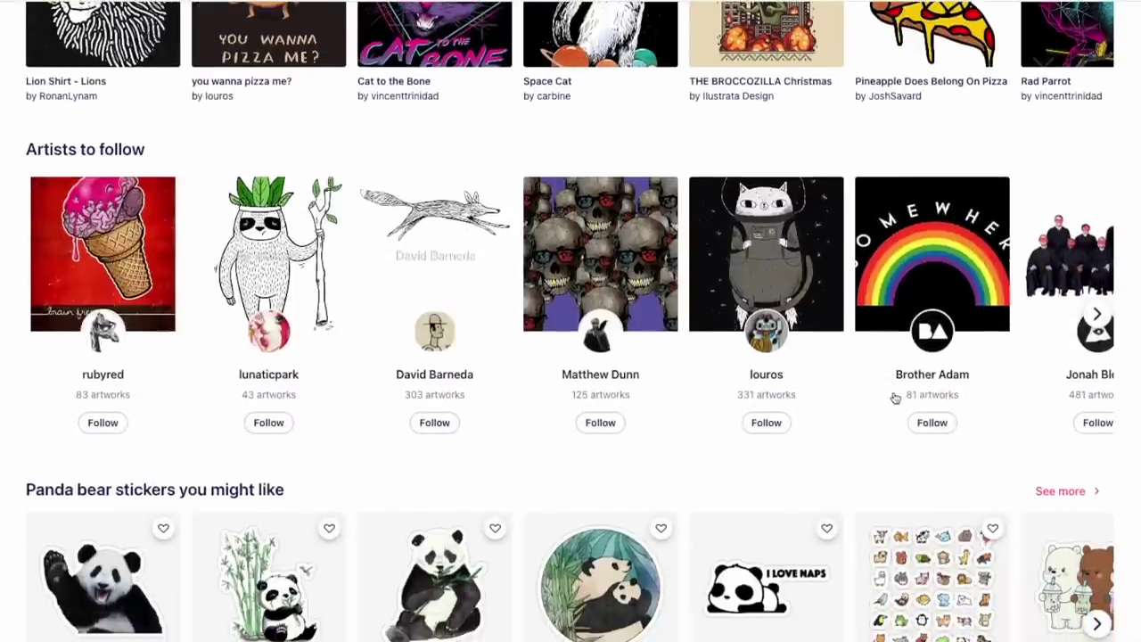
scroll(895, 396, down, 6)
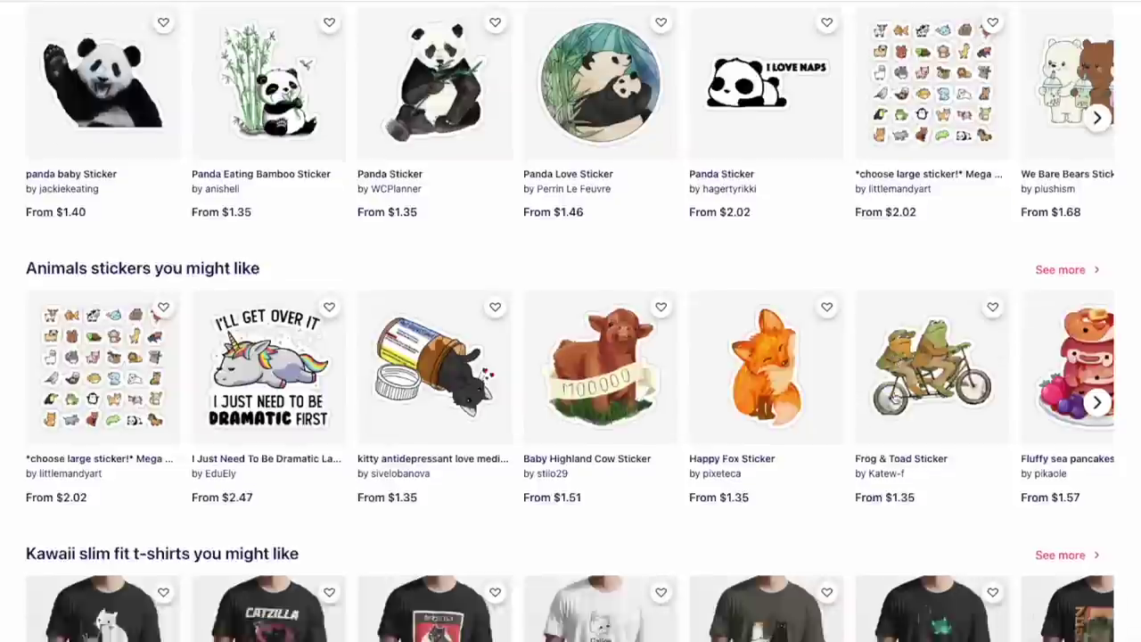
scroll(1004, 331, up, 1)
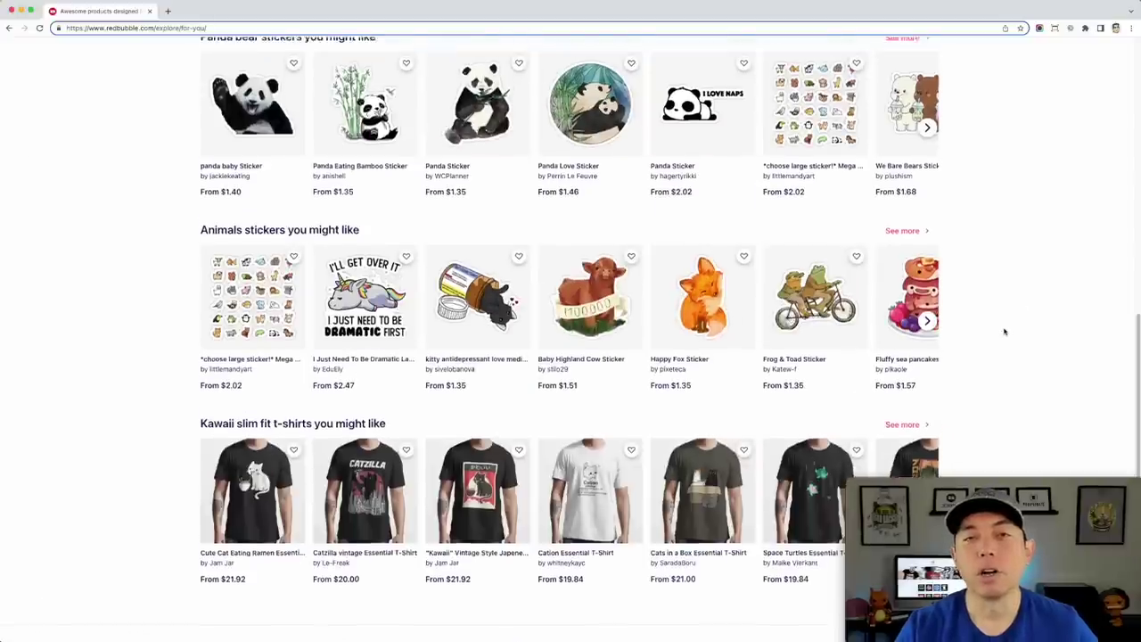
scroll(1004, 332, up, 10)
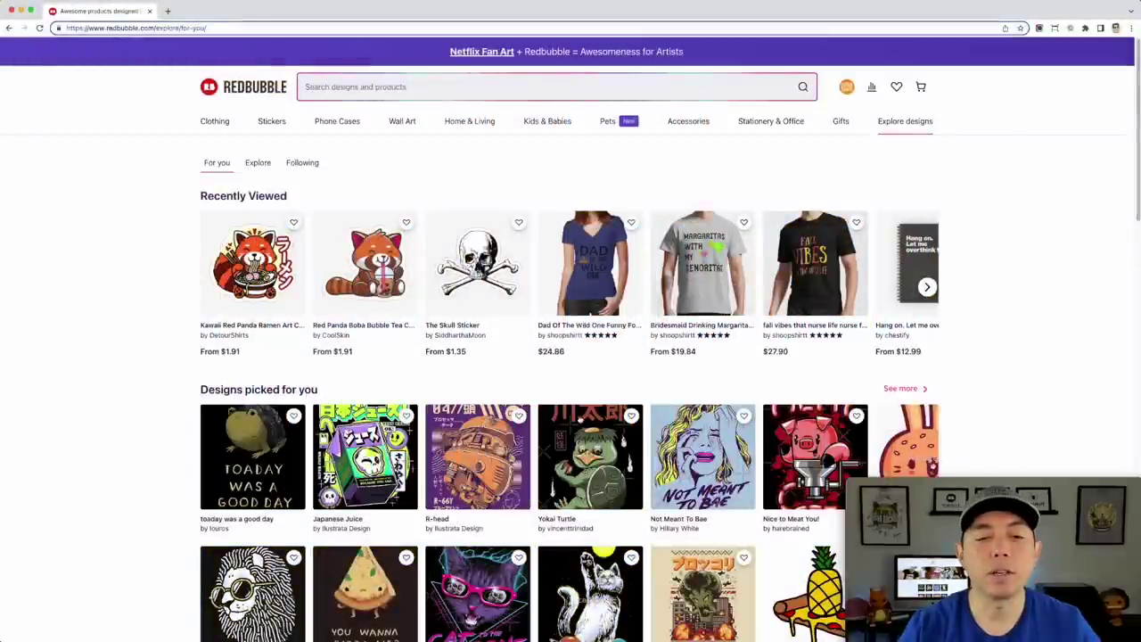
scroll(571, 367, down, 3)
scroll(570, 357, down, 1)
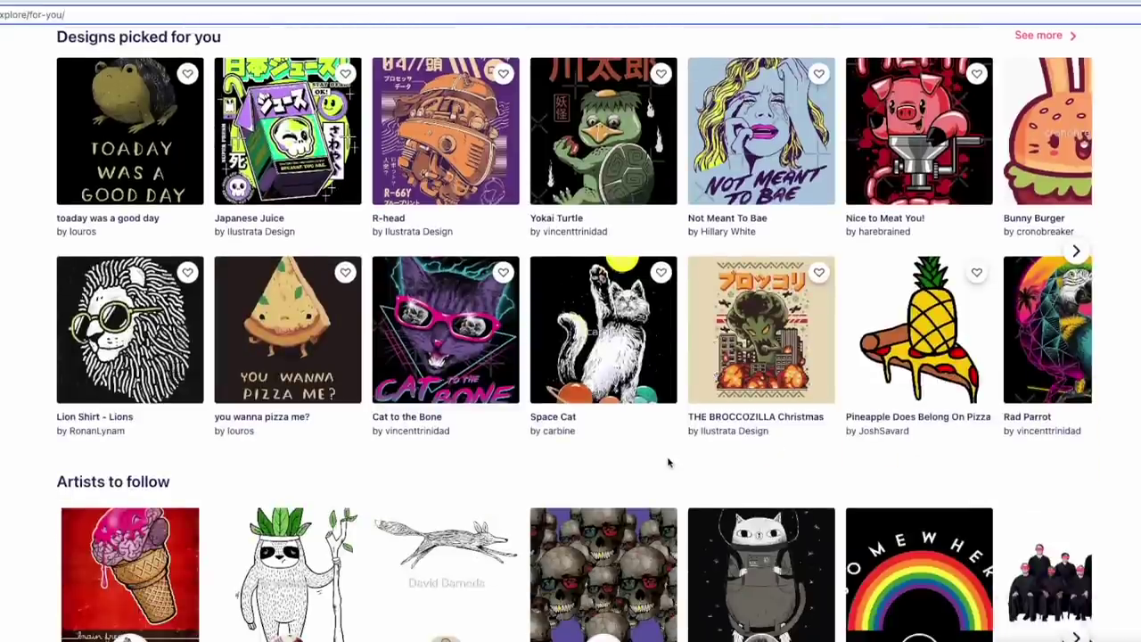
scroll(669, 462, down, 6)
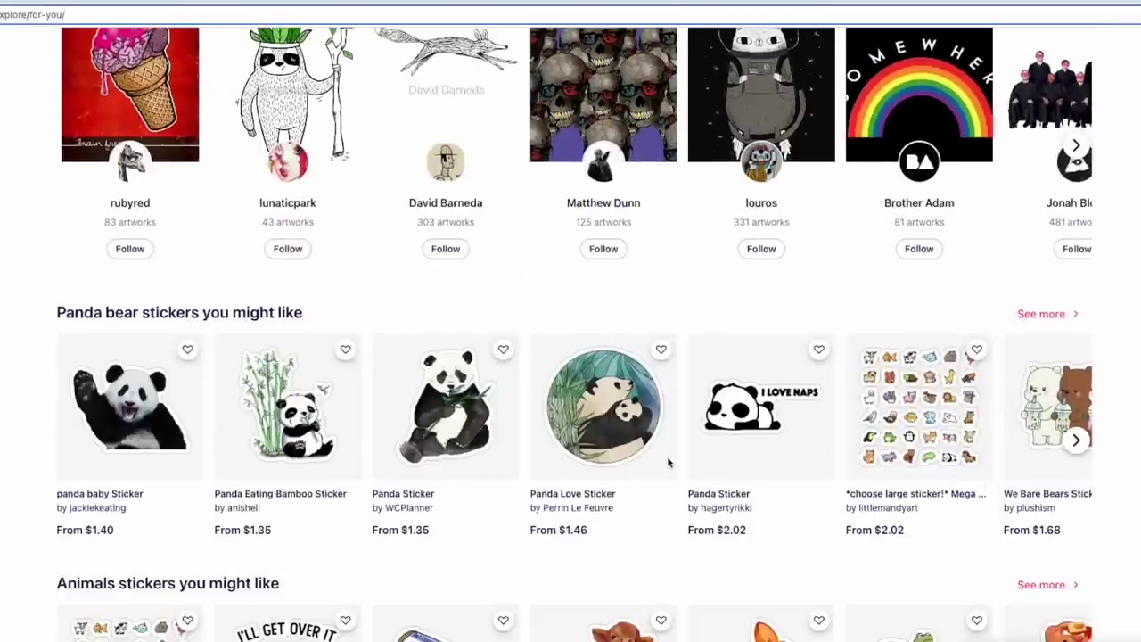
scroll(669, 464, down, 10)
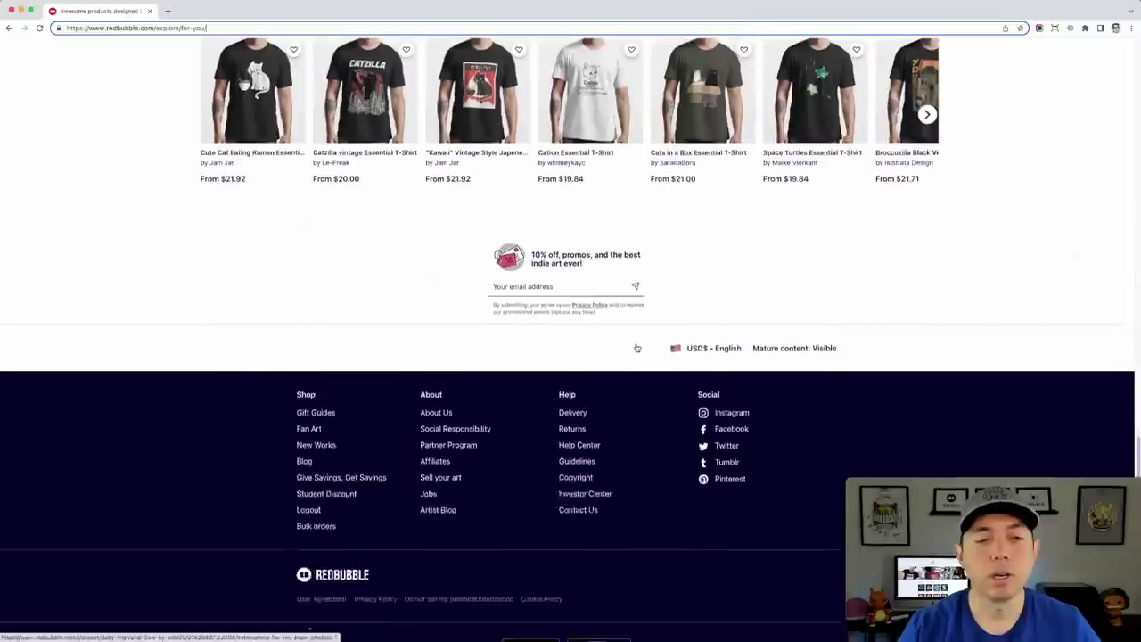
scroll(637, 348, up, 20)
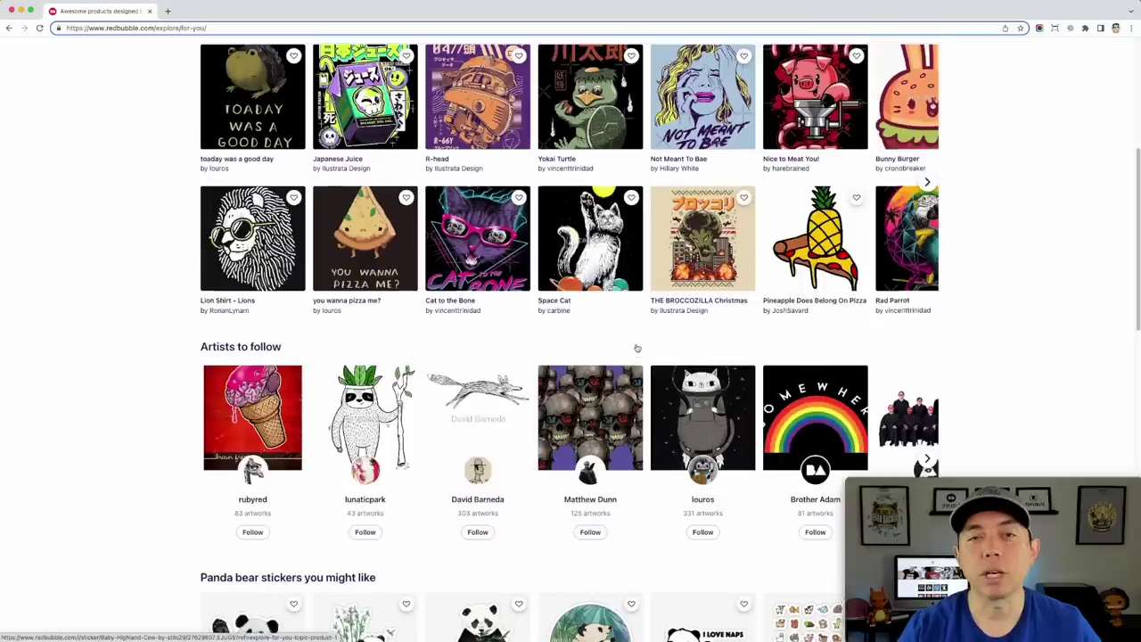
scroll(637, 348, up, 2)
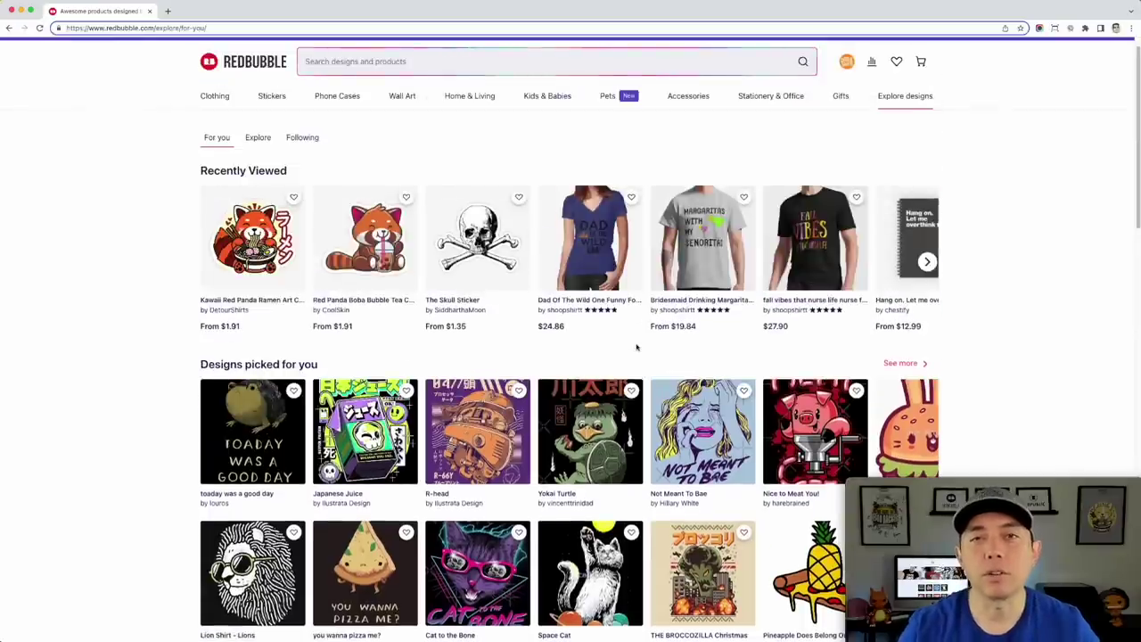
Step: Search for "animals" within the Stickers category
click(335, 60)
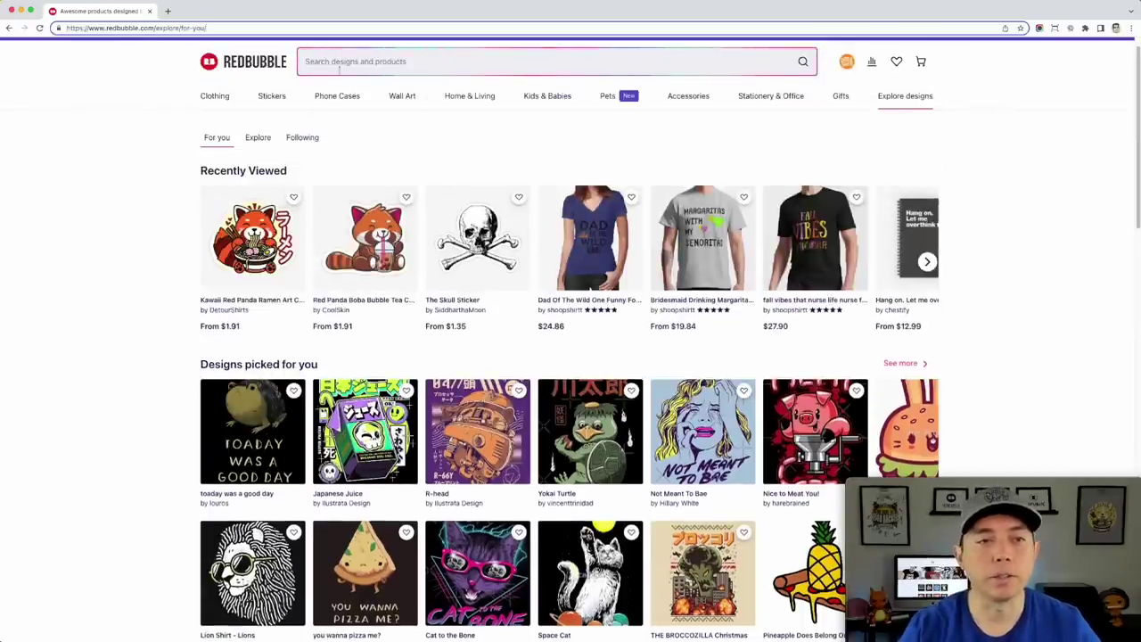
text(animals)
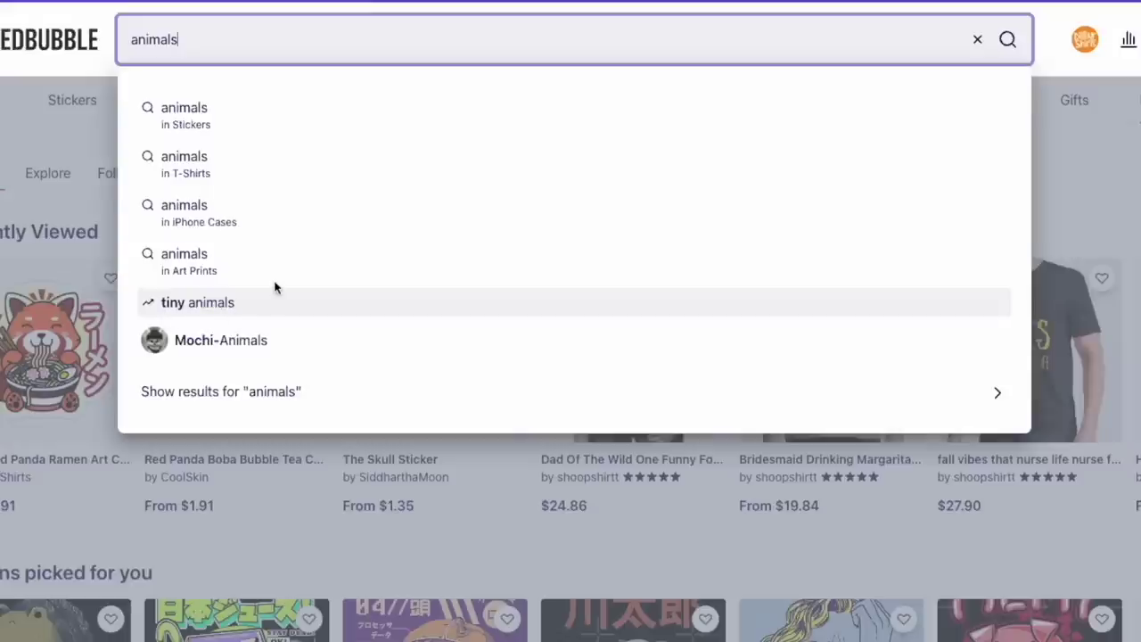
click(176, 108)
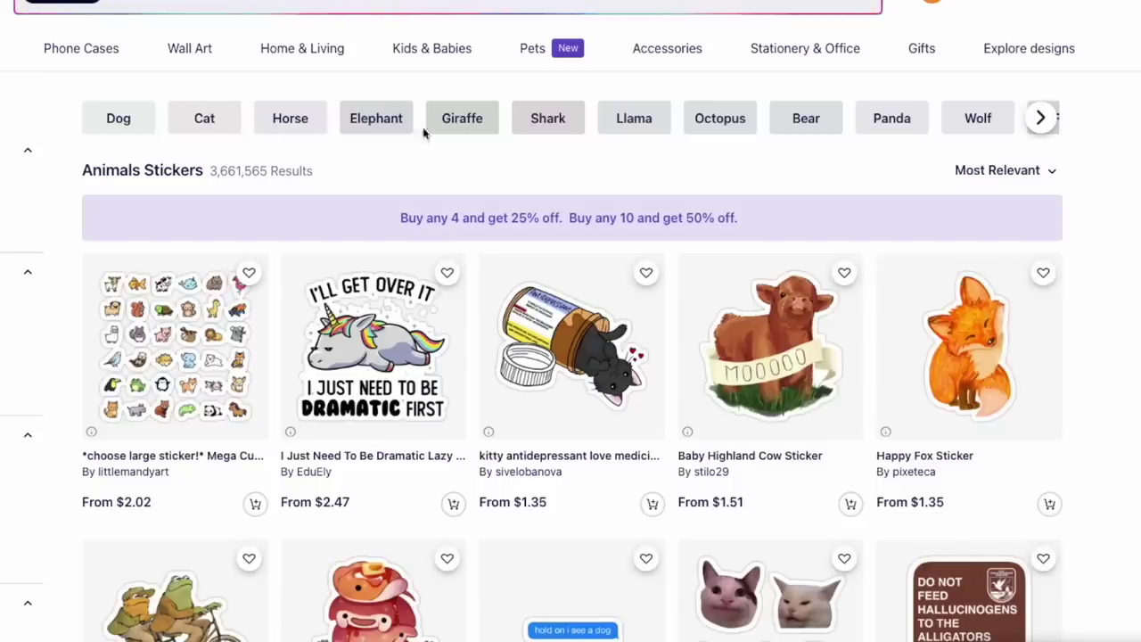
Step: Browse the related animal keywords above the results and narrow the search to the Panda sub-niche
click(1053, 120)
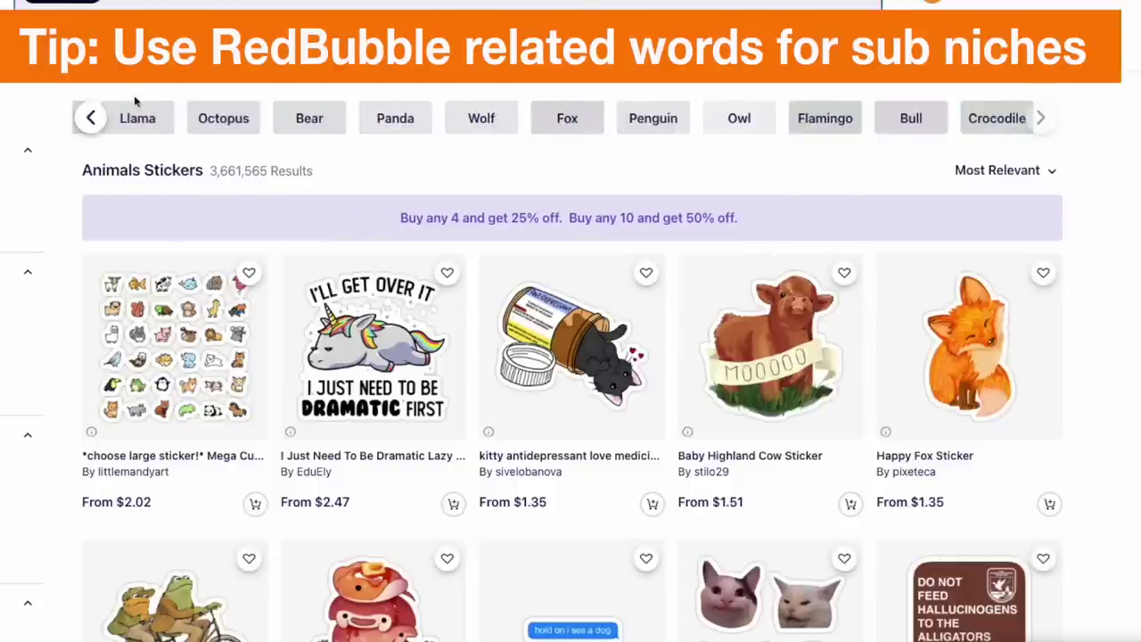
click(89, 118)
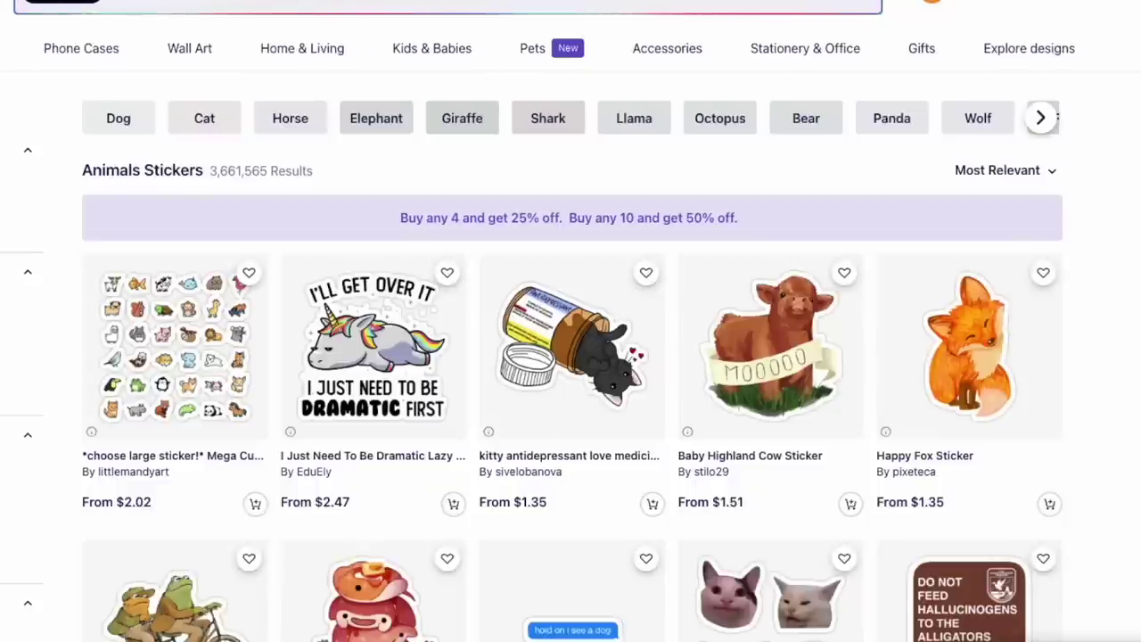
mouse_move(225, 138)
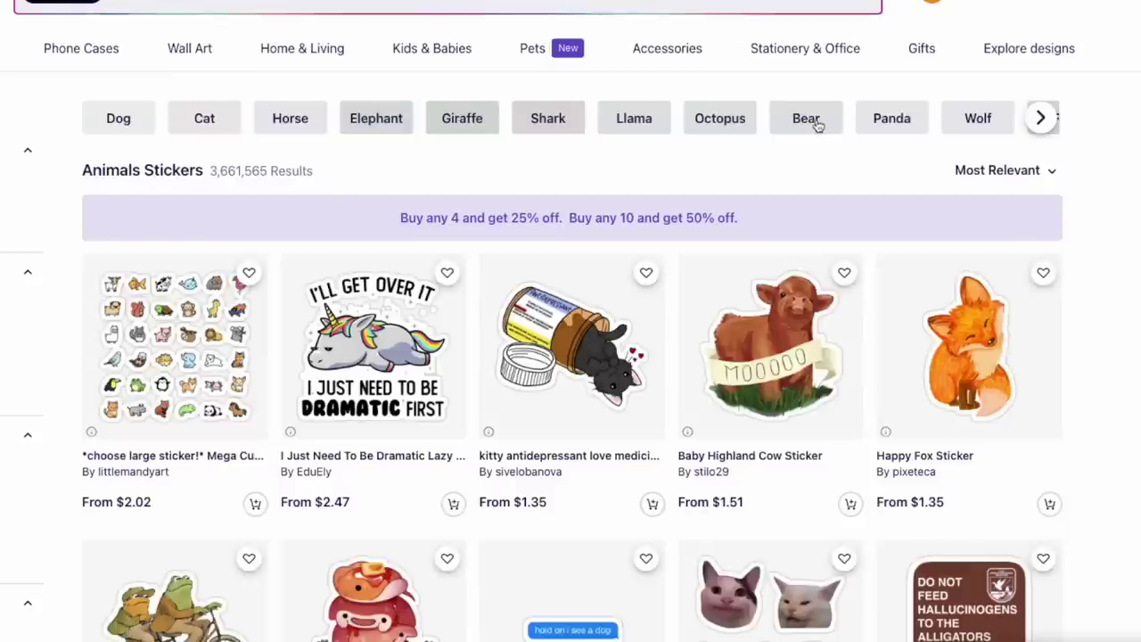
click(895, 118)
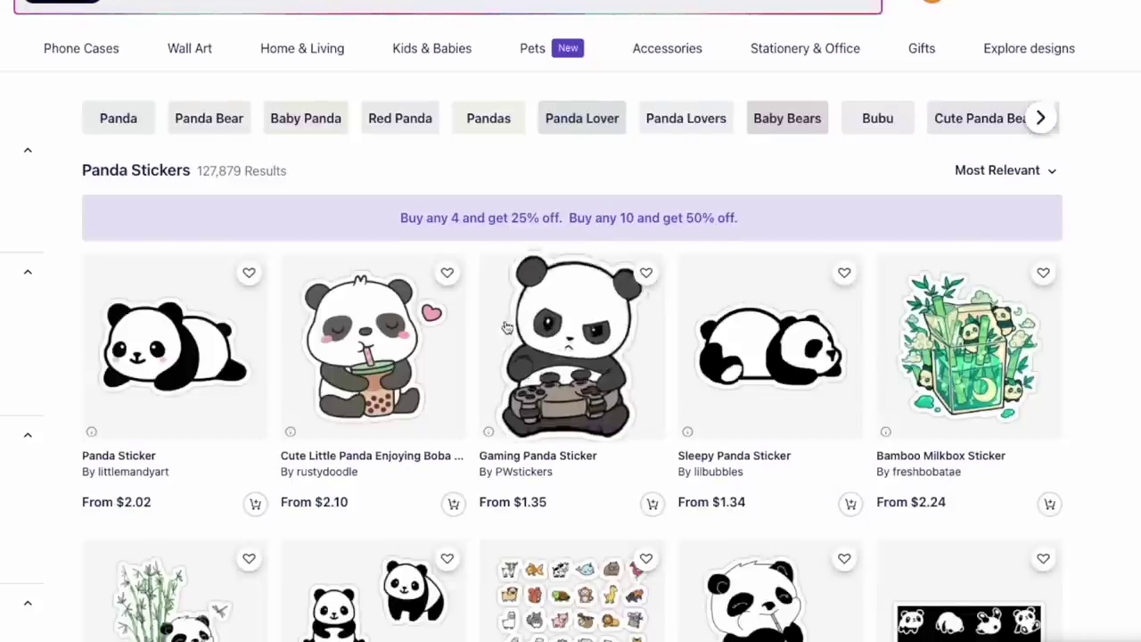
Step: Look through the panda sticker designs and narrow the search to the related keyword Red Panda
scroll(797, 359, down, 7)
scroll(778, 386, down, 2)
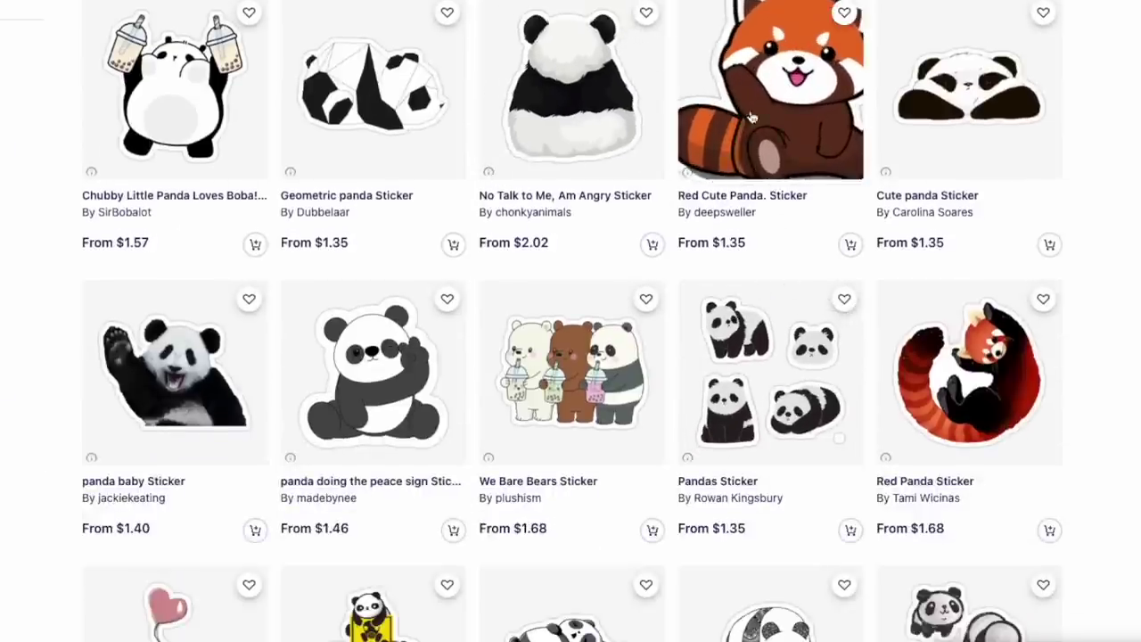
scroll(566, 334, down, 5)
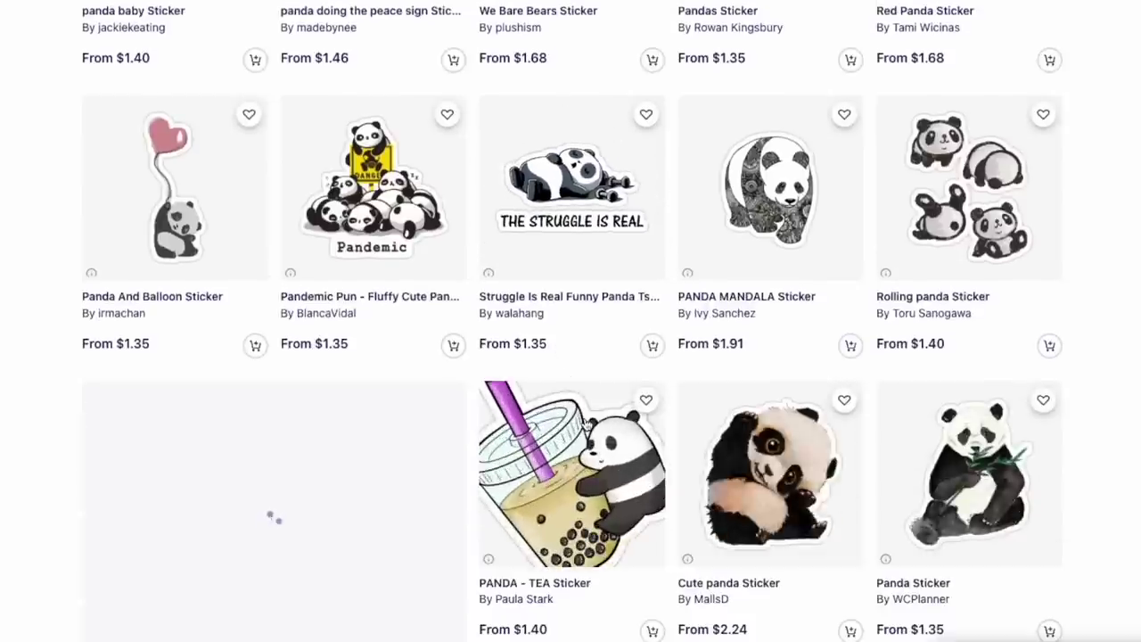
scroll(567, 357, up, 5)
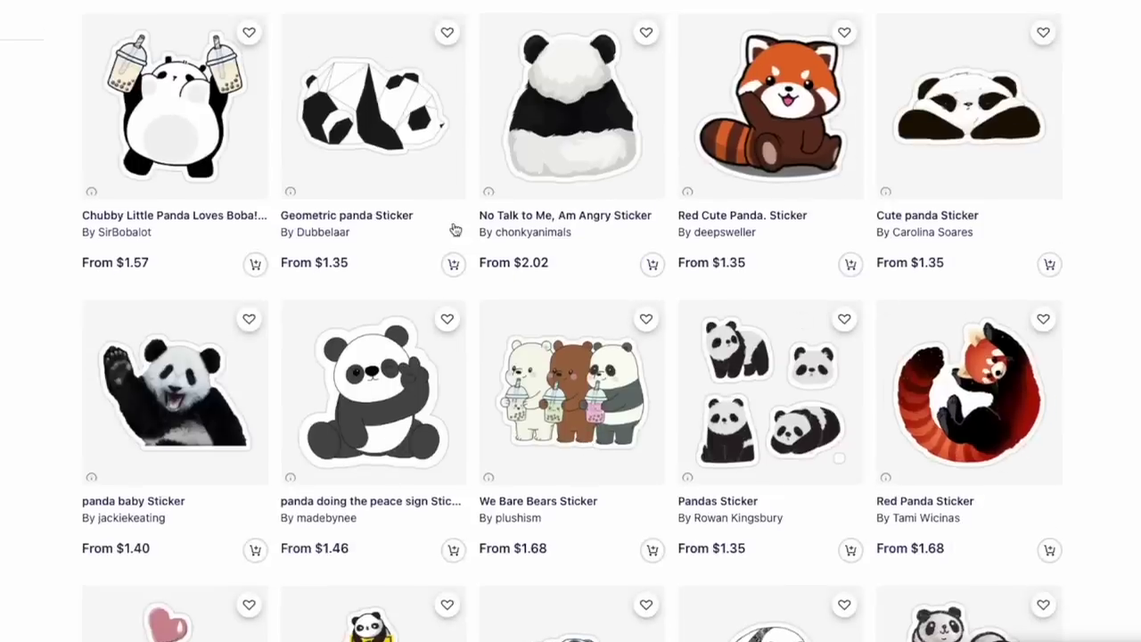
scroll(527, 295, up, 5)
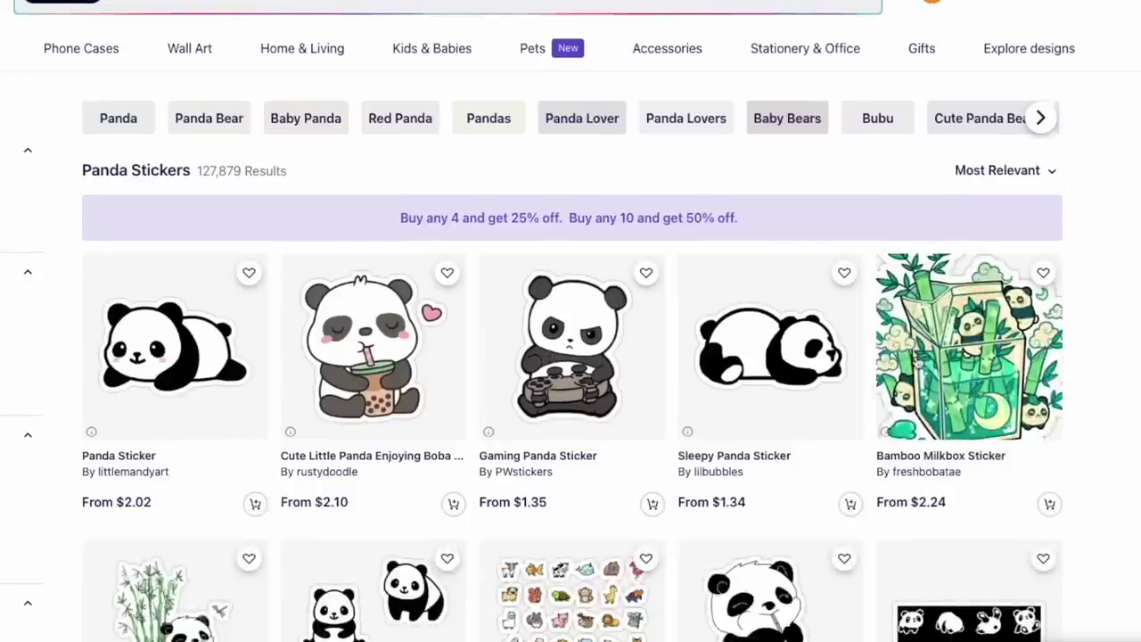
scroll(714, 294, down, 3)
scroll(597, 325, up, 3)
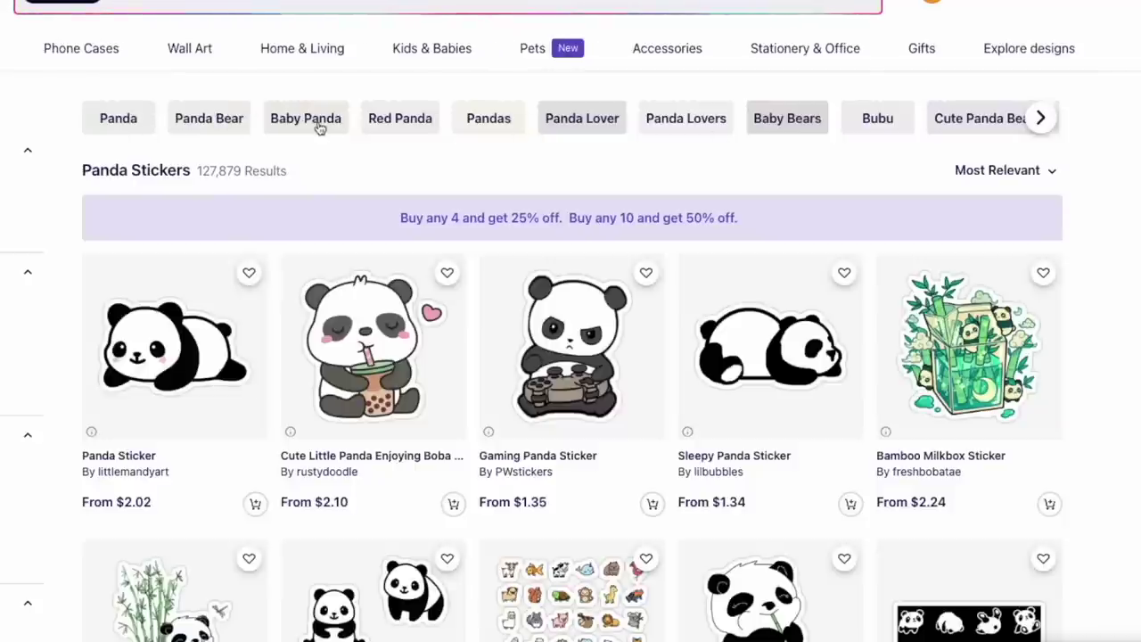
click(401, 119)
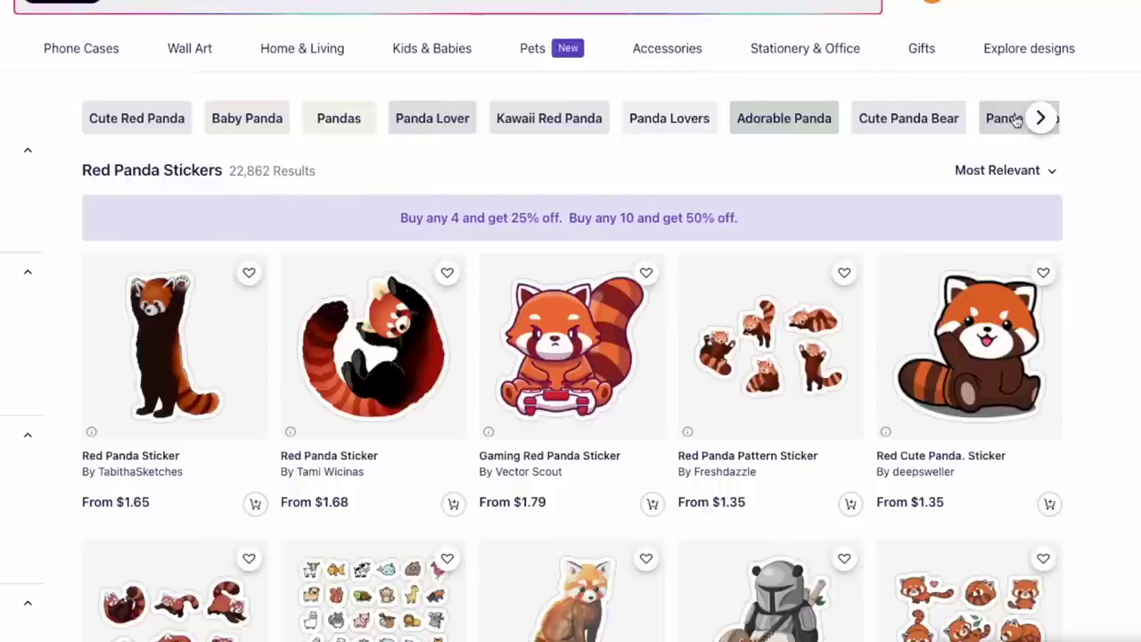
Step: Look through the red panda stickers and narrow the search to the related keyword Kawaii Red Panda
scroll(687, 268, down, 10)
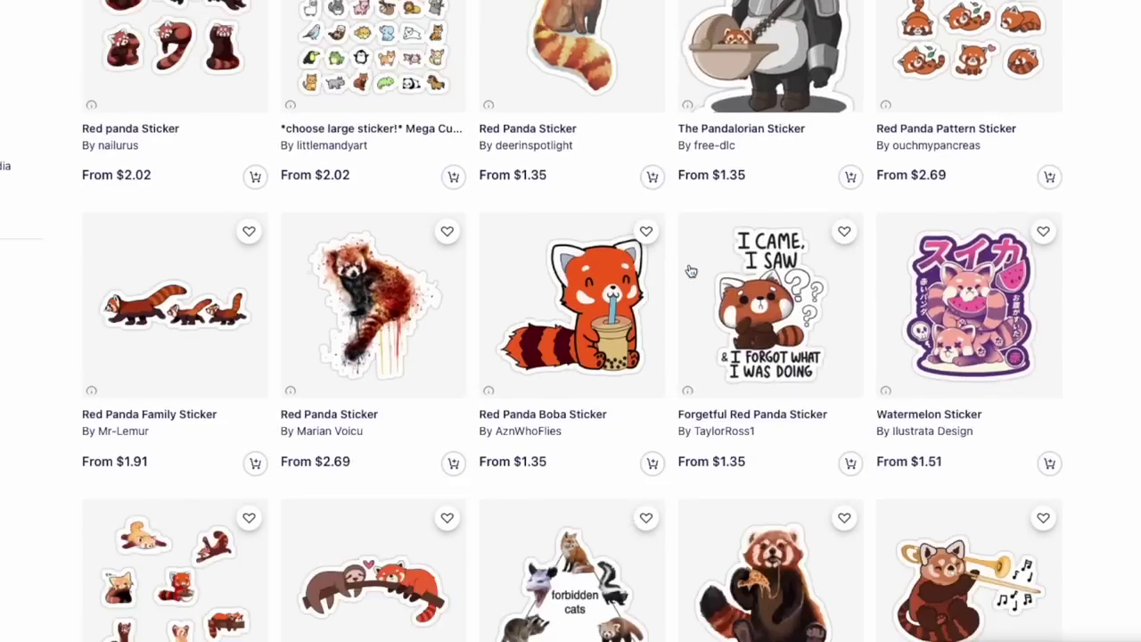
scroll(688, 268, up, 9)
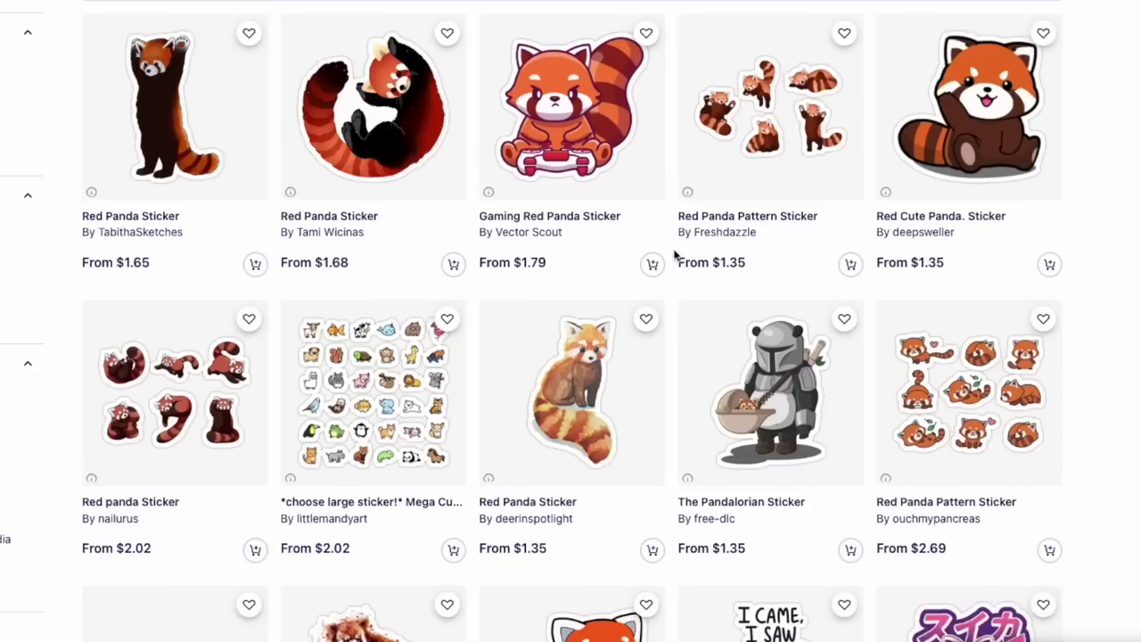
scroll(673, 253, up, 2)
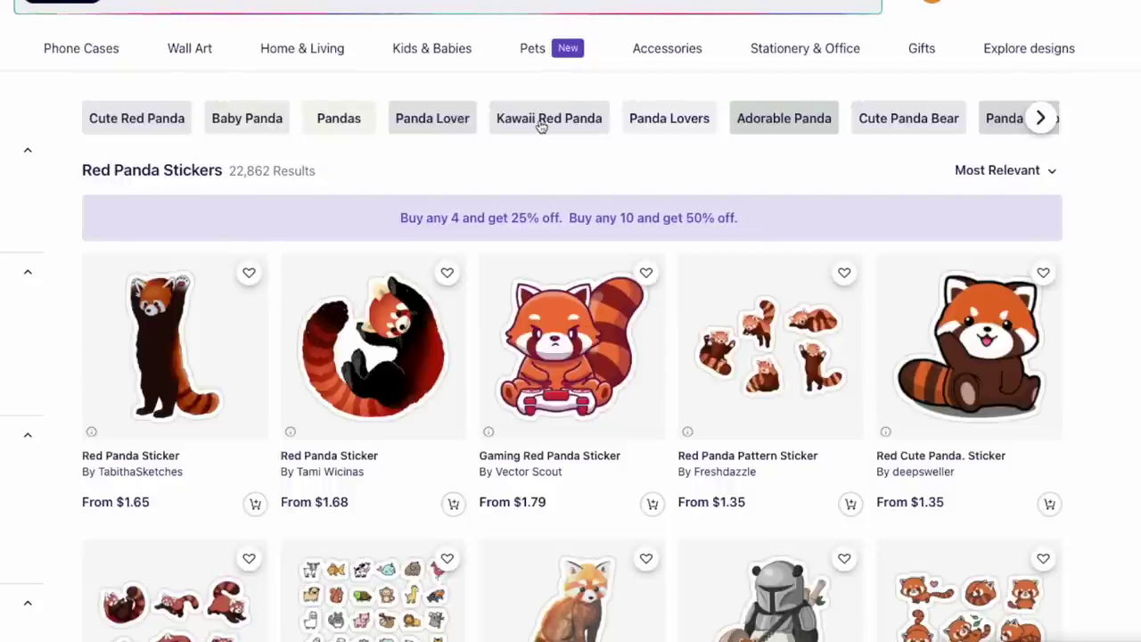
click(541, 125)
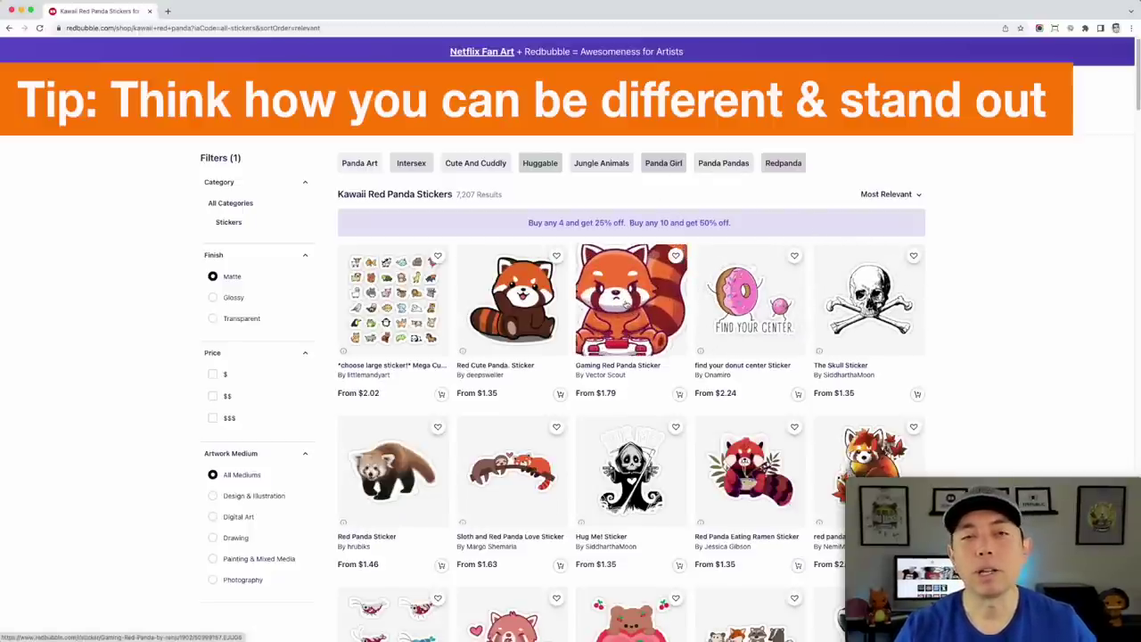
Step: Examine the kawaii red panda sticker results for design themes, styles and ideas that could stand out
scroll(626, 303, down, 2)
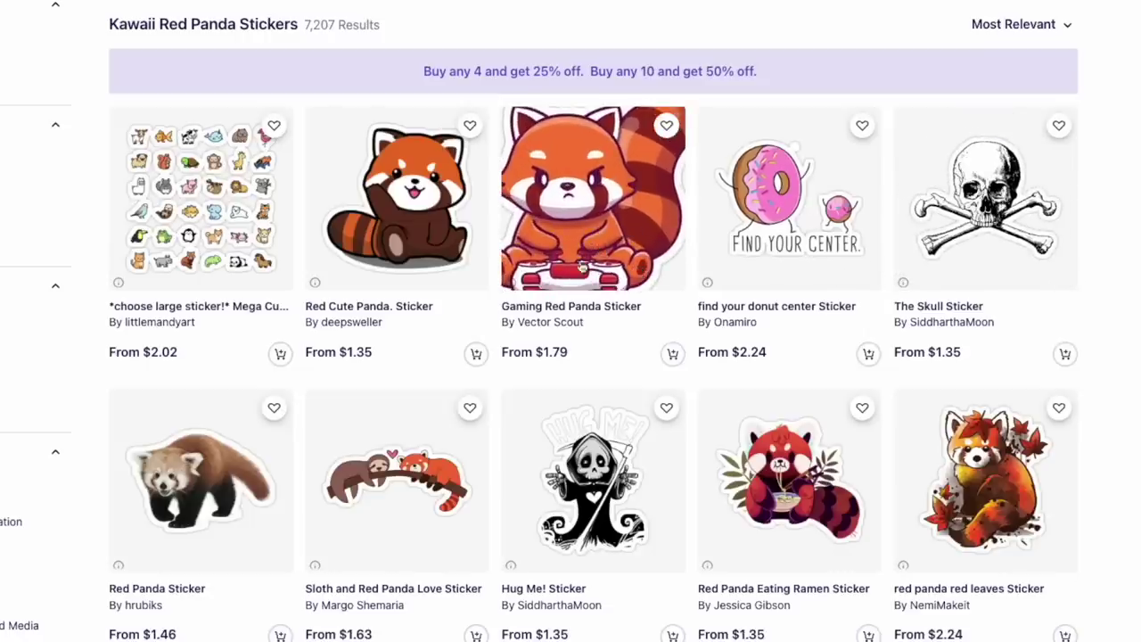
scroll(612, 269, down, 1)
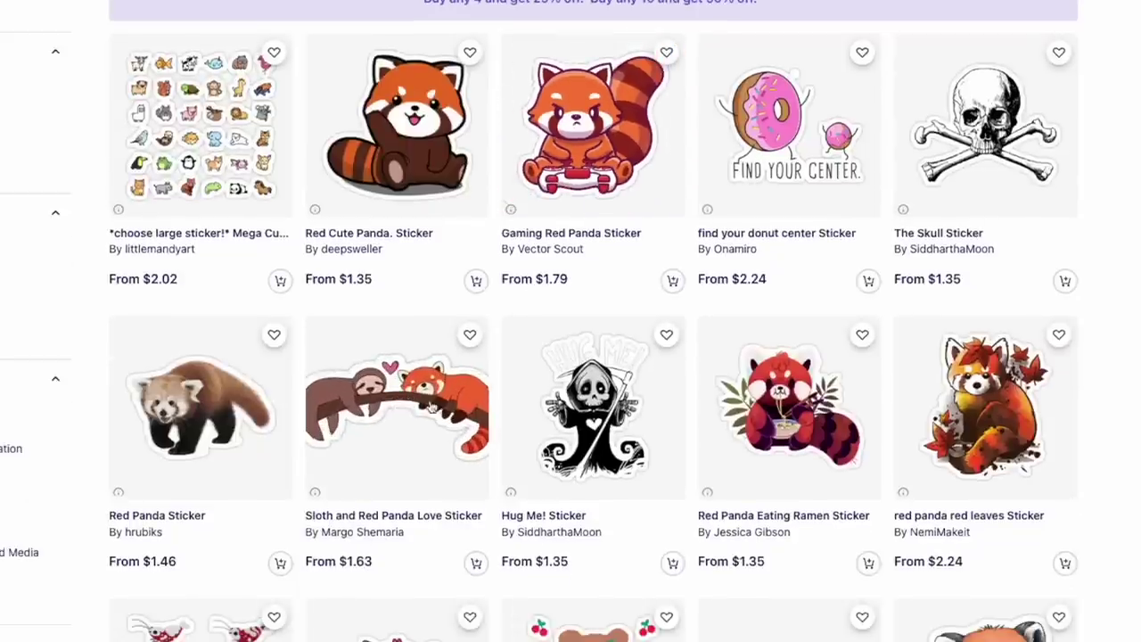
scroll(456, 403, down, 1)
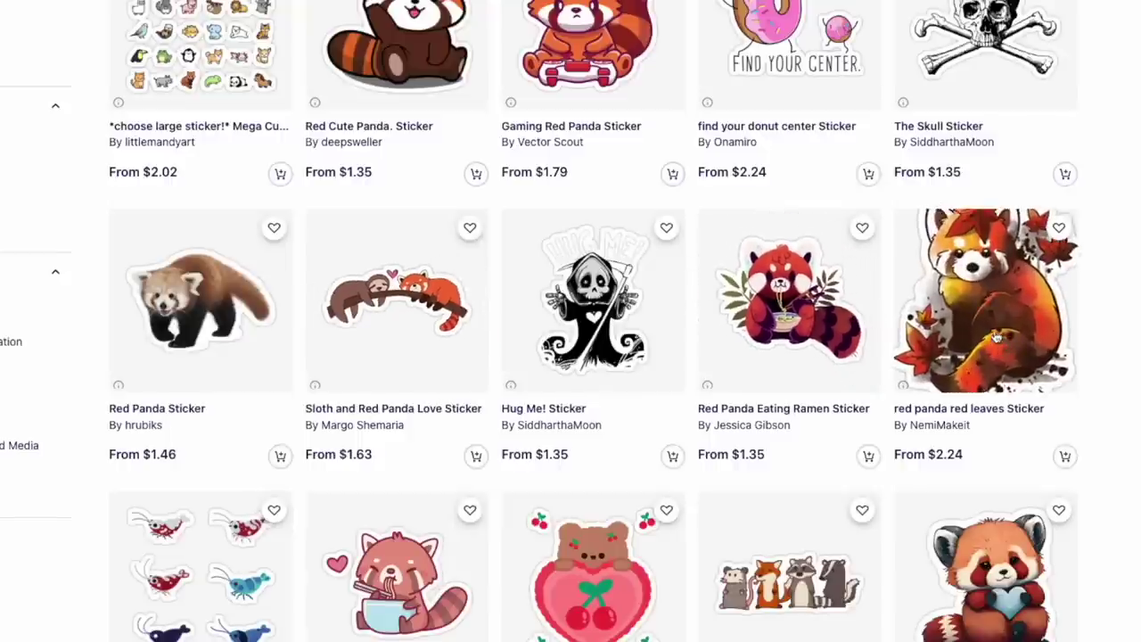
scroll(377, 330, down, 3)
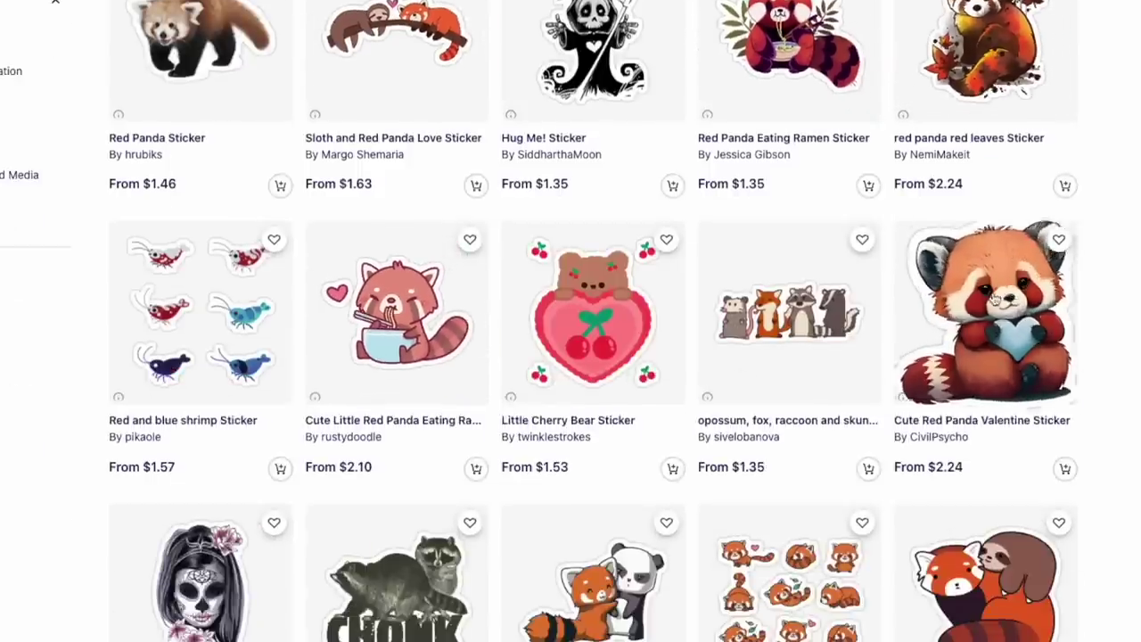
scroll(555, 342, down, 4)
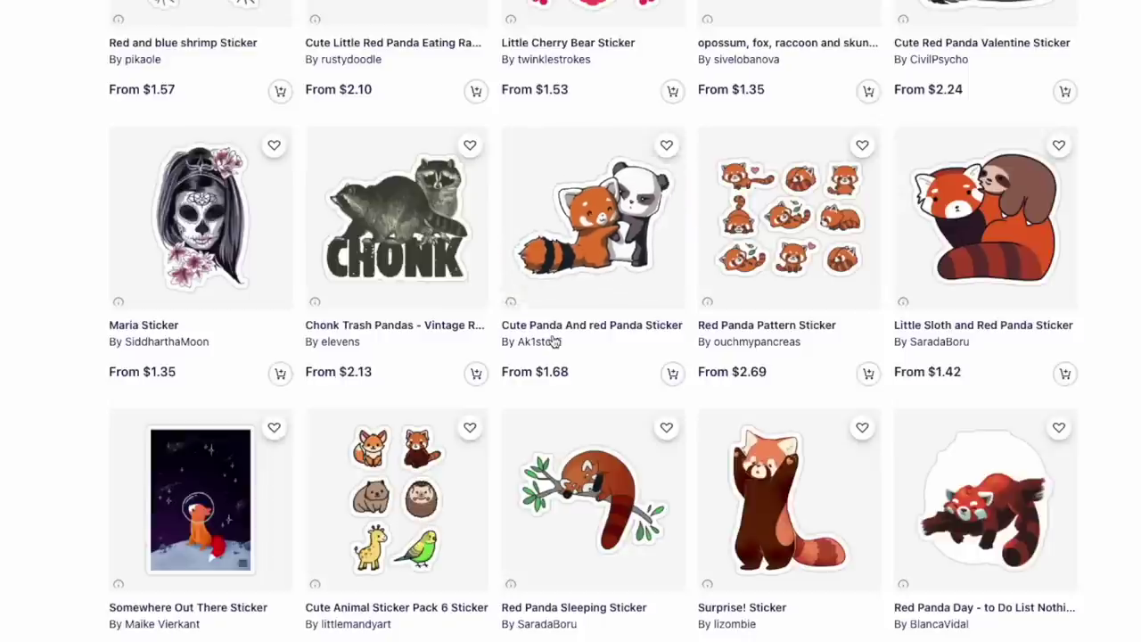
scroll(553, 340, up, 2)
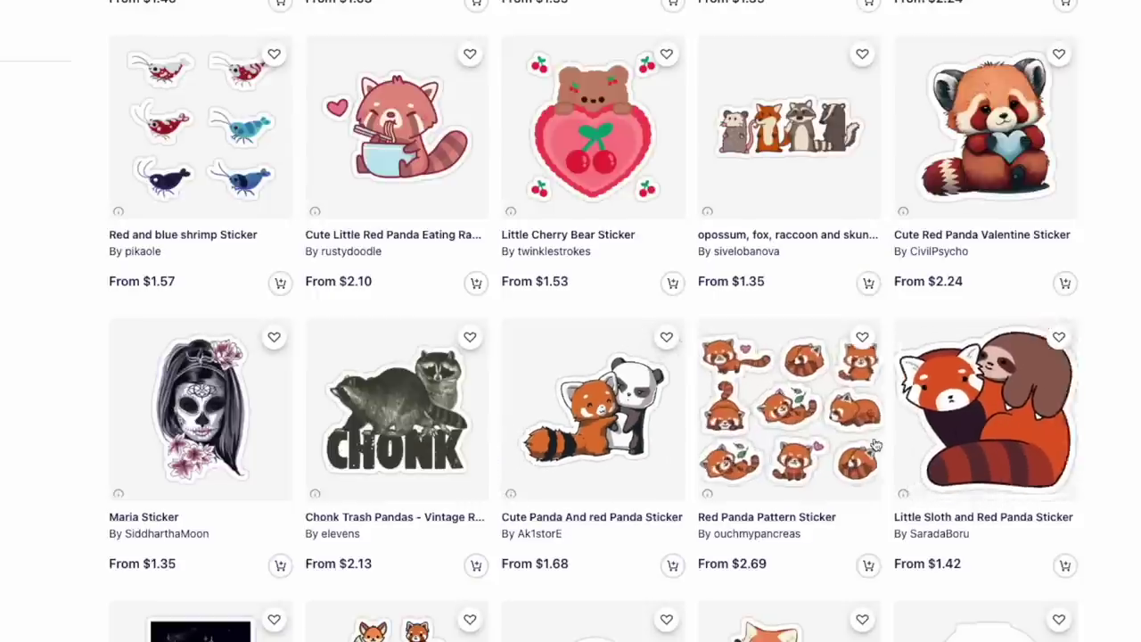
scroll(802, 419, down, 2)
scroll(683, 382, down, 10)
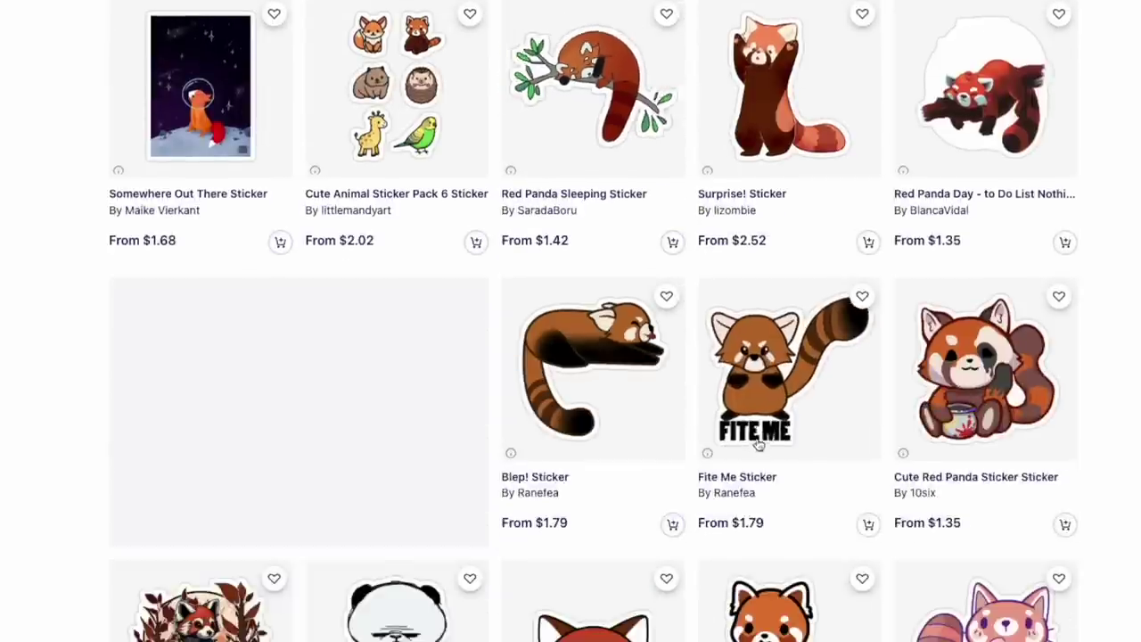
Step: Compare the kawaii red panda stickers for activities, objects and drawing styles that could inspire an original design
scroll(758, 443, down, 2)
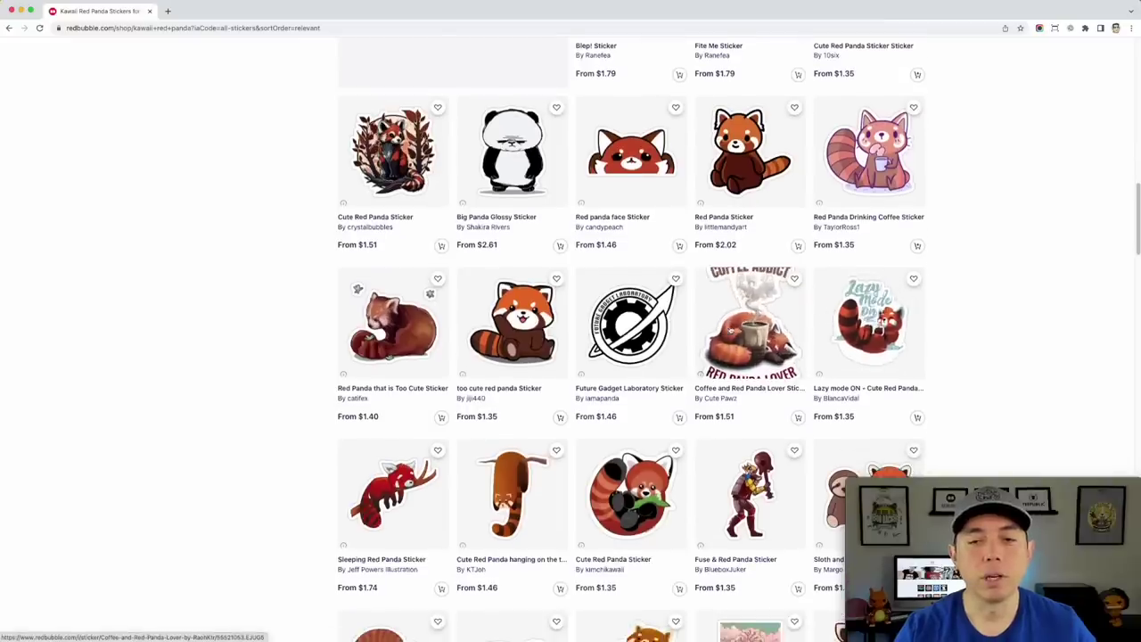
scroll(695, 368, up, 15)
scroll(694, 368, up, 2)
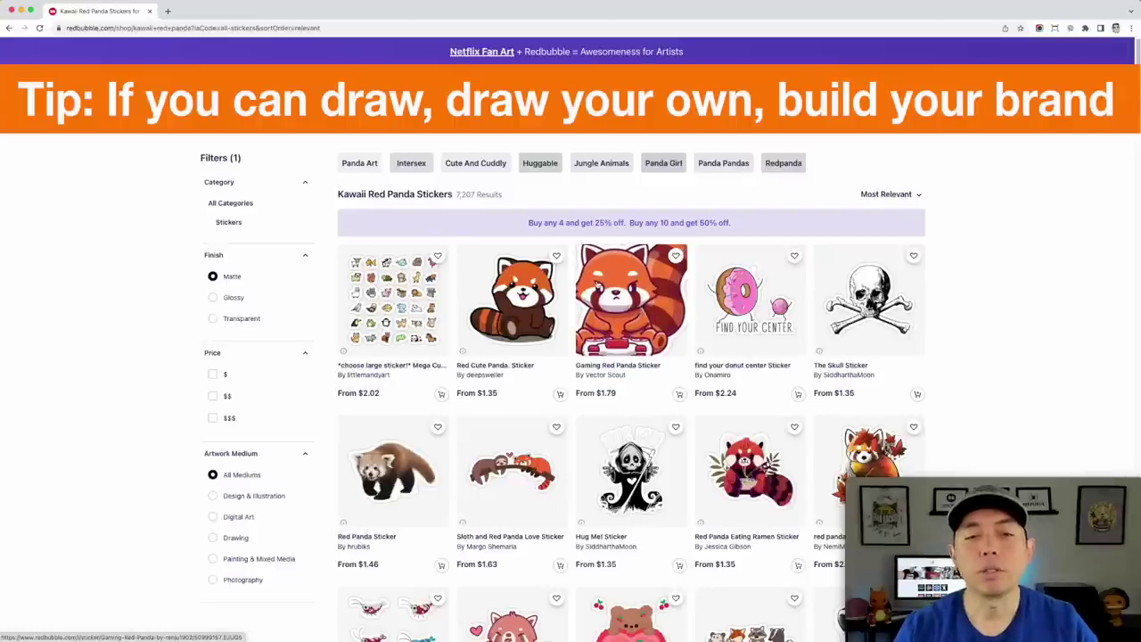
scroll(601, 286, down, 1)
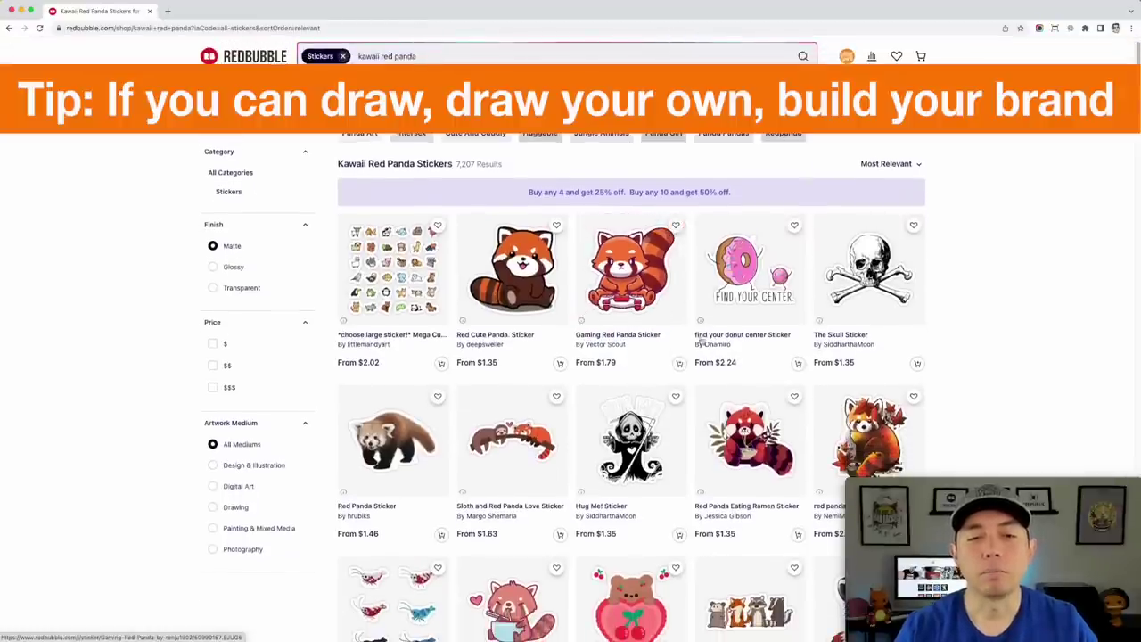
scroll(691, 337, down, 1)
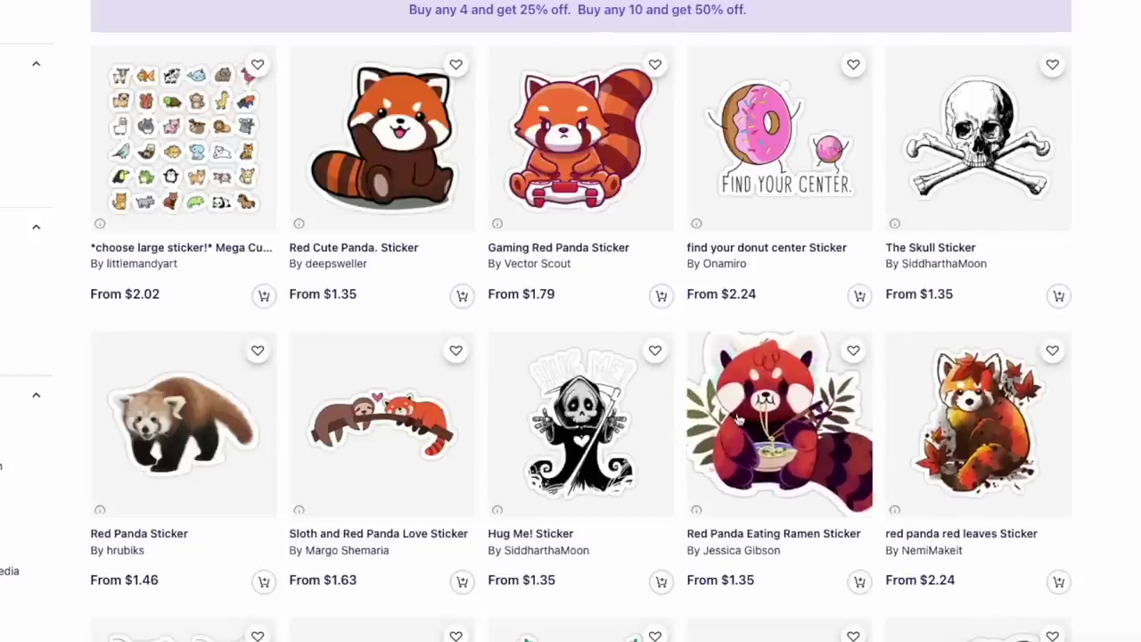
scroll(545, 479, down, 5)
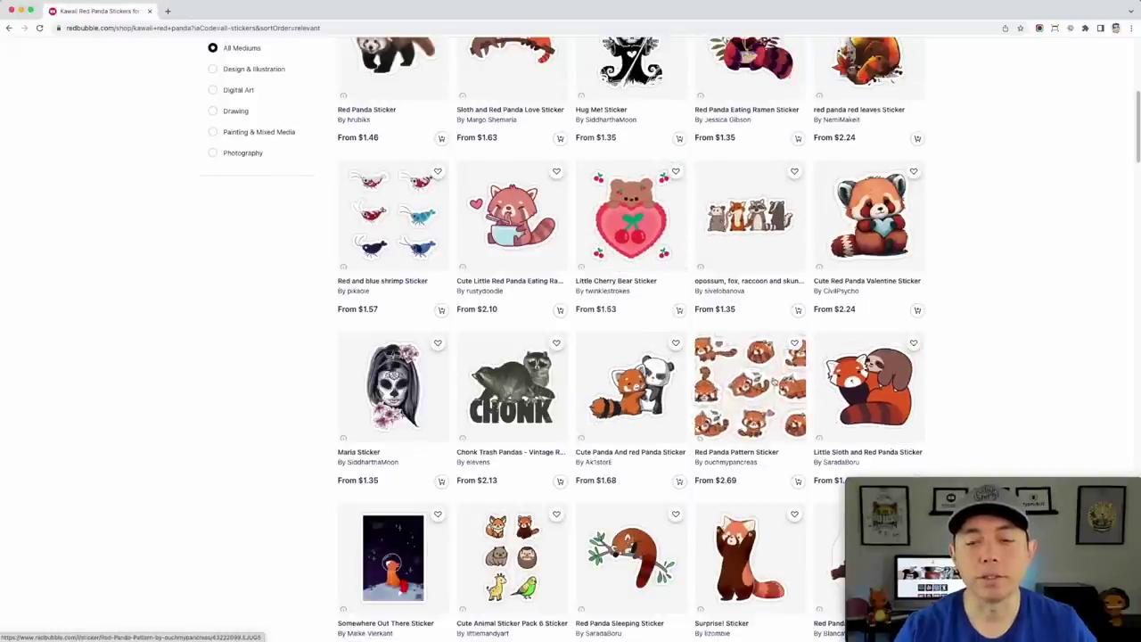
scroll(774, 381, up, 5)
scroll(774, 381, up, 1)
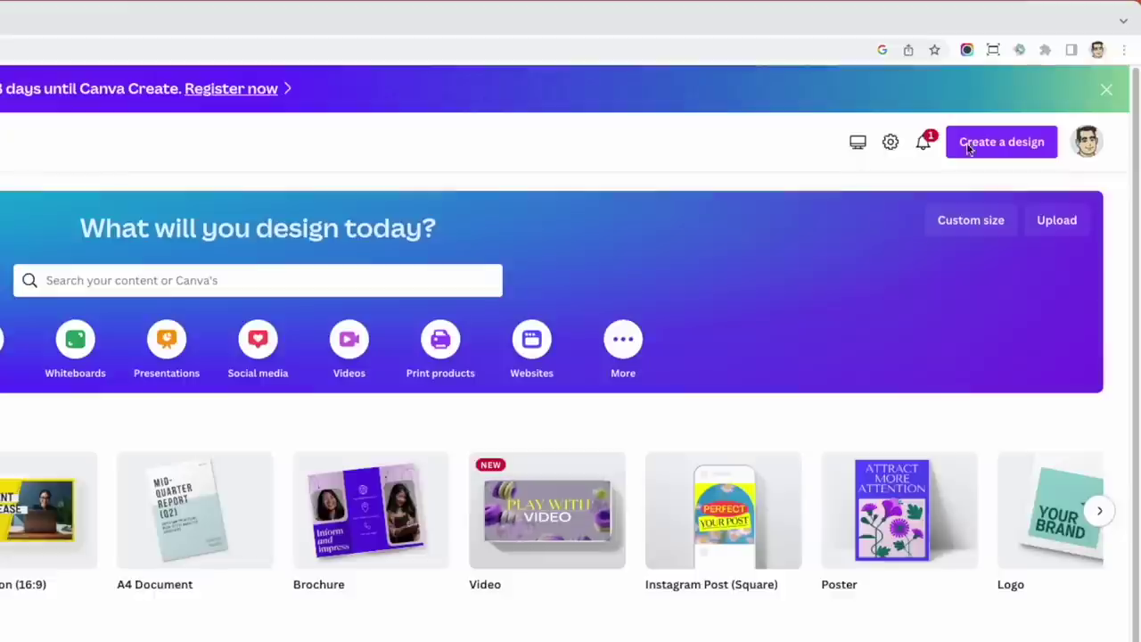
Step: Switch to Canva and create a new design with the recent custom size 4500 × 5400 px
click(1016, 143)
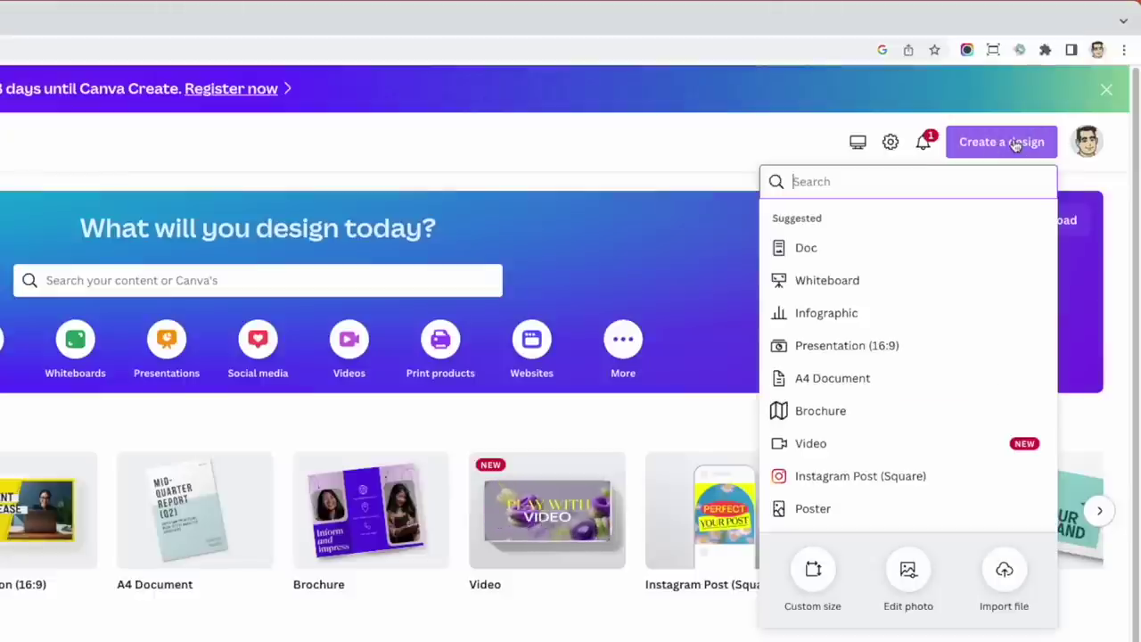
click(813, 558)
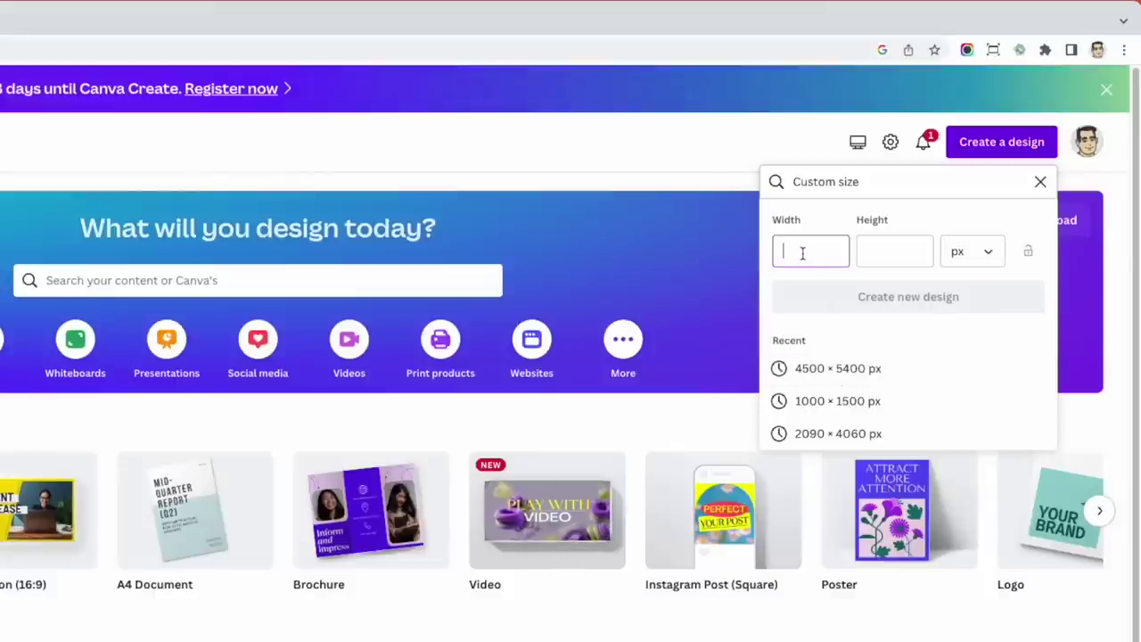
click(827, 369)
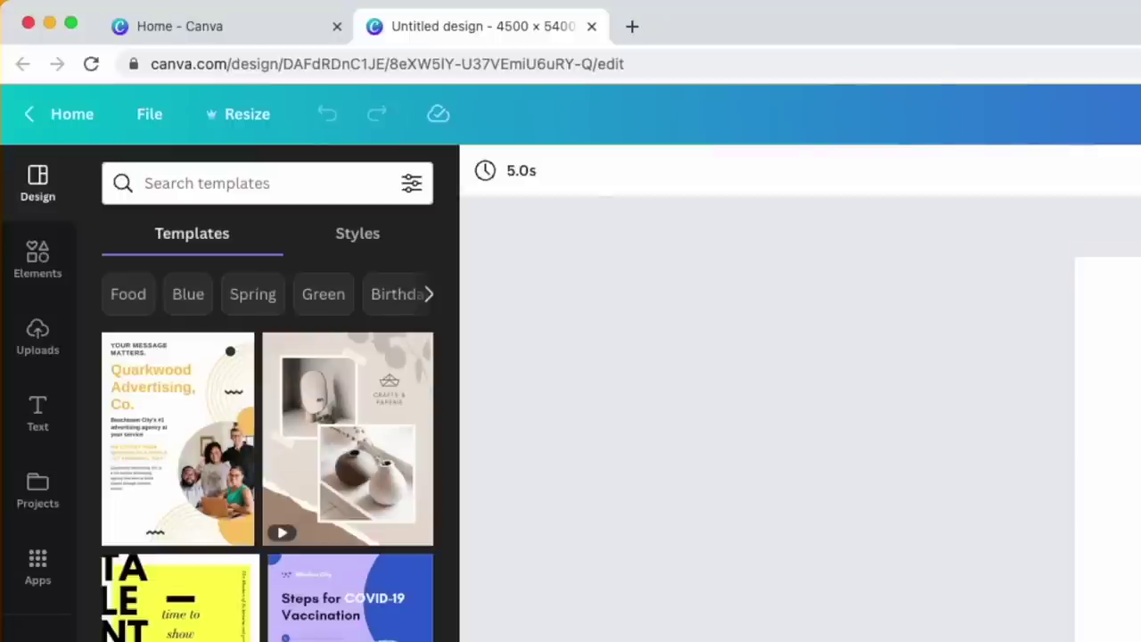
Step: Search the design elements for "red panda" and limit the results to graphics
click(37, 256)
click(146, 181)
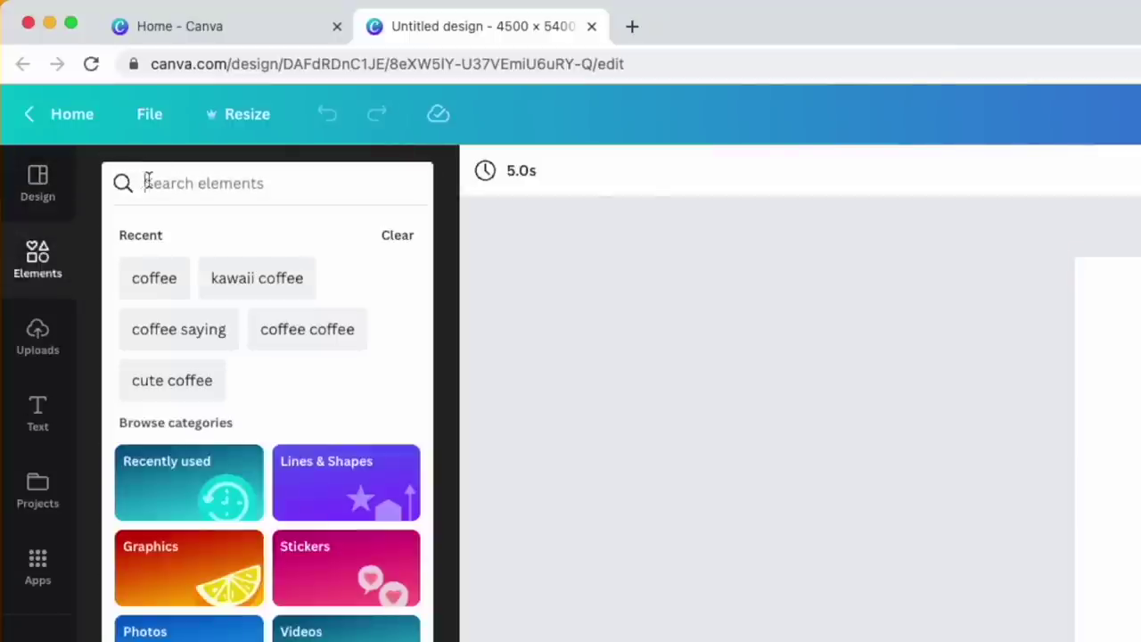
text(red panda)
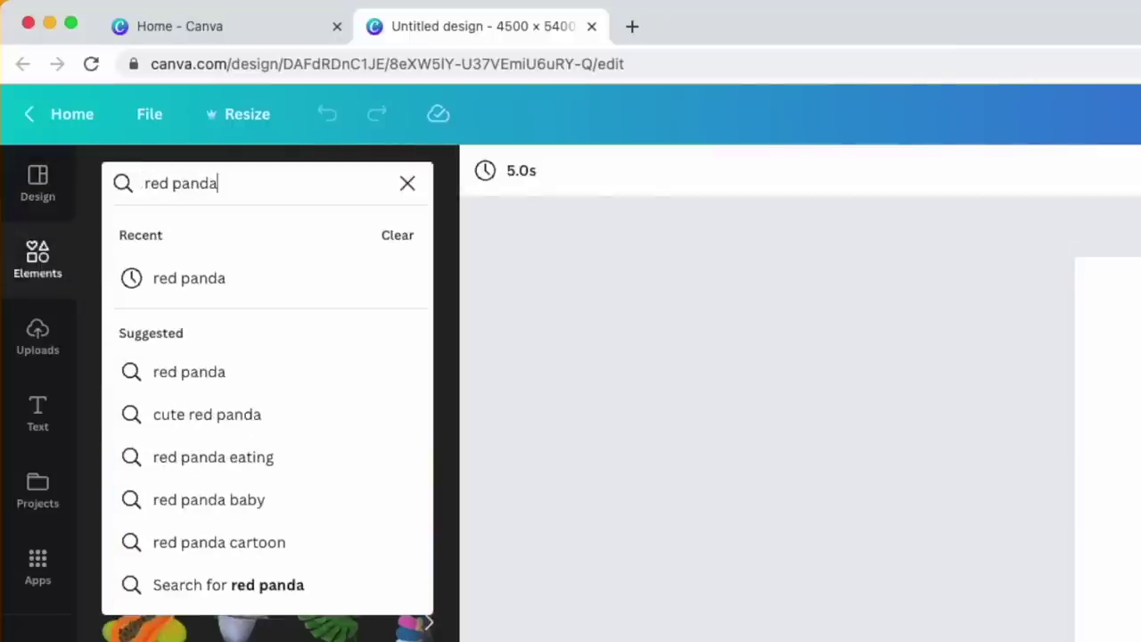
key(Return)
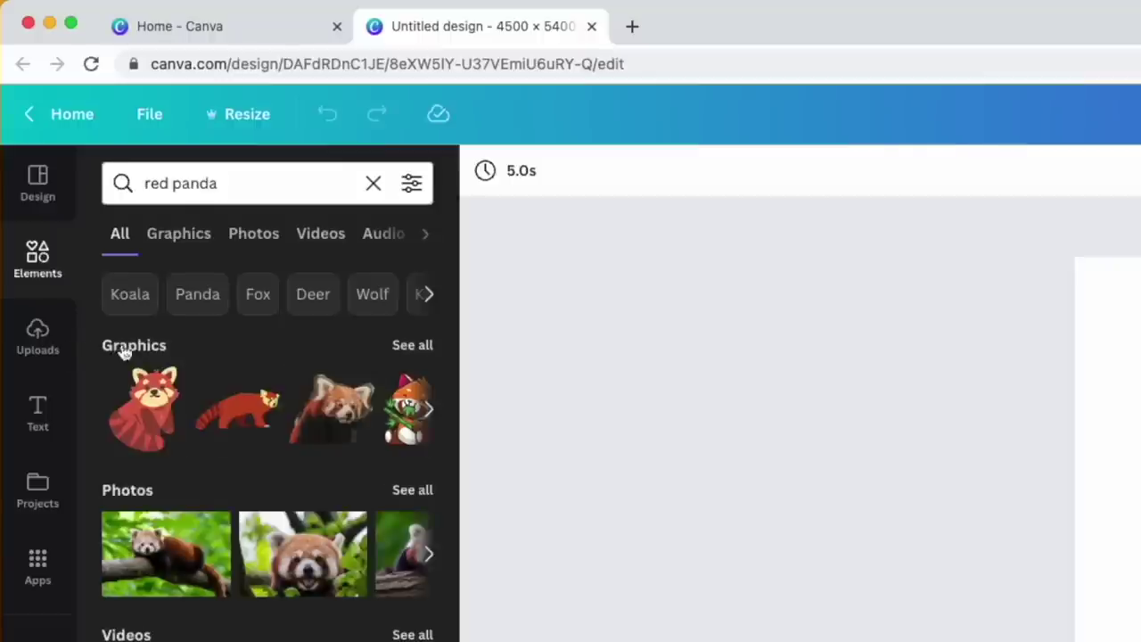
click(183, 234)
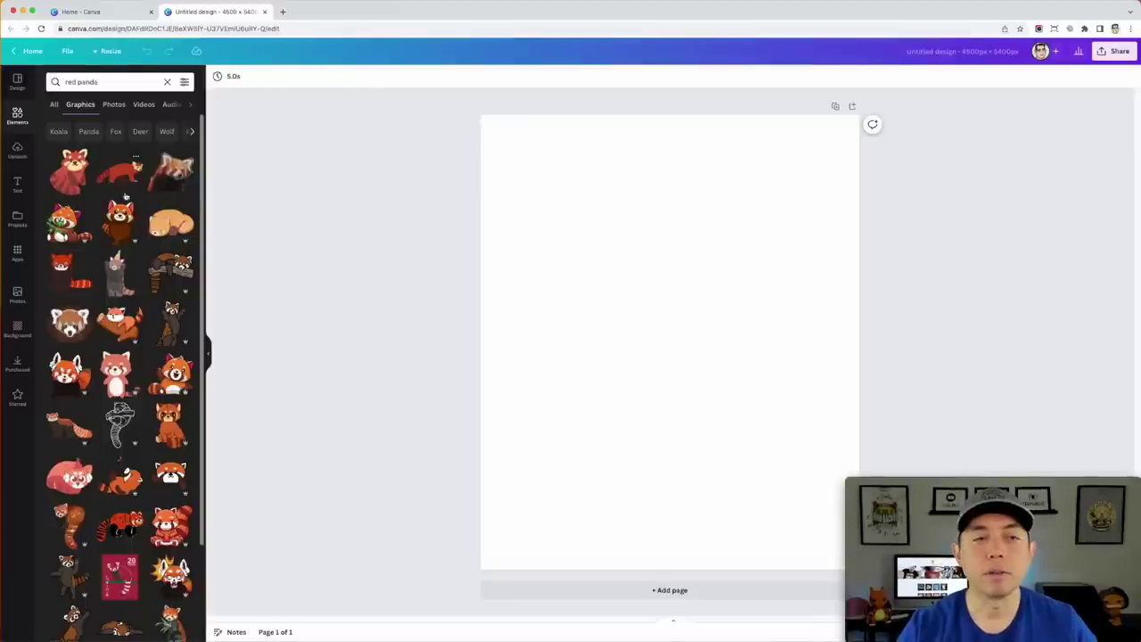
click(69, 172)
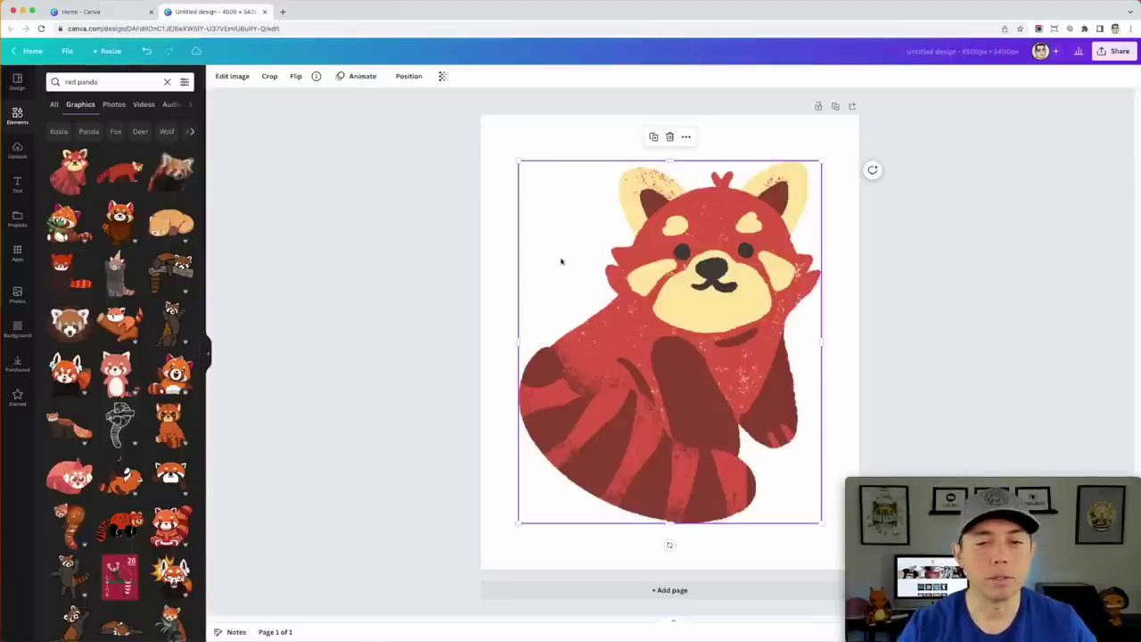
click(670, 137)
click(424, 144)
click(122, 171)
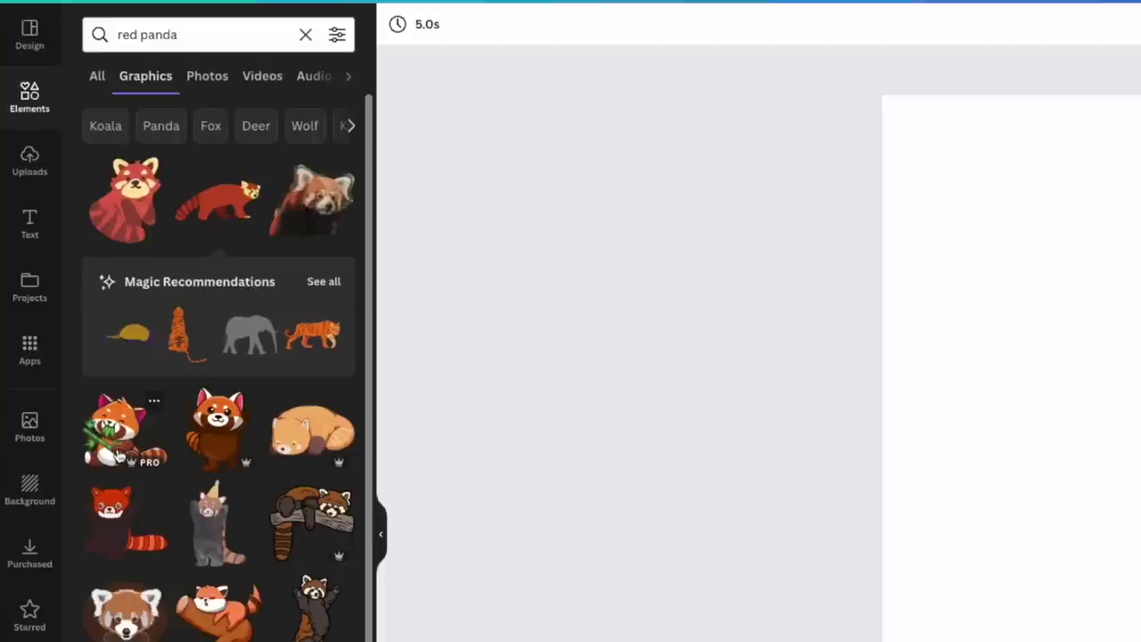
Step: Add the seated red panda graphic with the raised paw, enlarge it and place it near the middle of the page
scroll(219, 401, down, 3)
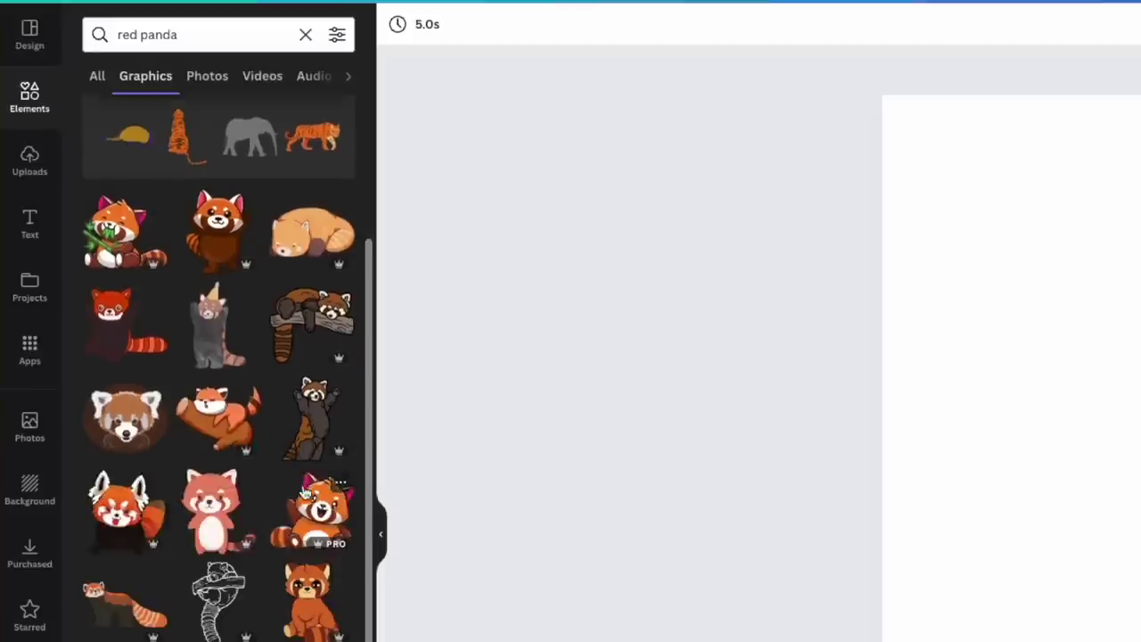
click(316, 517)
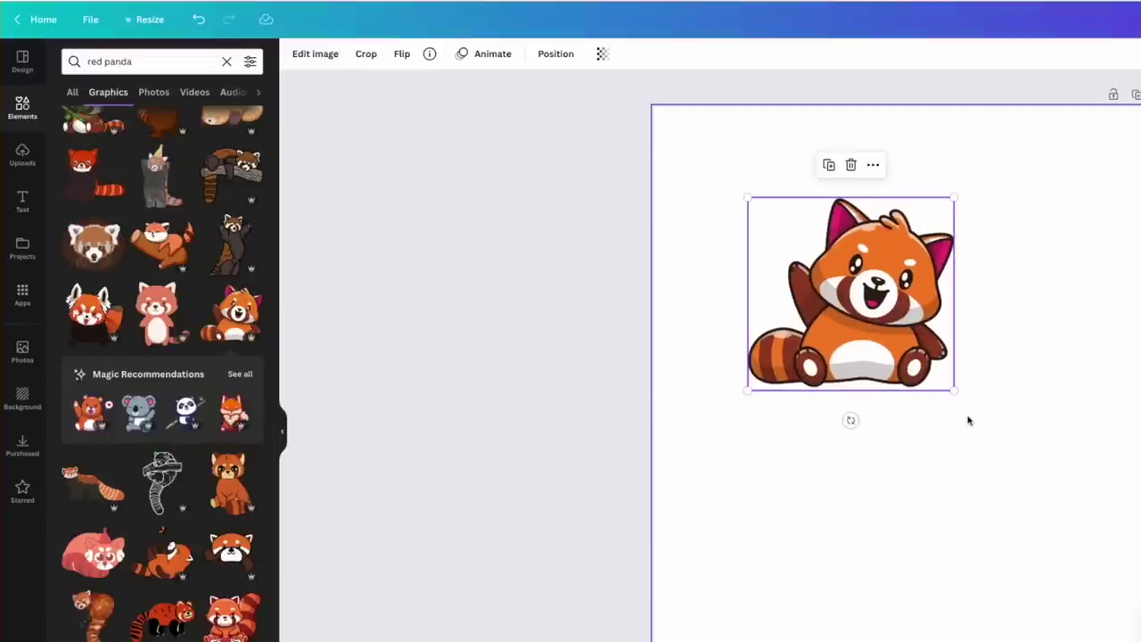
drag(955, 399, 959, 435)
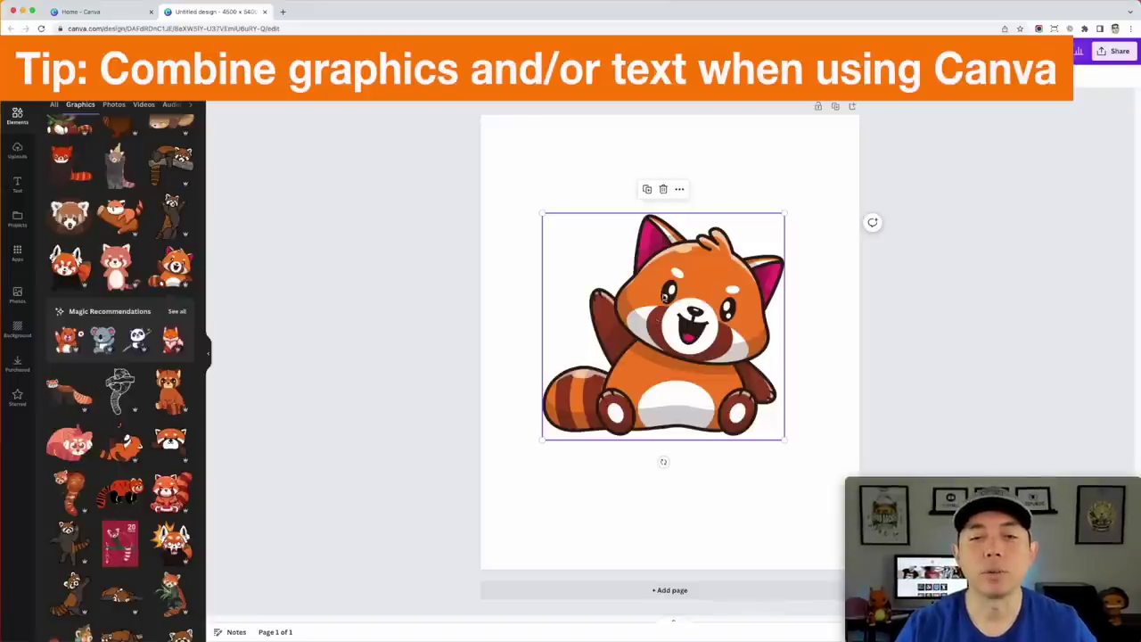
drag(665, 292, 678, 304)
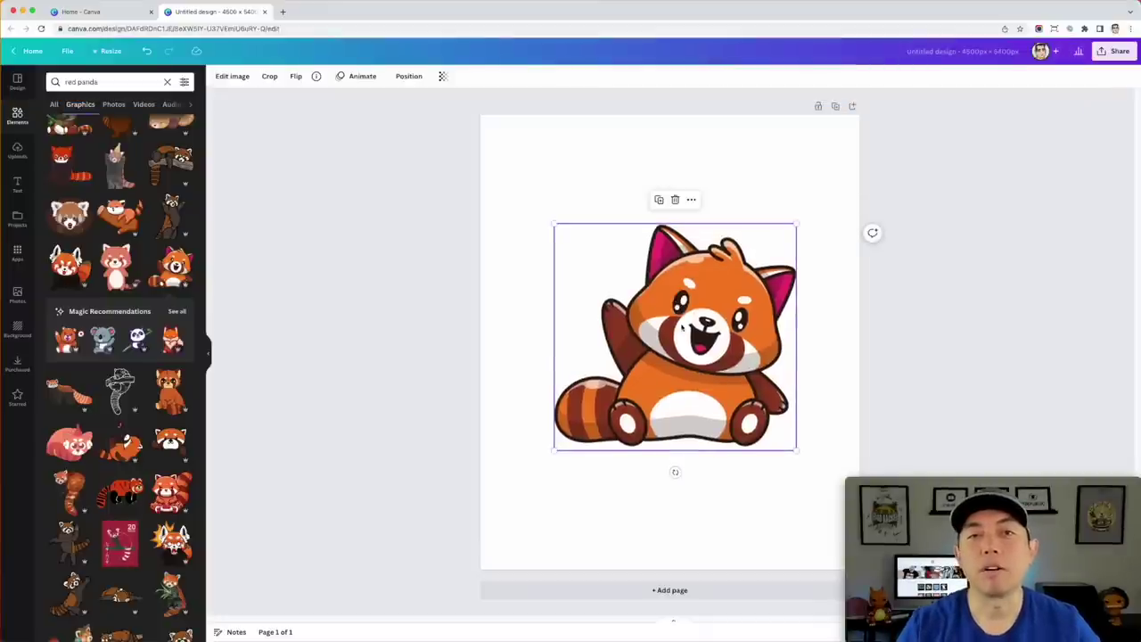
Step: Replace the element search with "coffee" to list coffee graphics
click(91, 81)
double_click(90, 82)
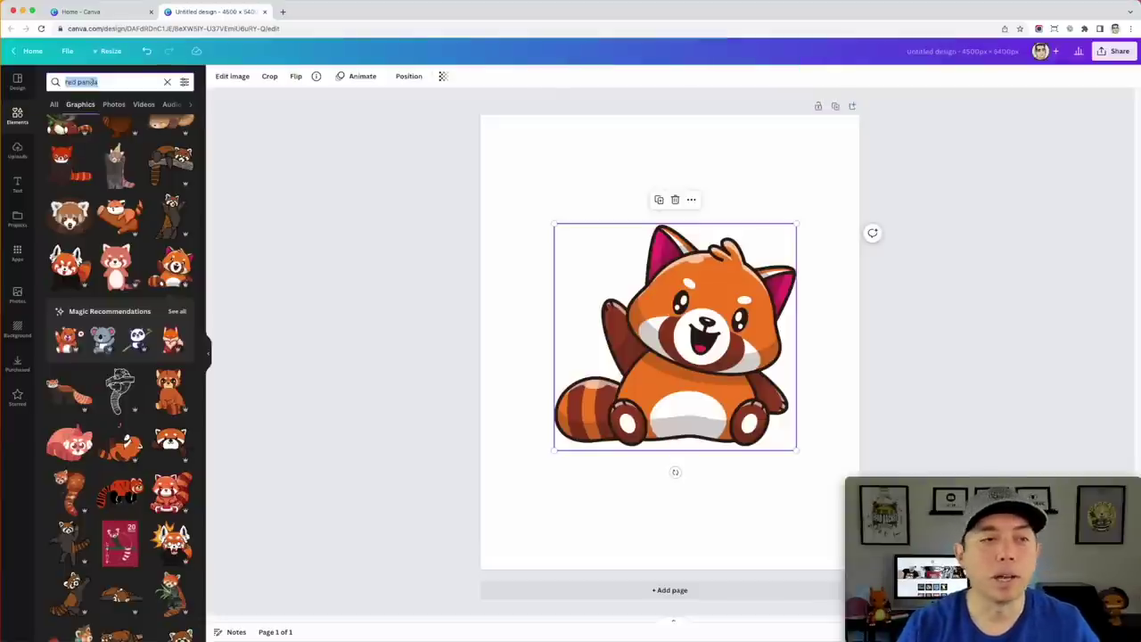
text(ffee)
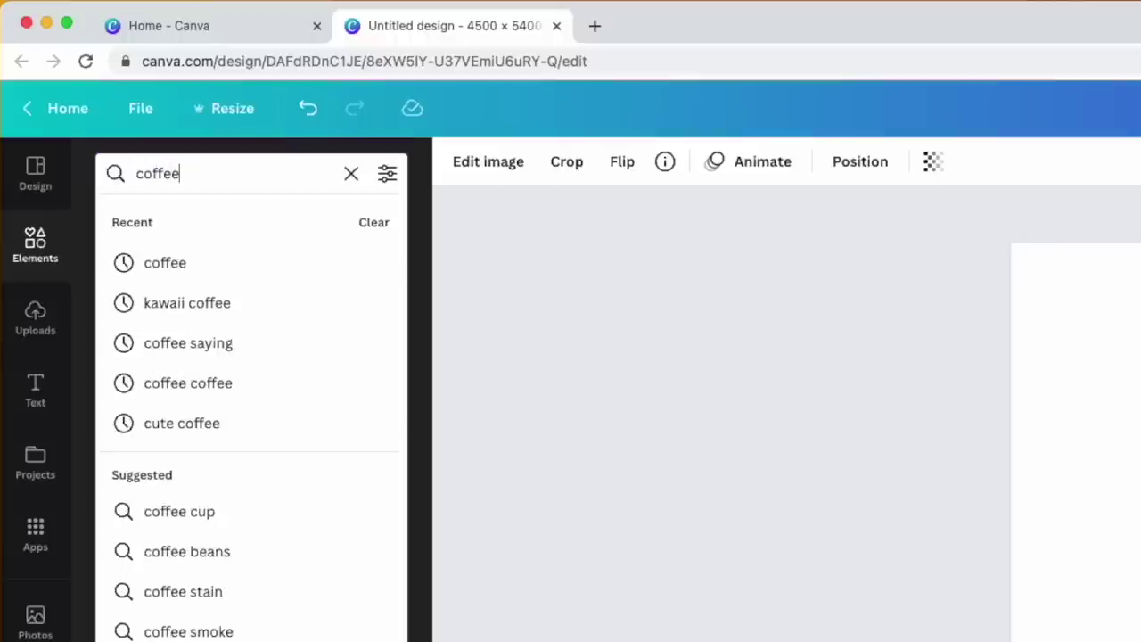
key(Return)
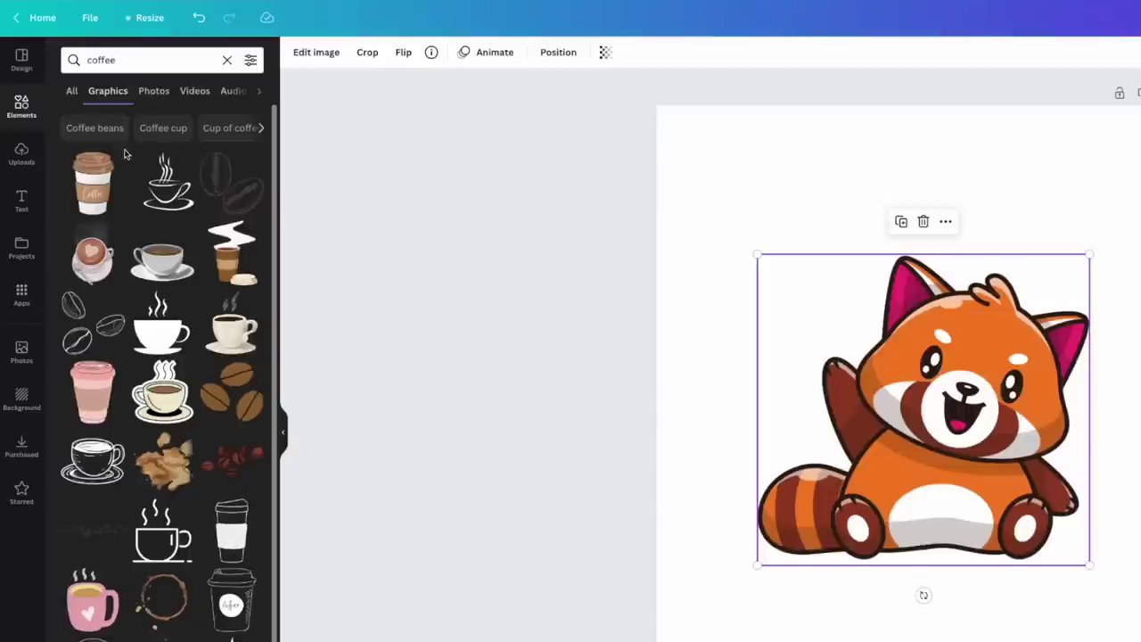
click(98, 200)
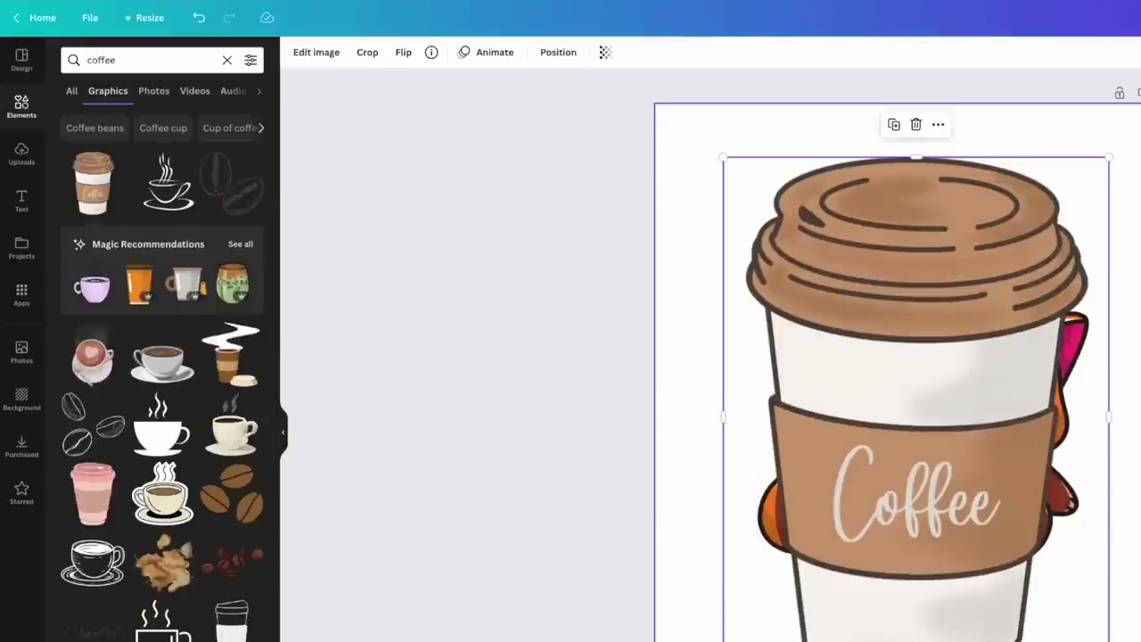
drag(1105, 635, 879, 433)
drag(797, 249, 765, 327)
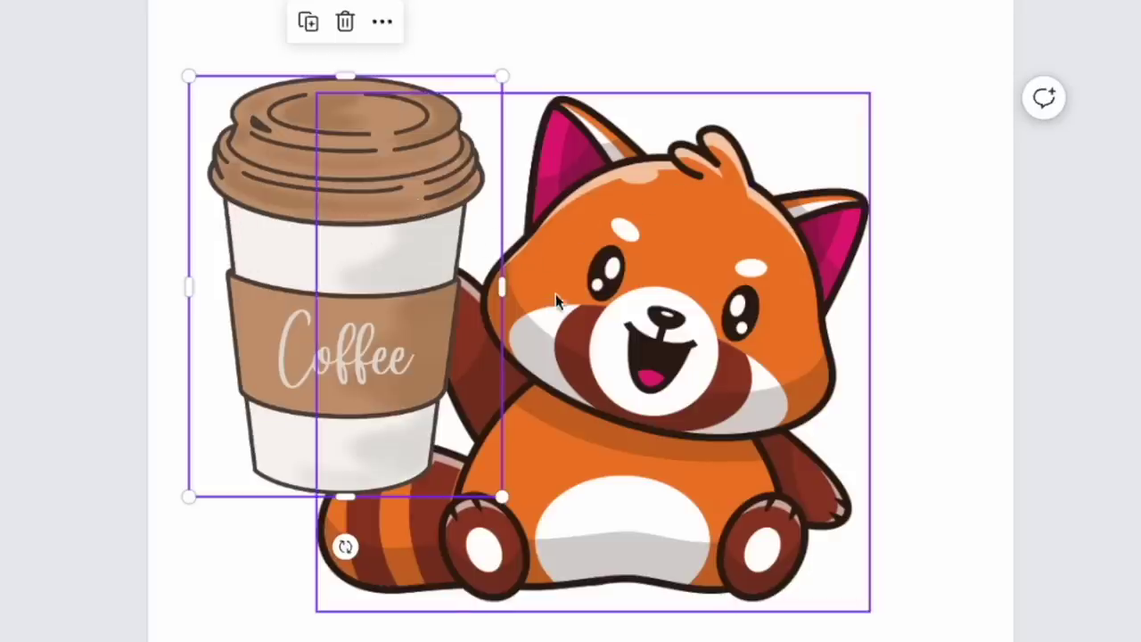
drag(394, 288, 410, 239)
click(994, 455)
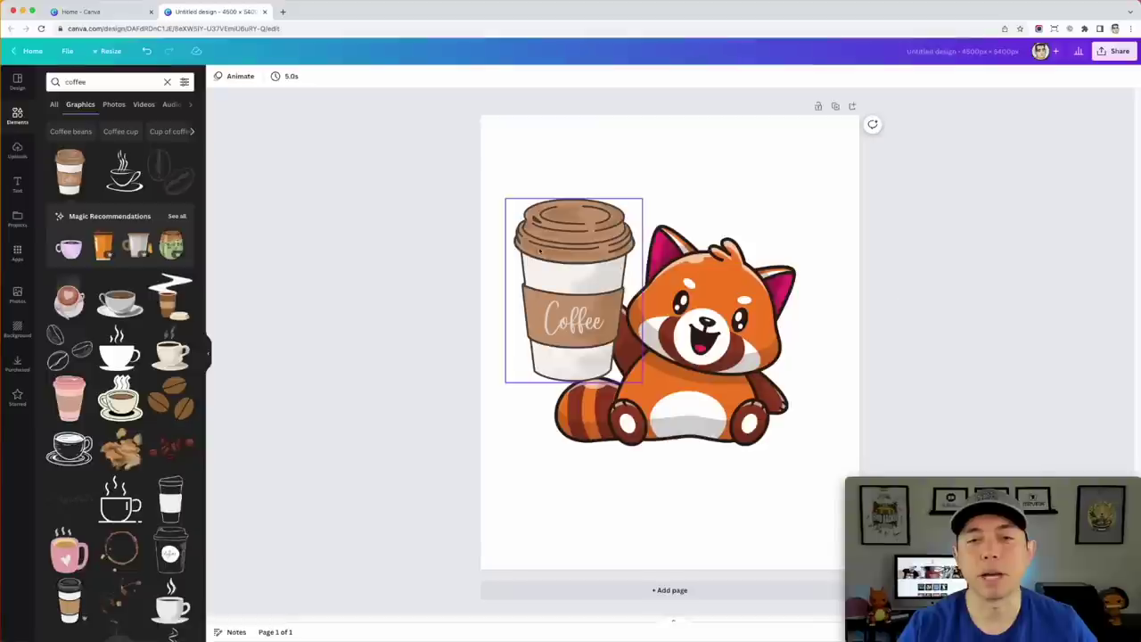
click(299, 162)
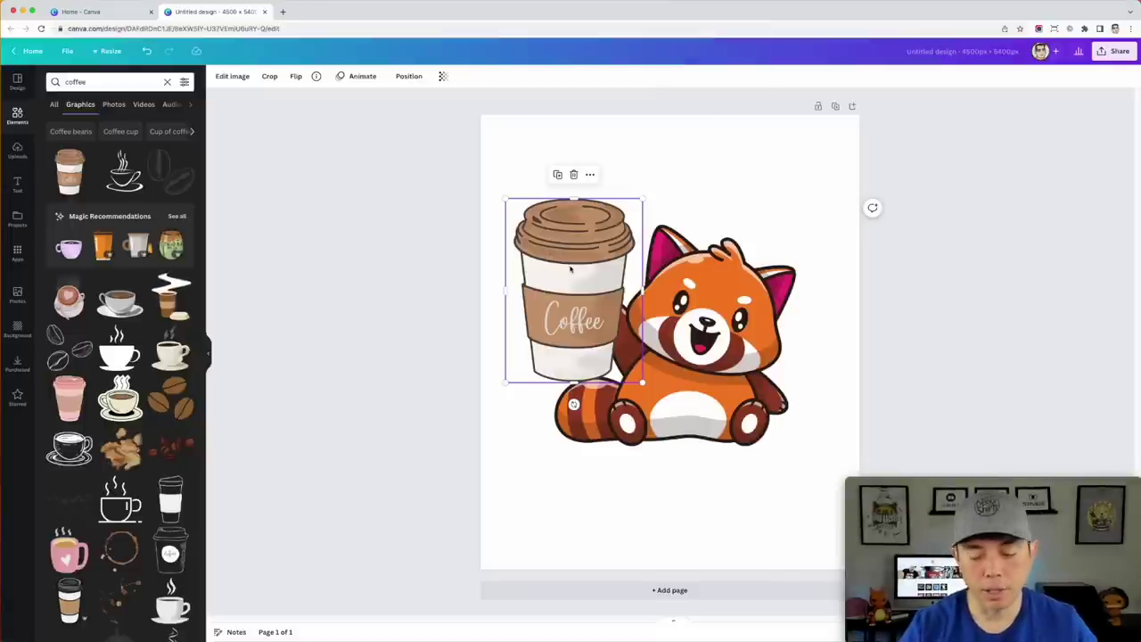
key(Delete)
Step: Add the takeaway coffee cup graphic with the dark lid and brown sleeve, and place it over the red panda's raised paw
scroll(127, 330, down, 1)
scroll(128, 329, down, 5)
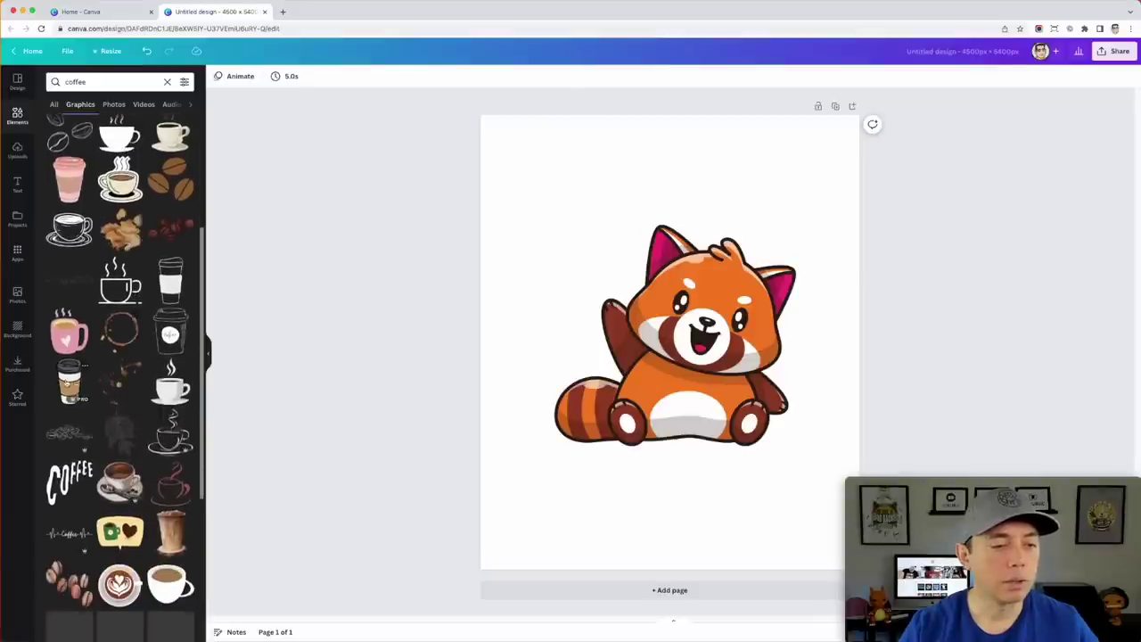
click(70, 382)
drag(683, 325, 599, 266)
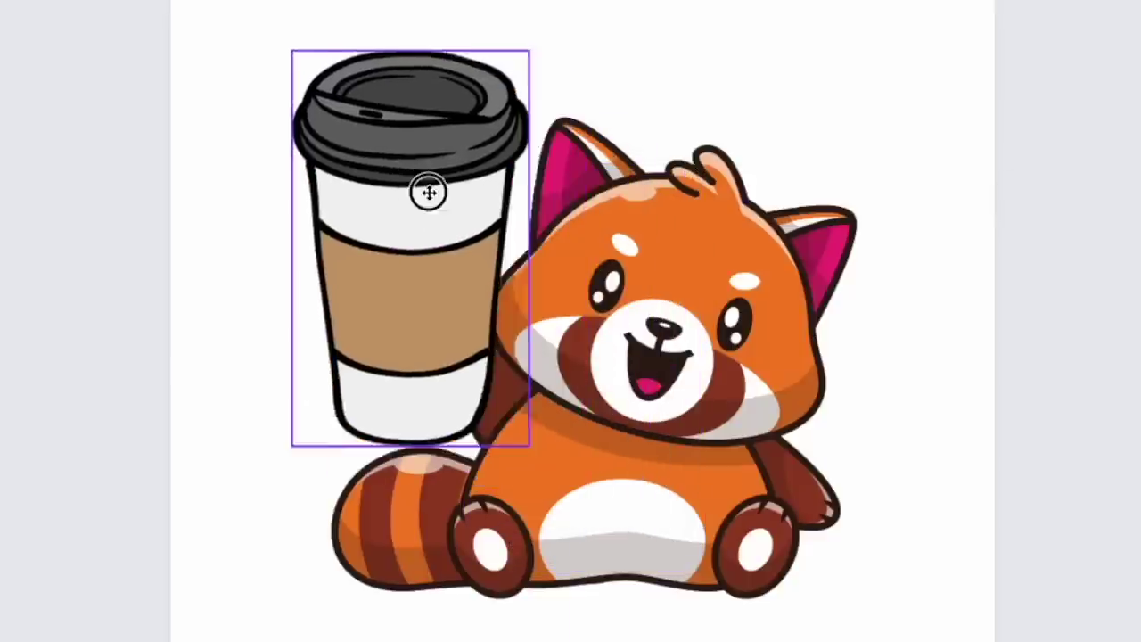
drag(429, 193, 411, 183)
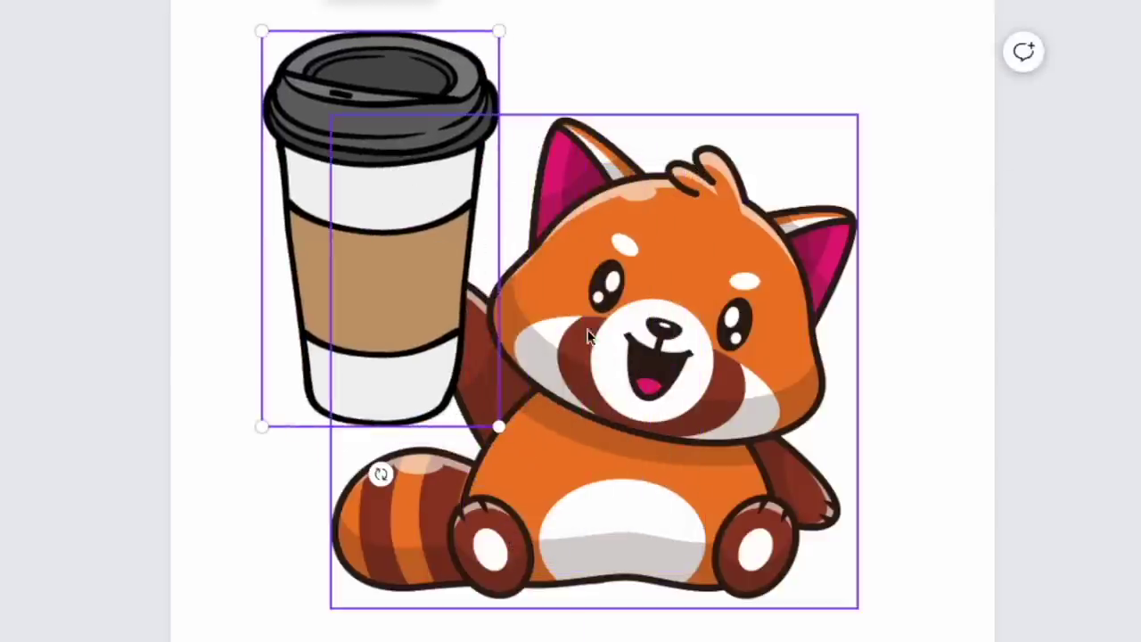
Step: Recolor the coffee cup's black outline to #301D13 by sampling the red panda's dark outline with the color picker
click(609, 418)
click(423, 183)
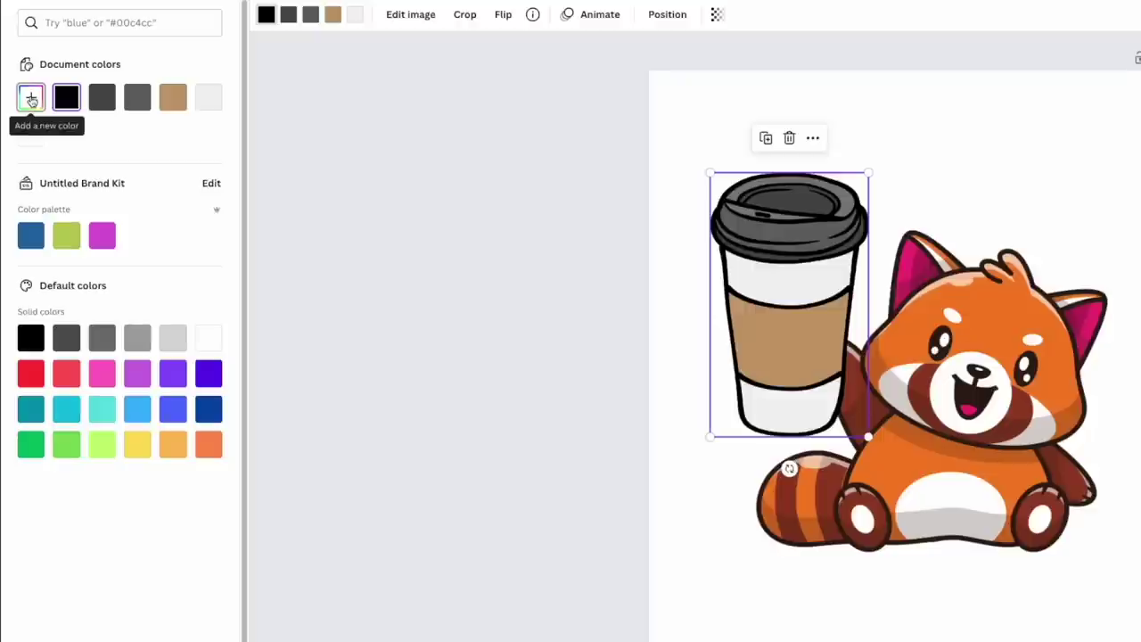
click(31, 98)
click(208, 237)
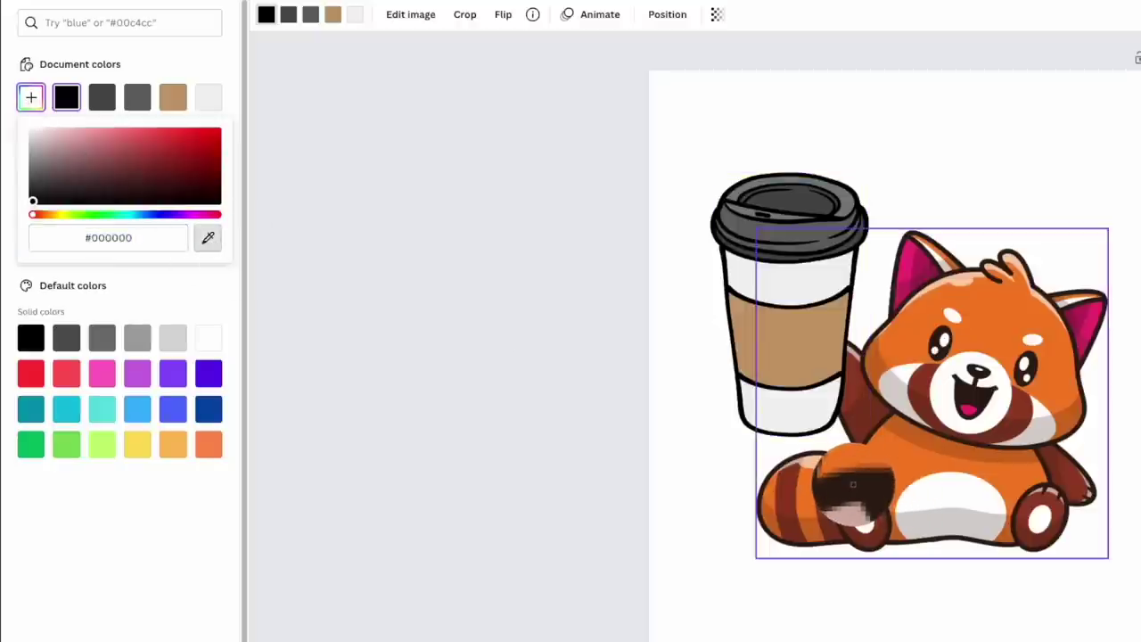
click(853, 484)
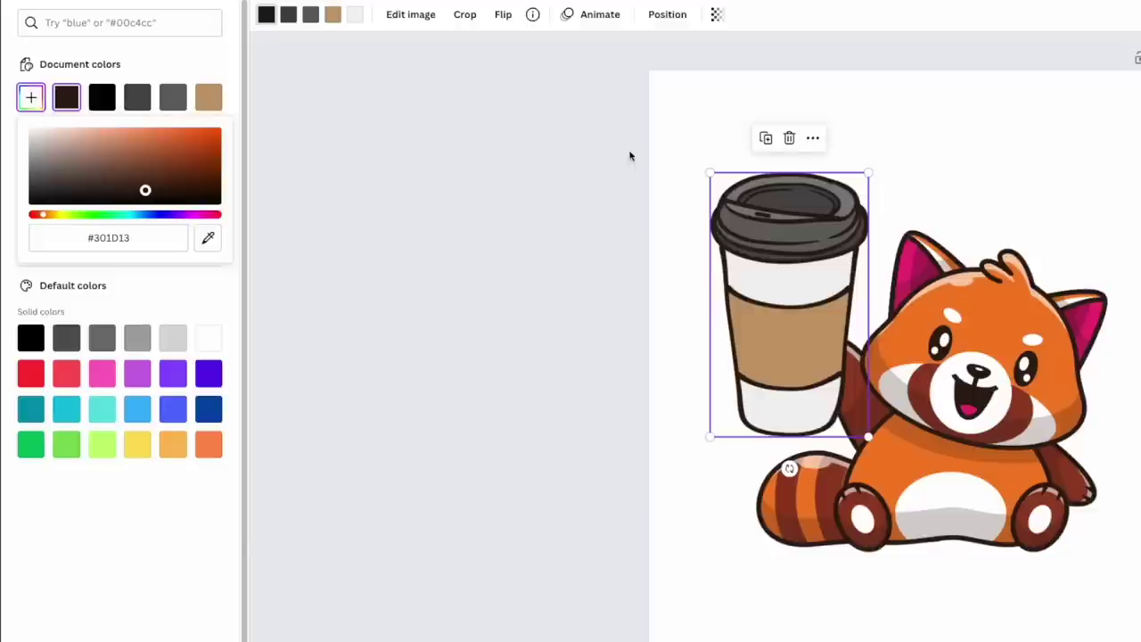
click(826, 248)
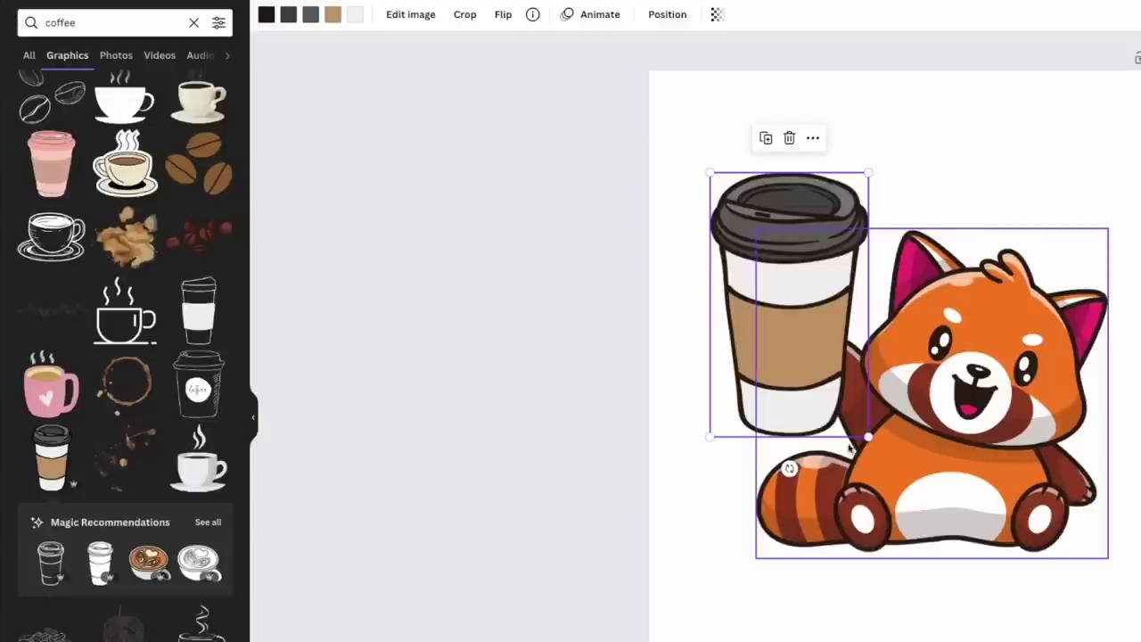
Step: Tilt the coffee cup slightly counterclockwise, shrink it and position it against the red panda's raised paw
drag(790, 468, 829, 461)
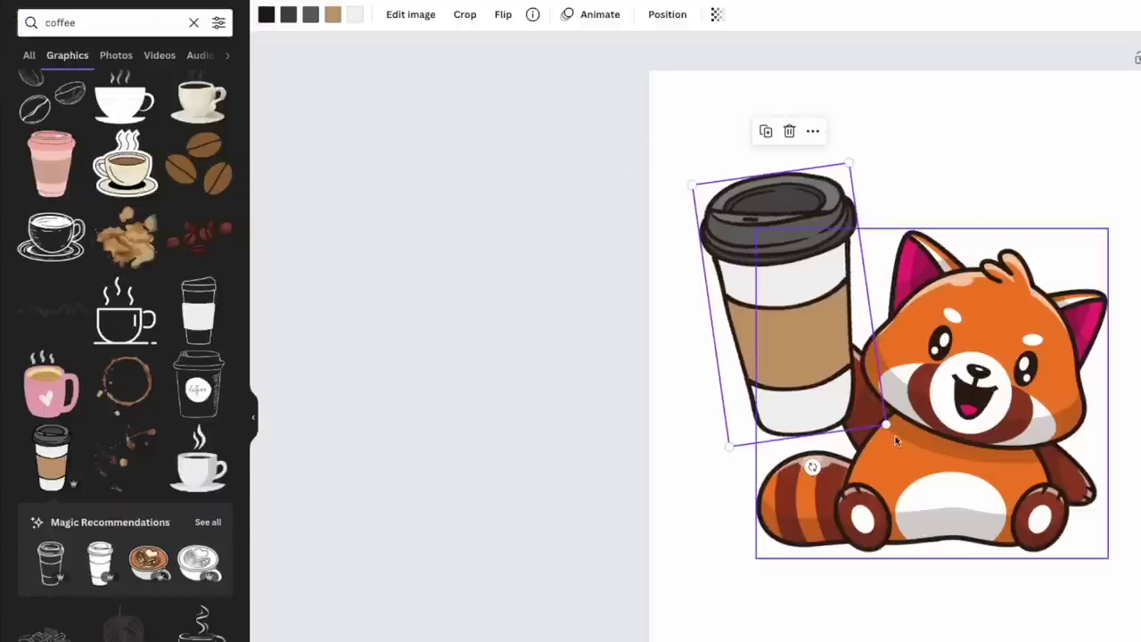
drag(886, 424, 866, 412)
mouse_move(473, 395)
mouse_down()
mouse_move(482, 388)
mouse_move(468, 379)
mouse_up()
drag(573, 395, 599, 444)
click(482, 386)
drag(481, 386, 388, 268)
drag(319, 200, 398, 301)
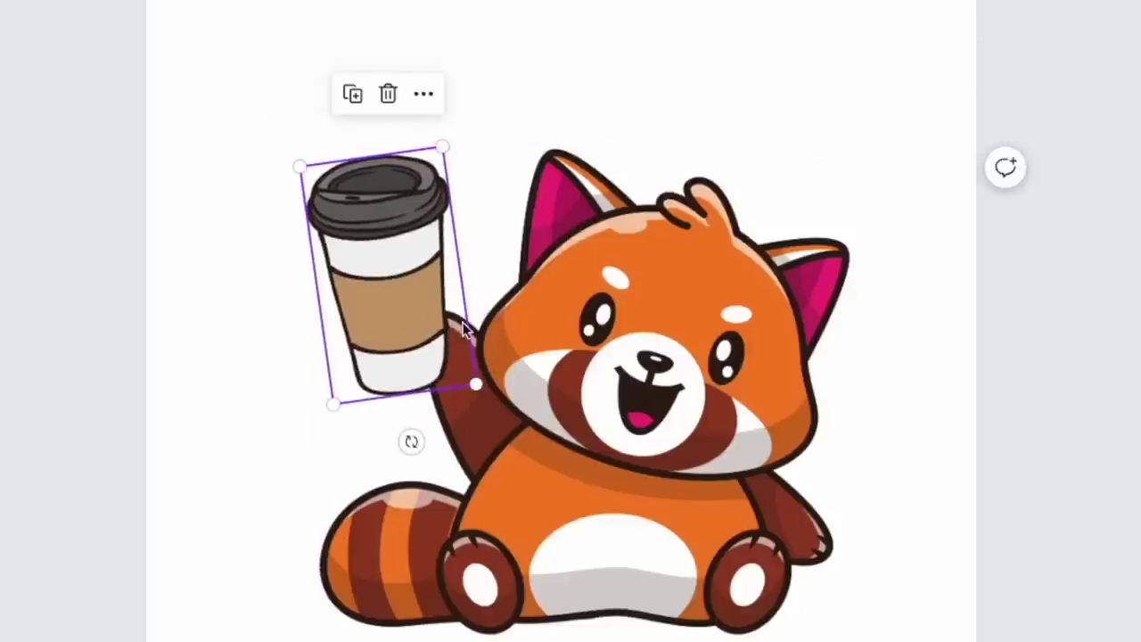
Step: Enlarge the coffee cup and reposition it against the red panda's raised paw
drag(477, 383, 567, 470)
drag(471, 355, 419, 331)
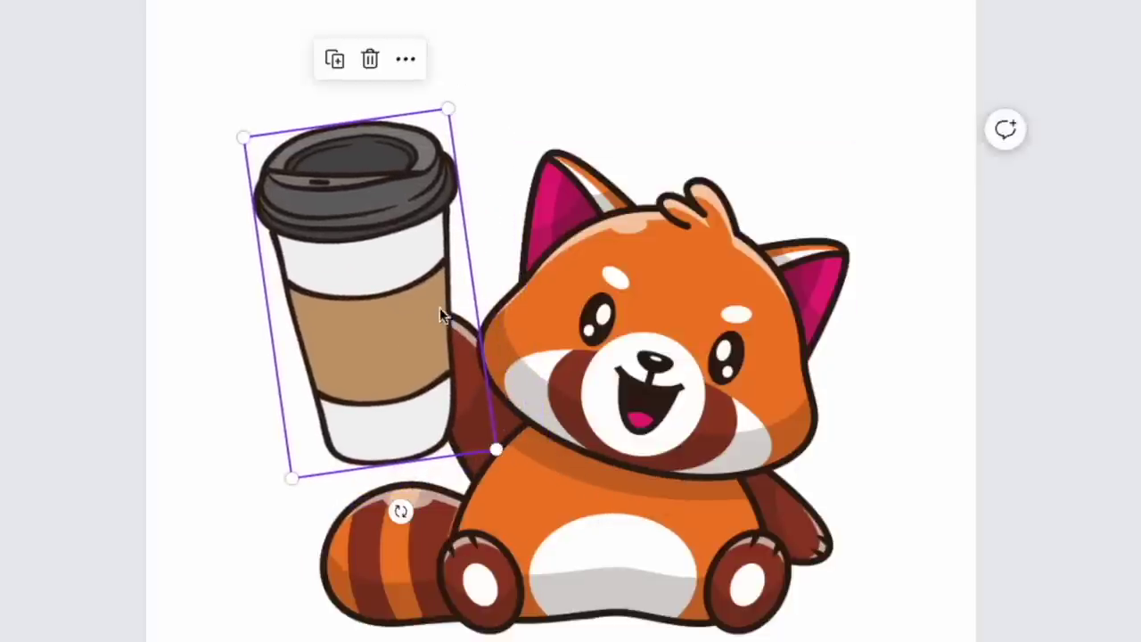
click(382, 269)
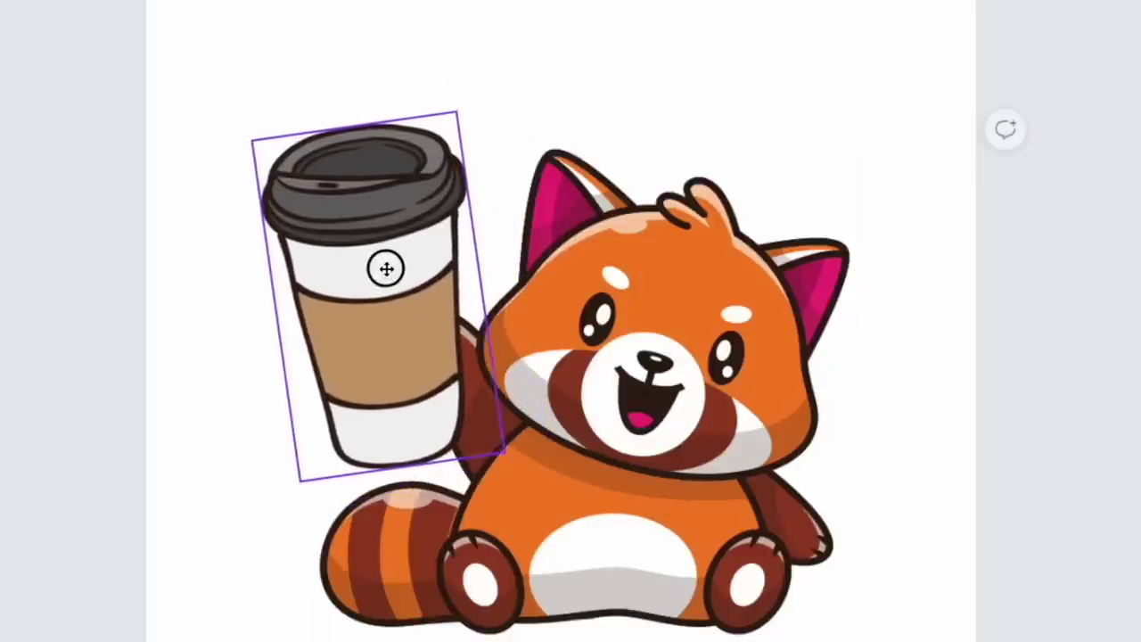
click(978, 101)
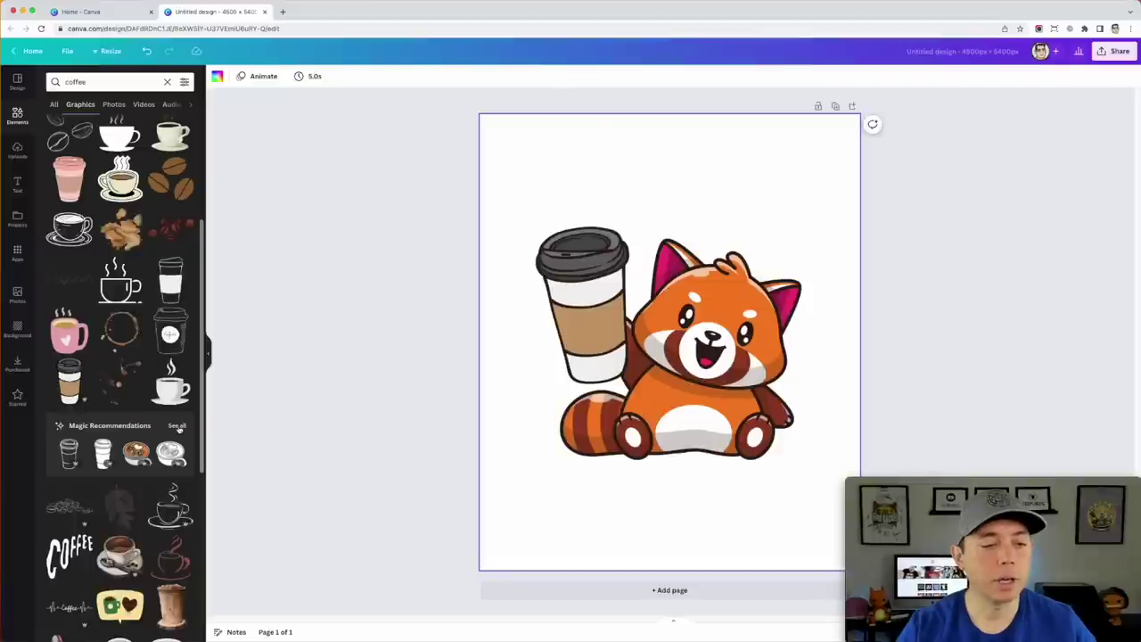
Step: Try the colored cup-carrier graphic from the coffee cup's magic recommendations in front of the red panda, and delete it
click(177, 426)
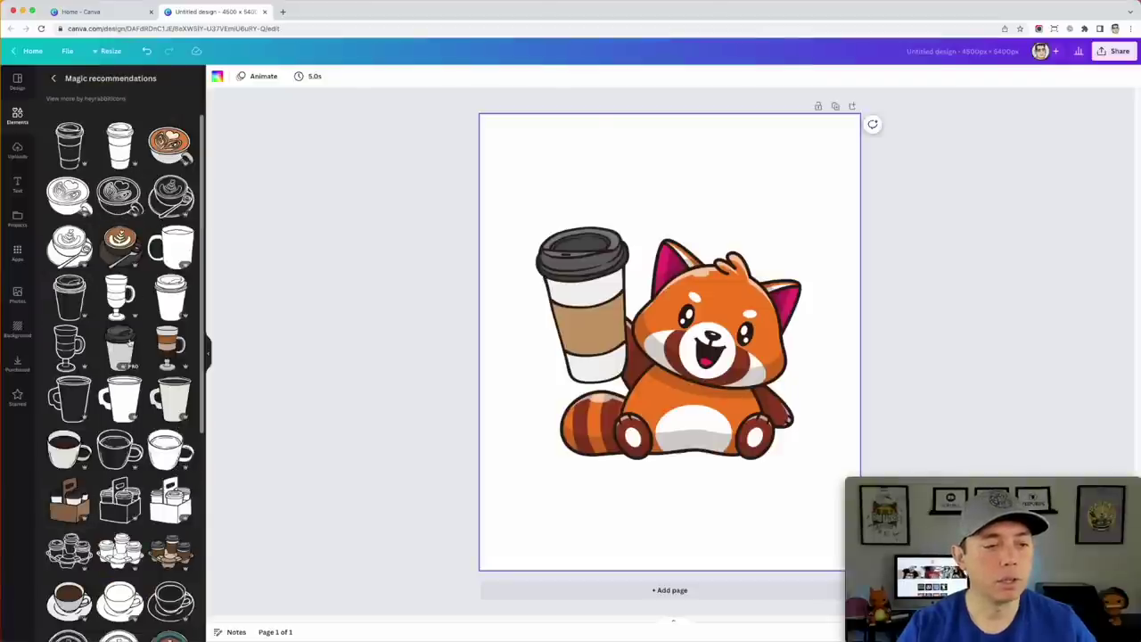
scroll(129, 341, down, 6)
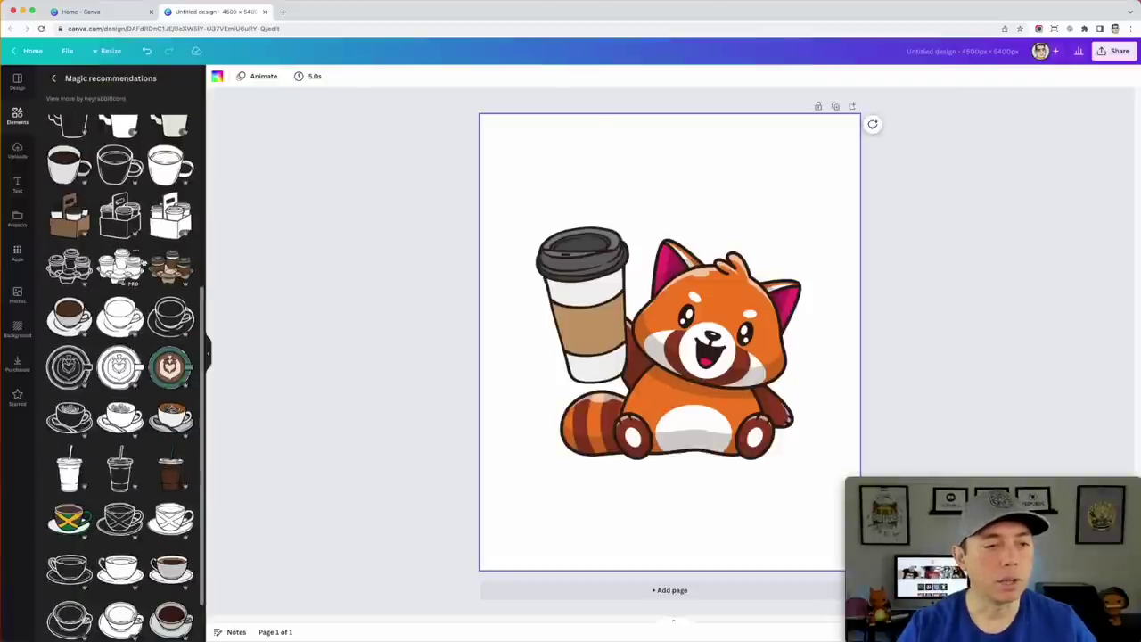
click(170, 266)
drag(681, 352, 682, 424)
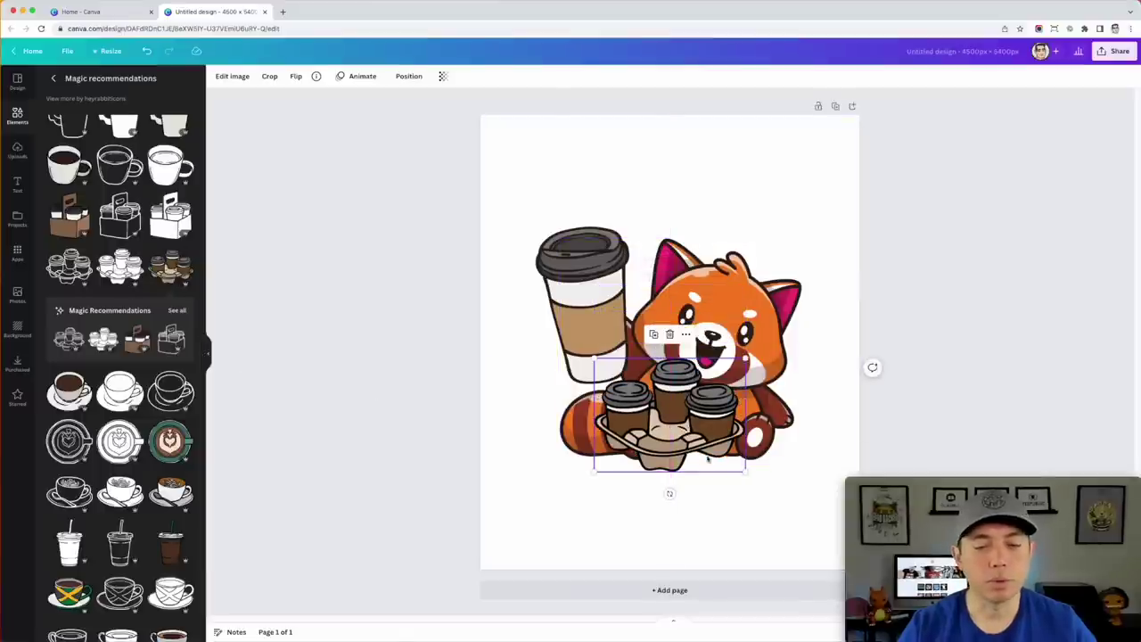
drag(675, 416, 689, 436)
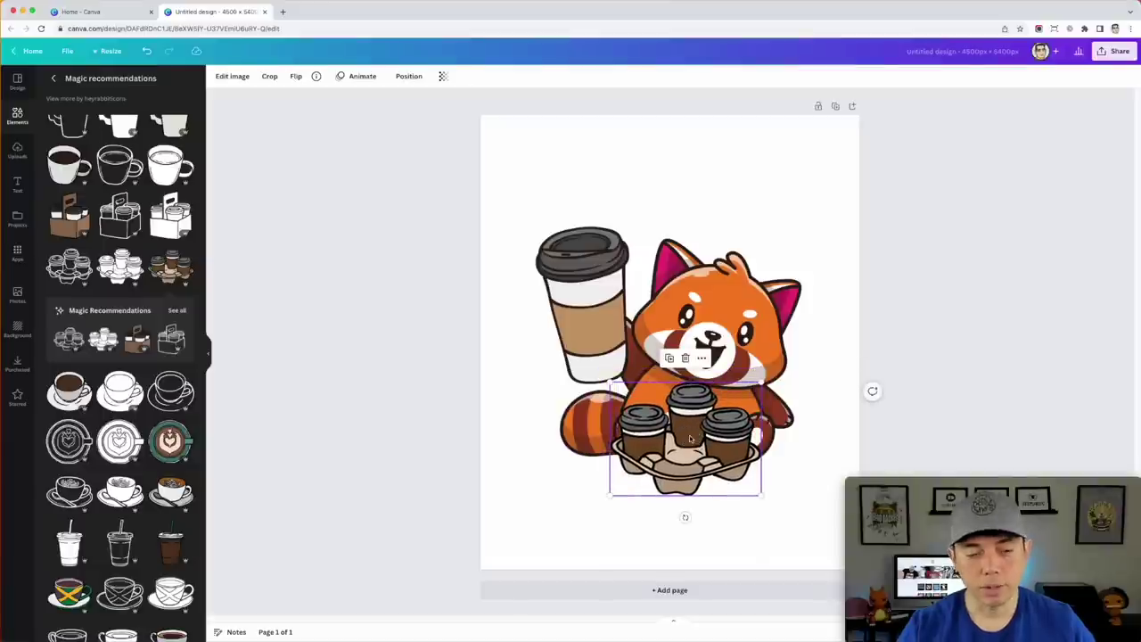
key(Delete)
Step: Lower the coffee cup slightly so its base rests against the top of the red panda's tail
click(593, 267)
drag(598, 260, 598, 264)
click(962, 250)
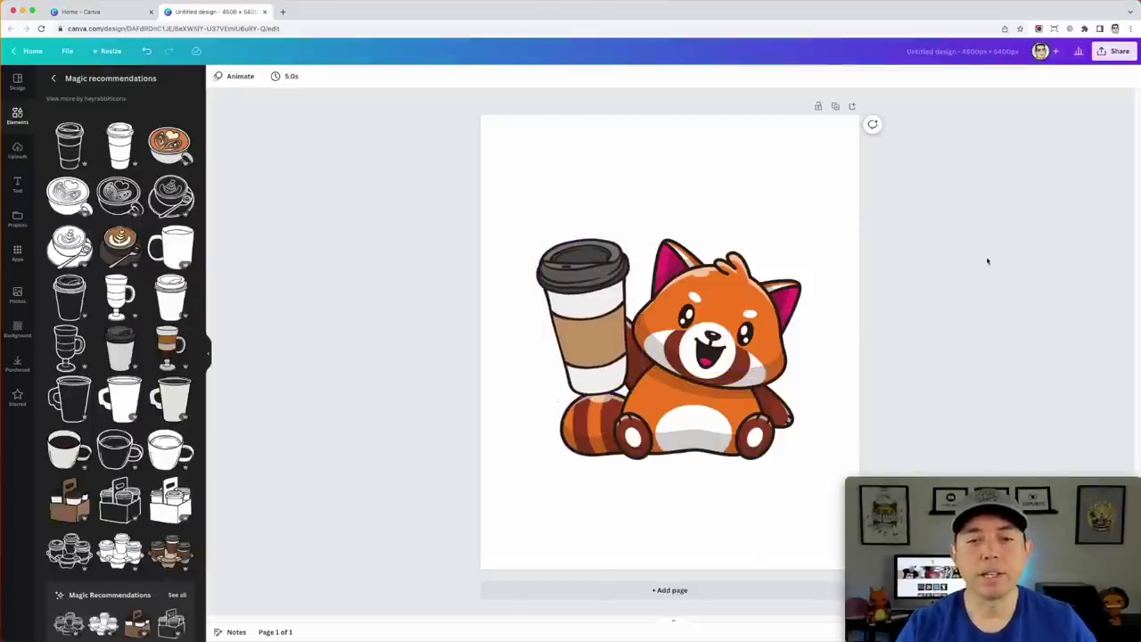
drag(576, 342, 580, 352)
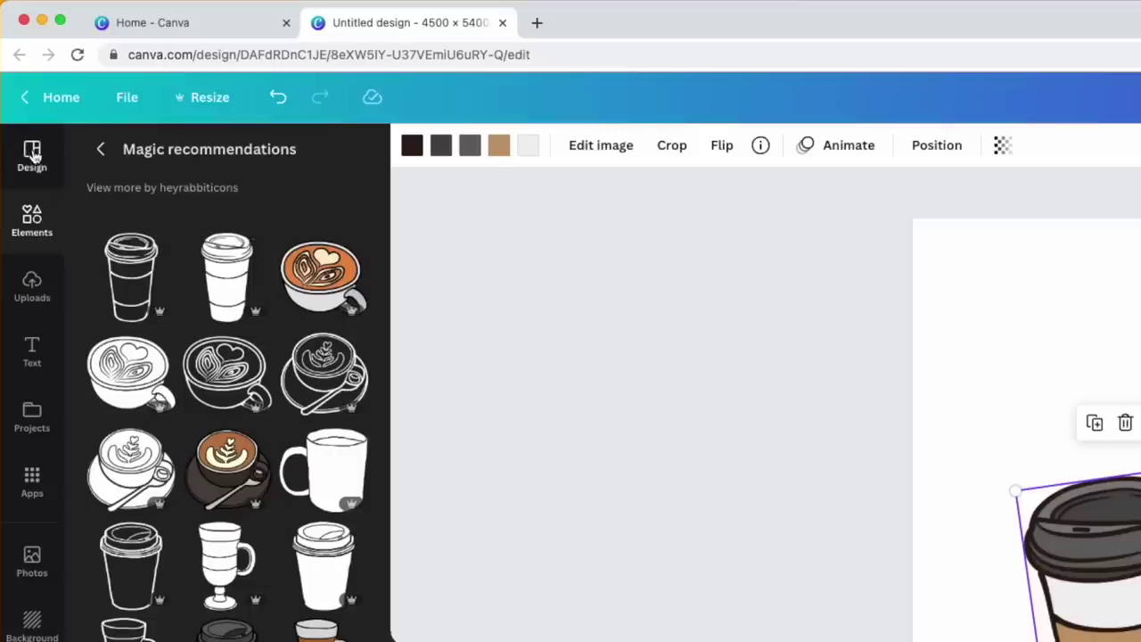
Step: Search the design templates for "coffee tshirt design"
click(32, 153)
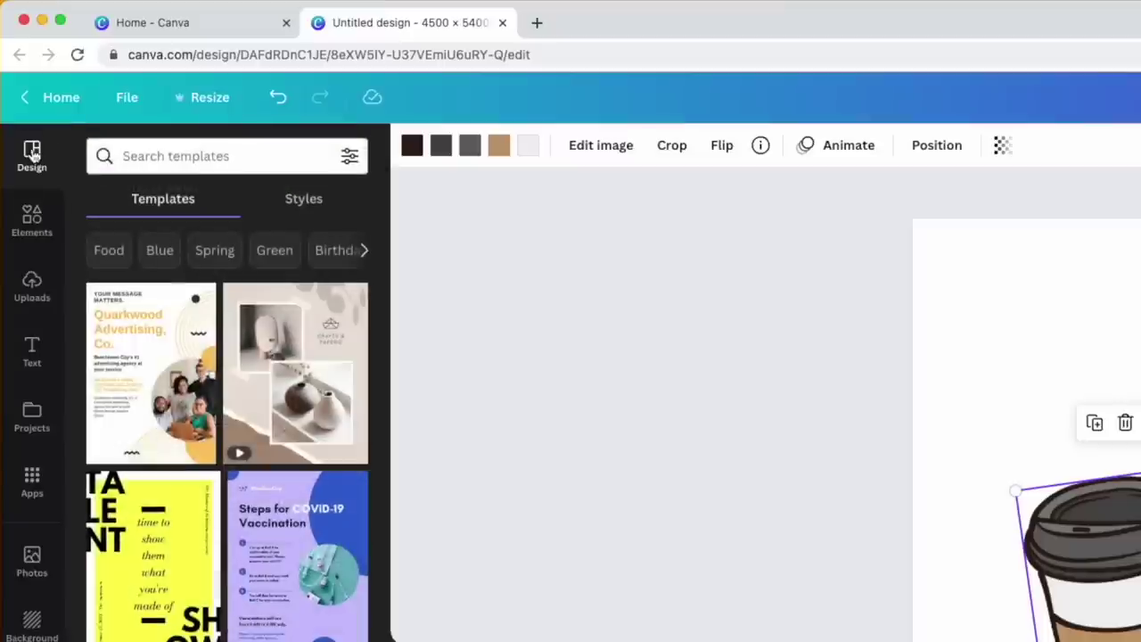
click(168, 153)
text(c)
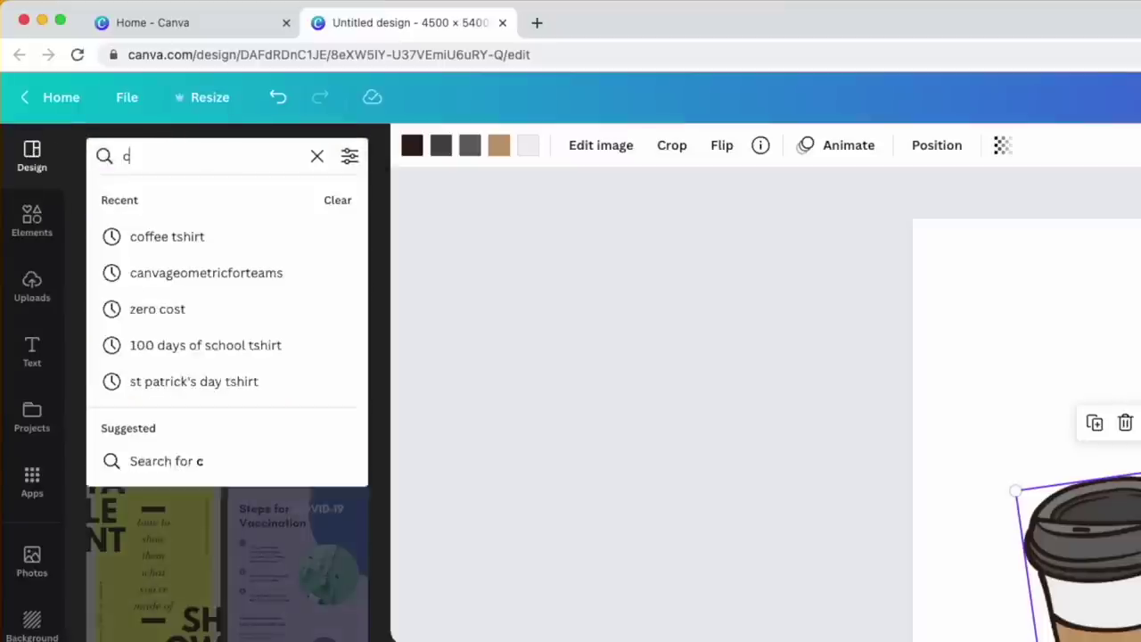
text(offee tshirt )
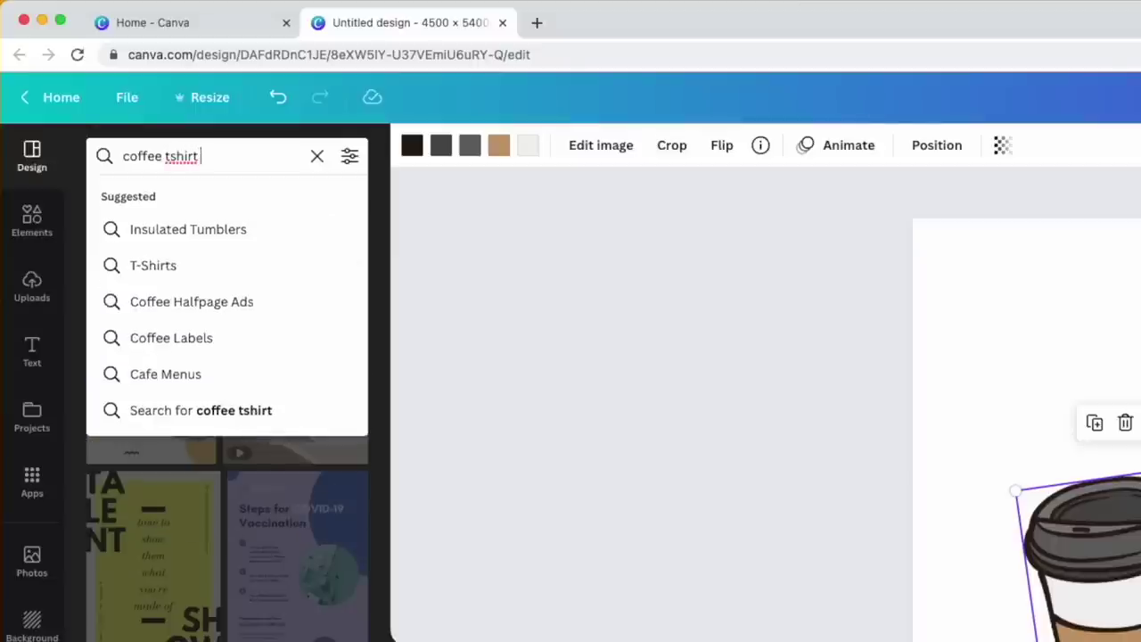
text(design)
key(Return)
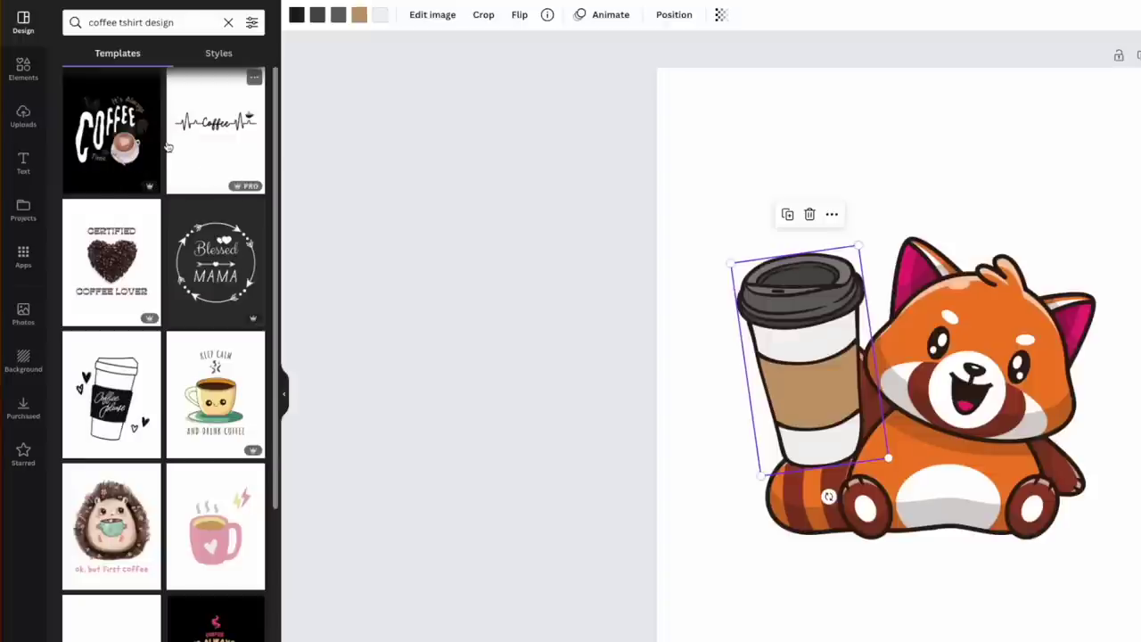
Step: Add a second page and apply the black and red "Coffee Addict" template with the woman holding a cup to it
scroll(152, 339, down, 5)
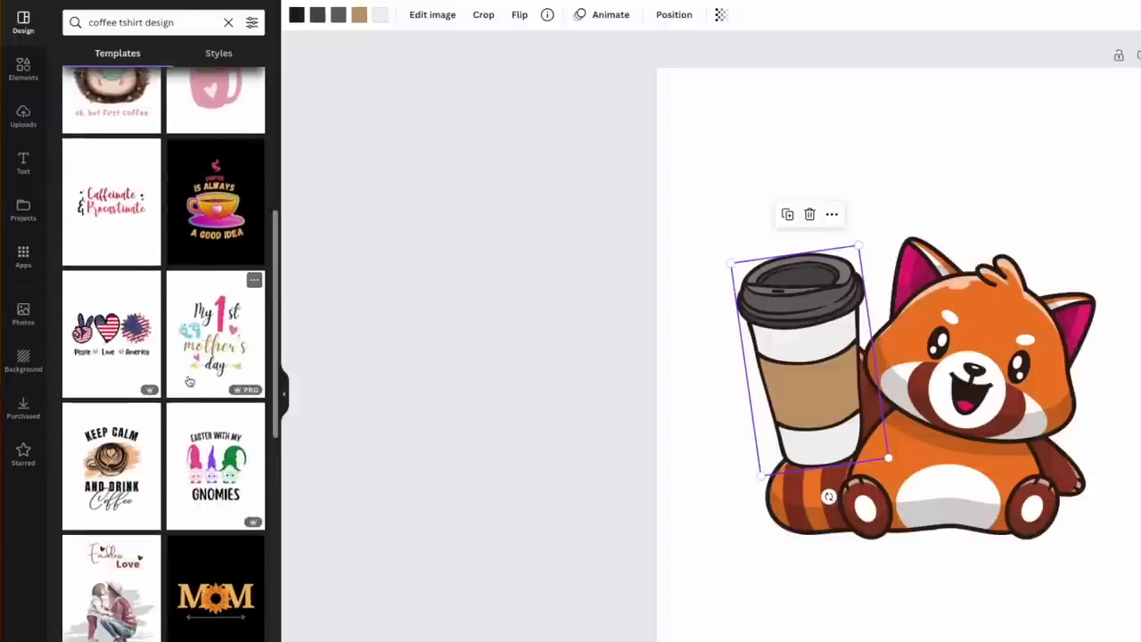
scroll(189, 381, down, 4)
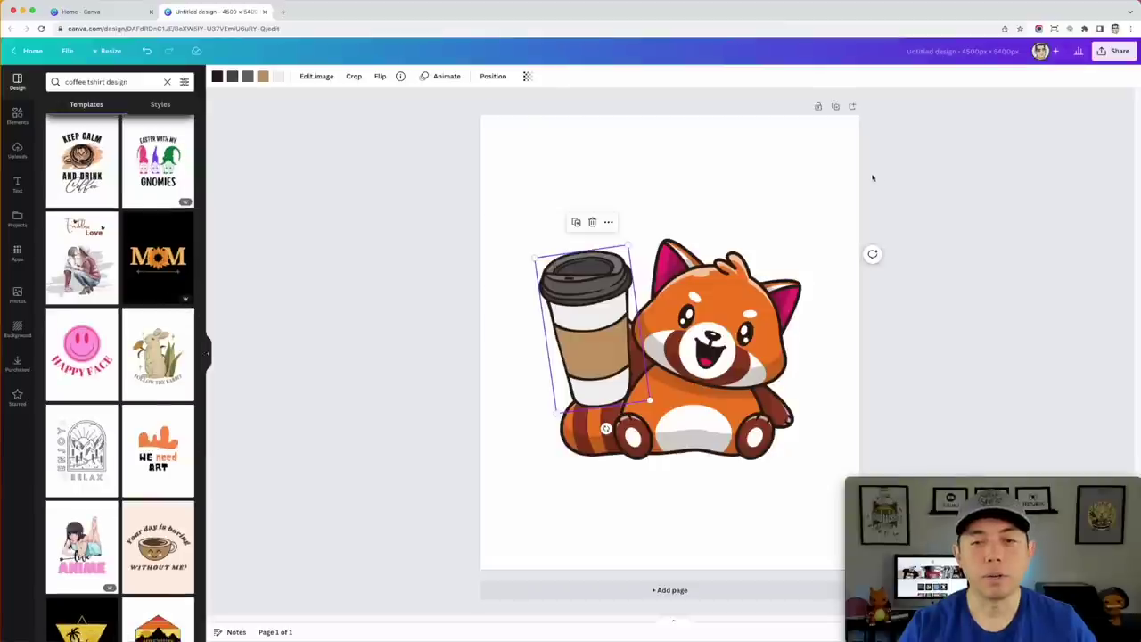
click(853, 107)
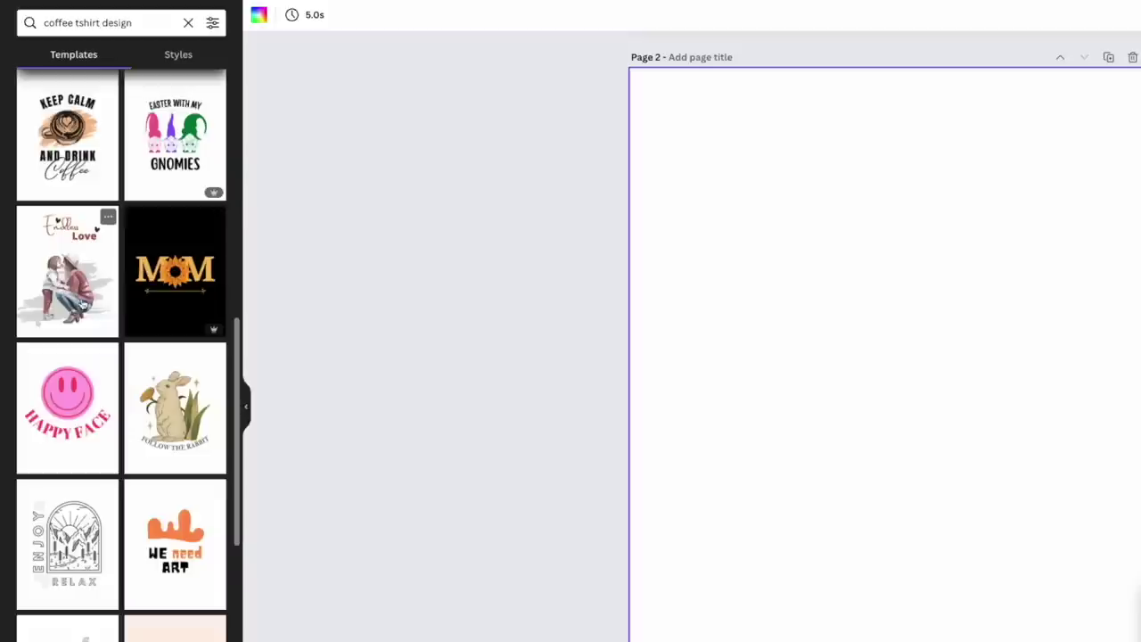
scroll(136, 334, down, 3)
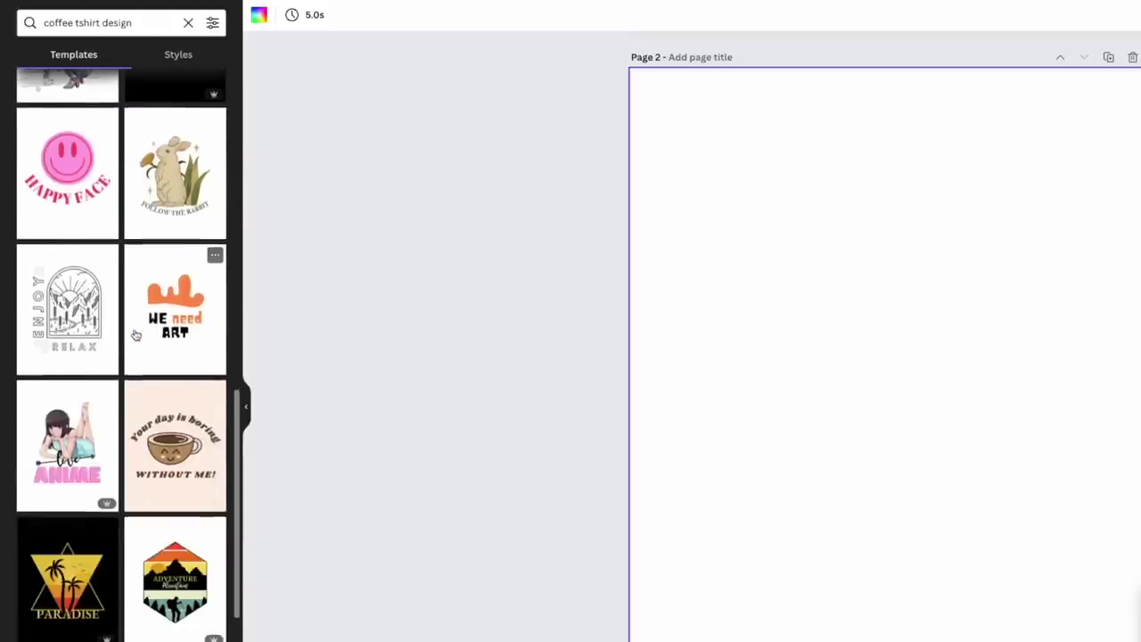
scroll(135, 334, down, 6)
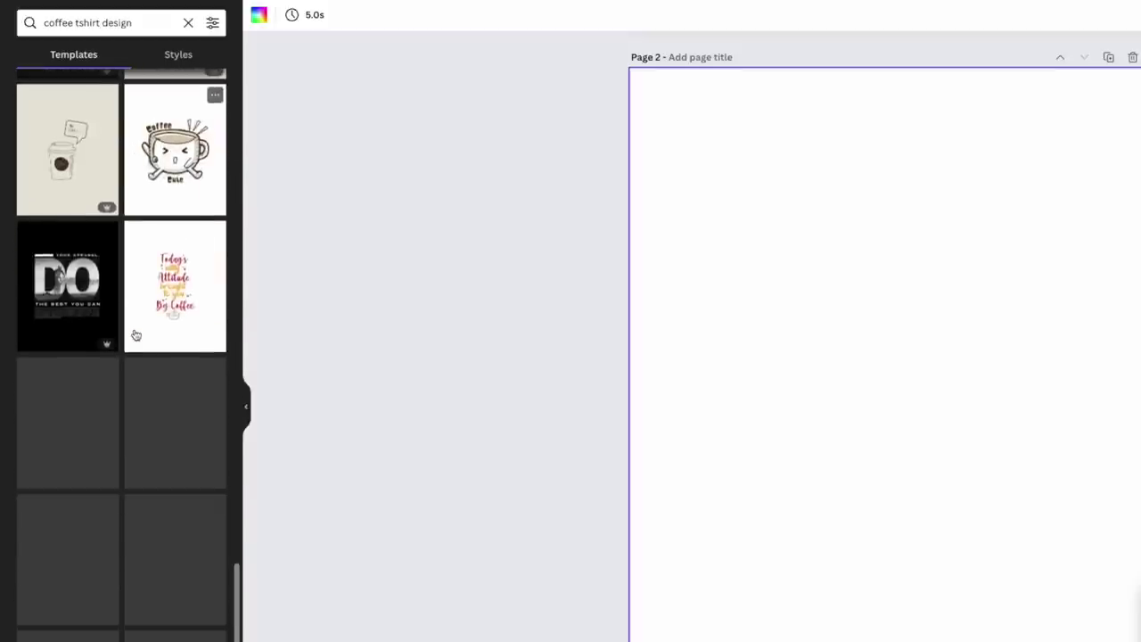
scroll(135, 335, down, 6)
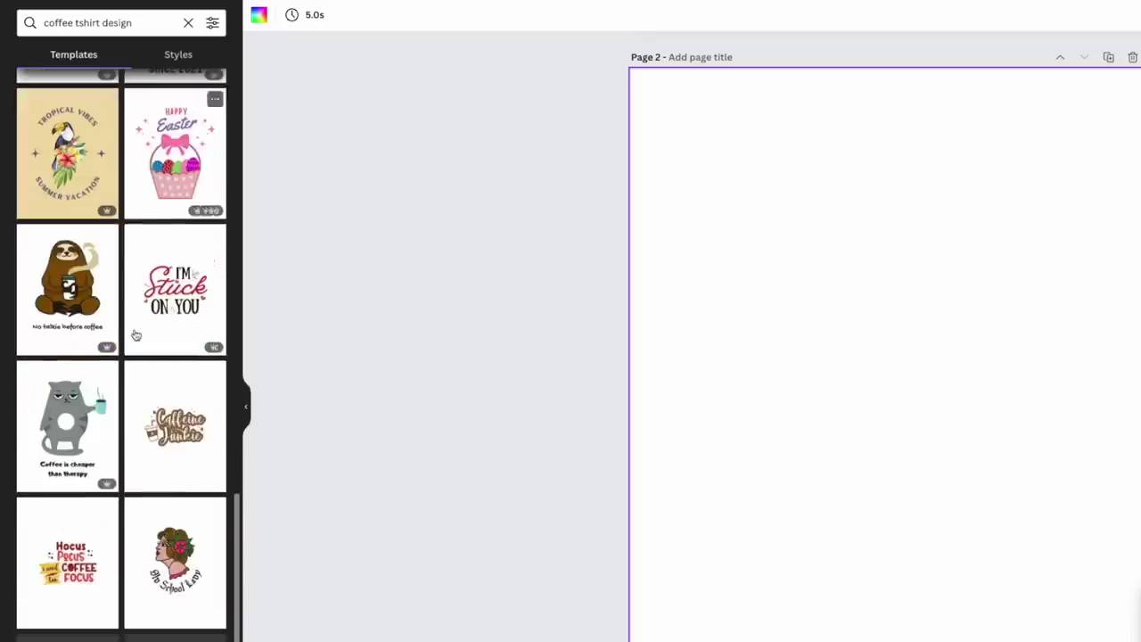
scroll(136, 334, down, 5)
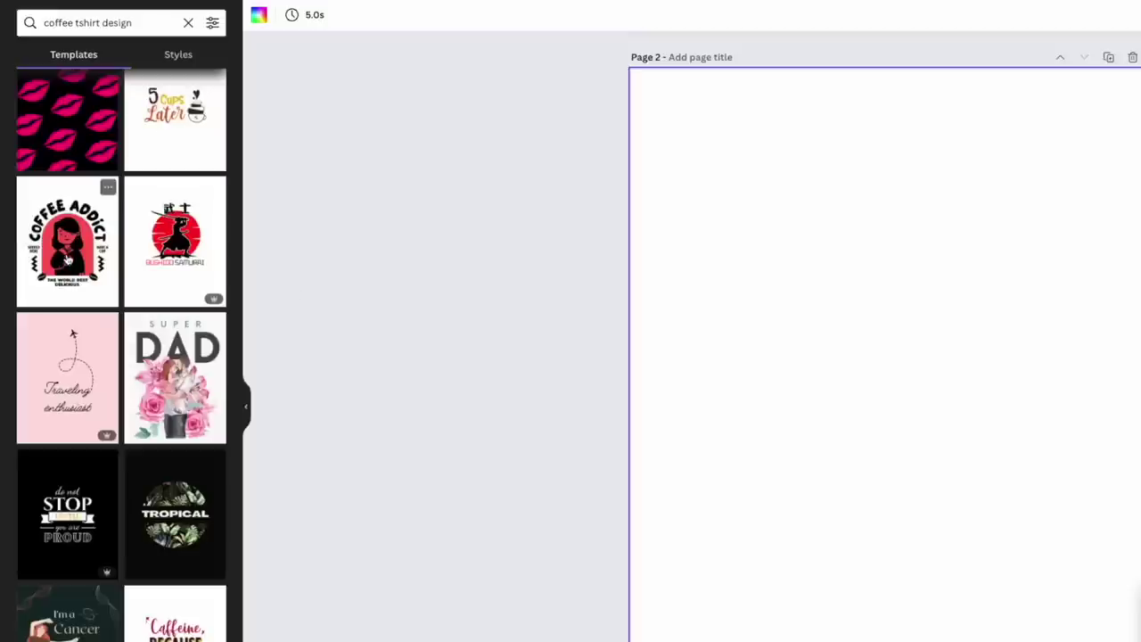
click(67, 257)
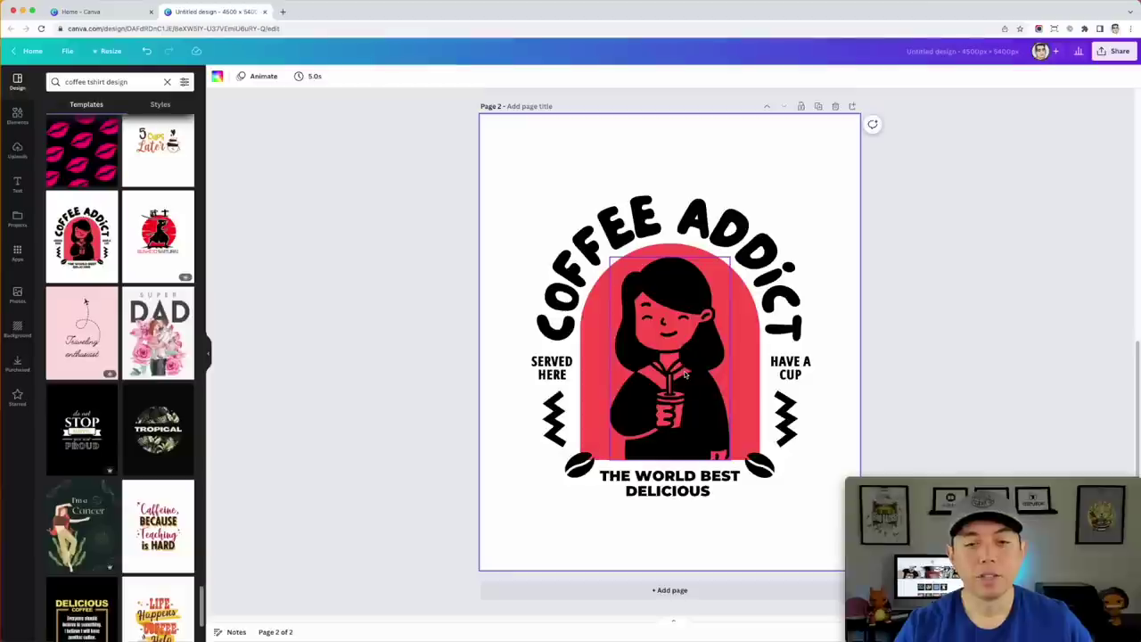
Step: Delete the woman illustration and the "THE WORLD BEST DELICIOUS" text from the template on page 2
click(685, 375)
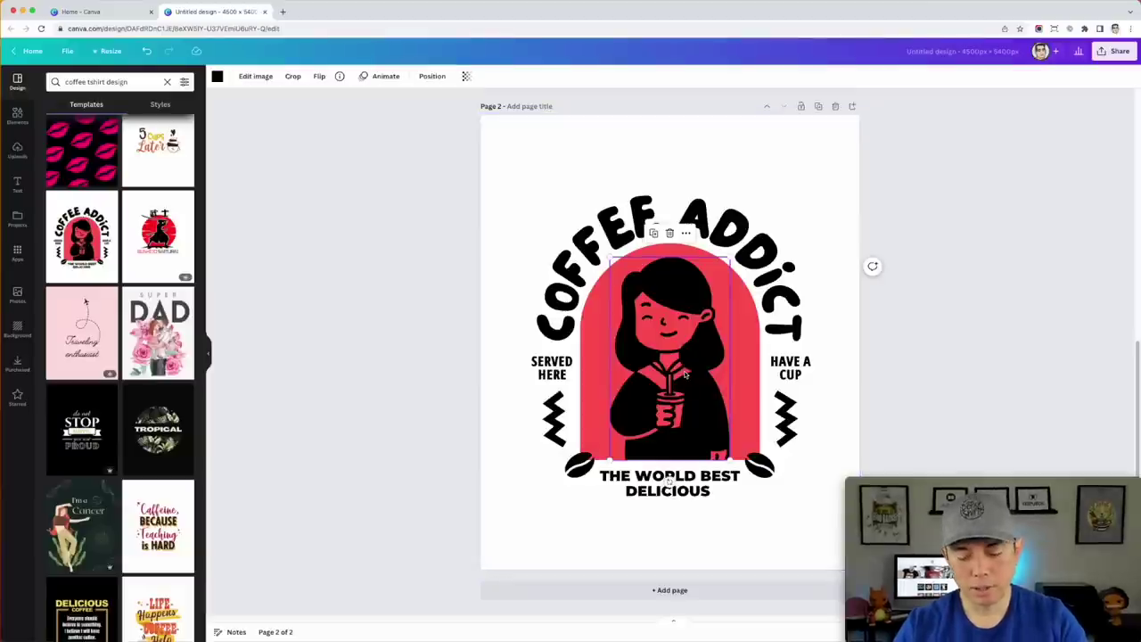
key(Delete)
click(658, 474)
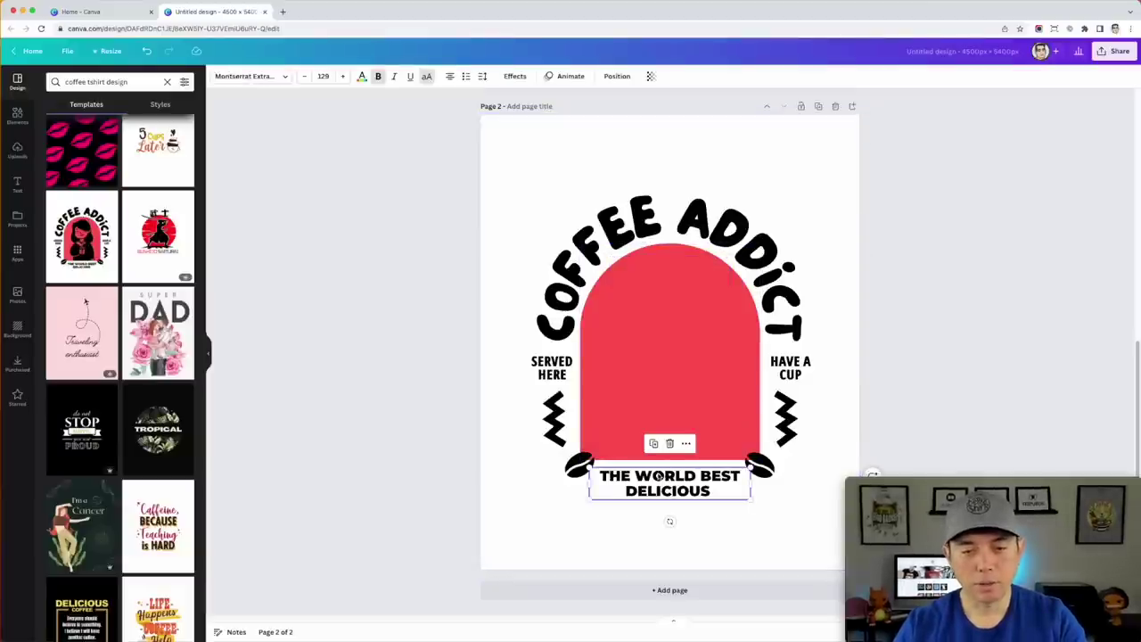
key(Delete)
Step: Group the red panda and the coffee cup on page 1
scroll(765, 300, up, 5)
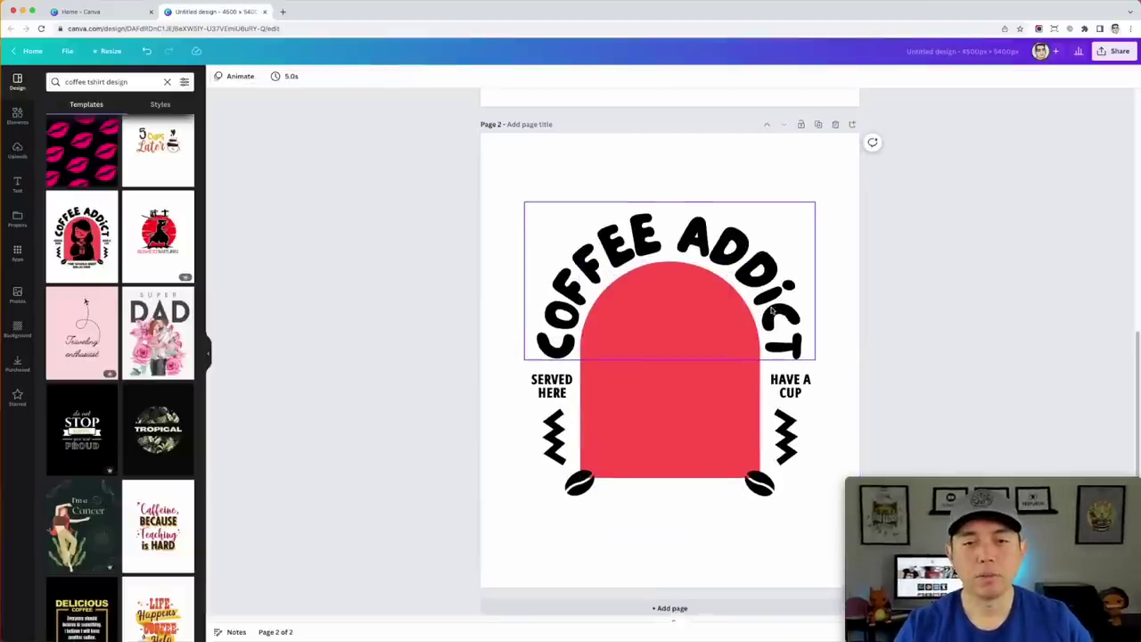
click(752, 266)
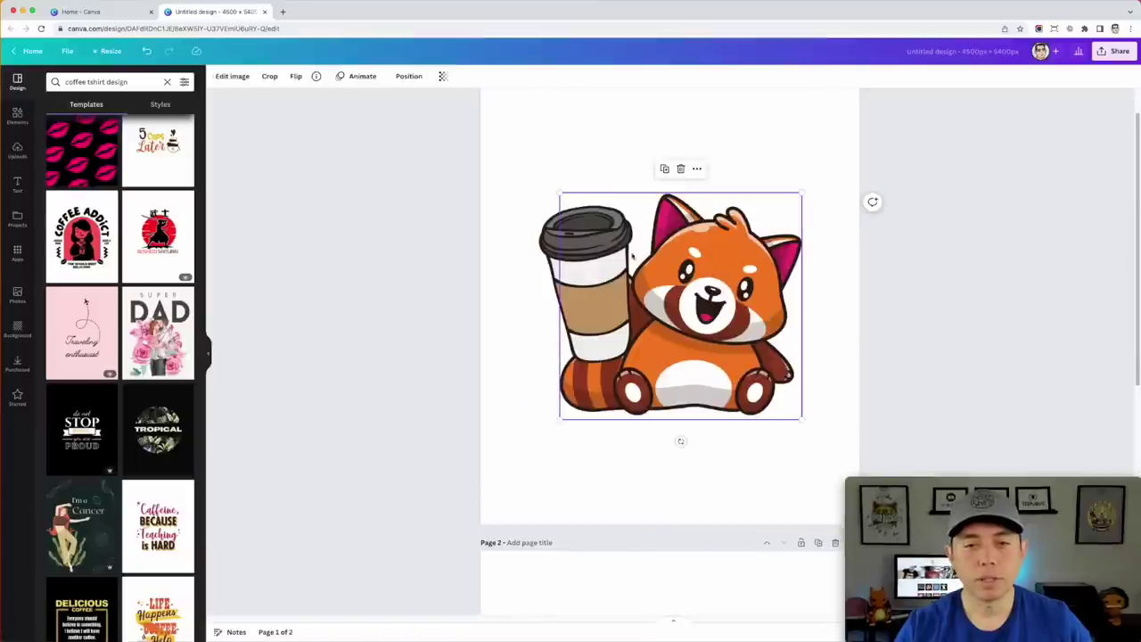
shift+click(588, 239)
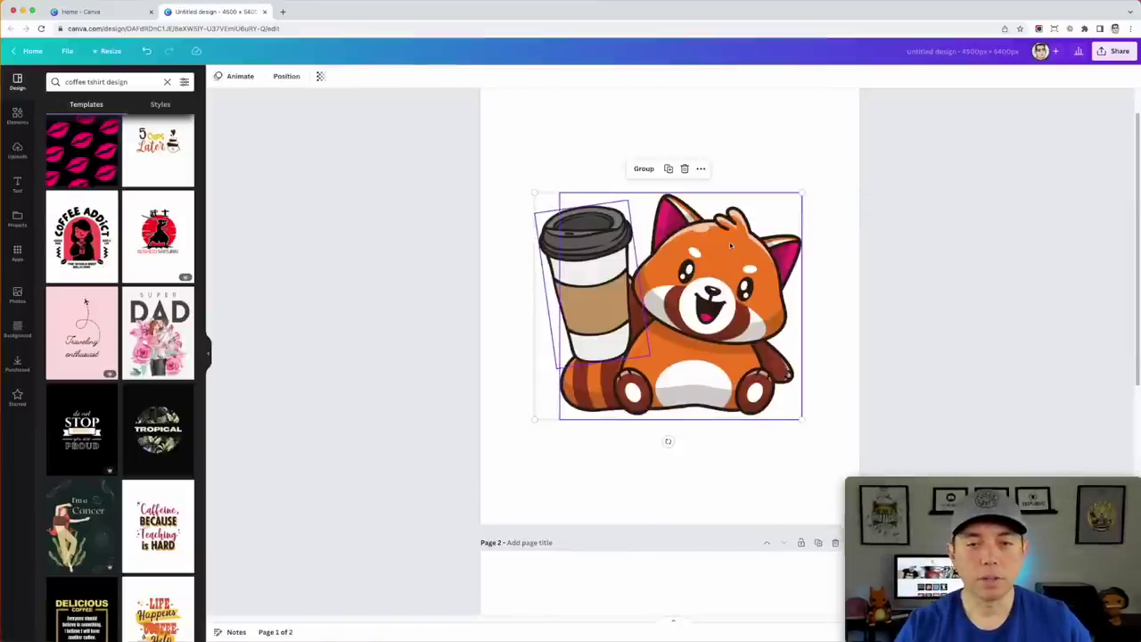
key(super+g)
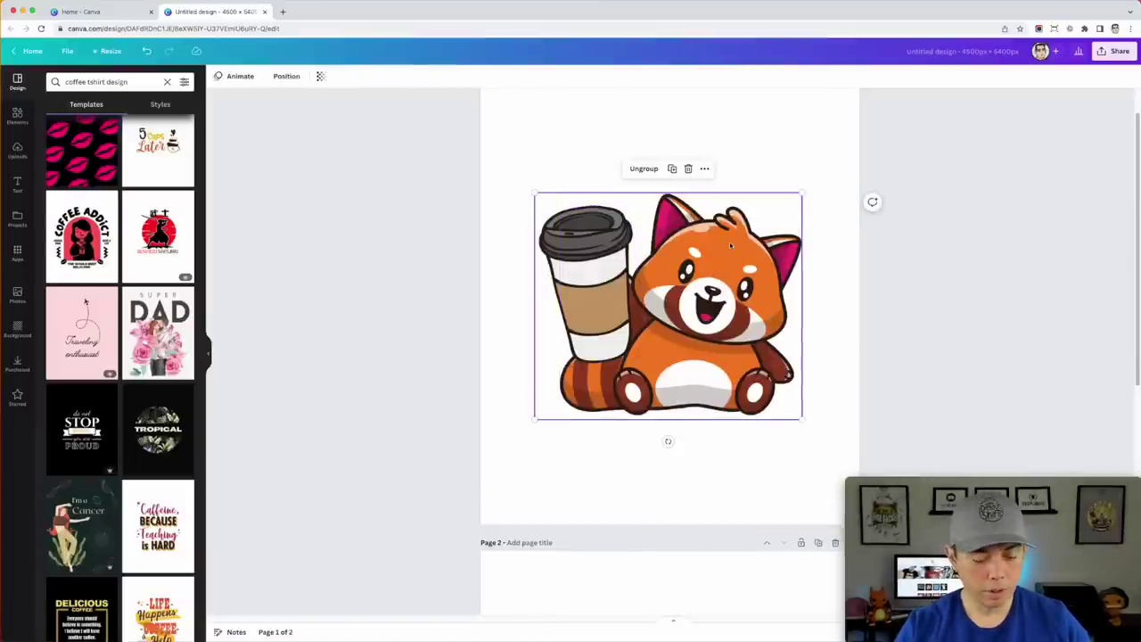
Step: Paste a copy of the red panda and cup group onto page 2, shrink it and center it over the red arch
scroll(731, 244, down, 8)
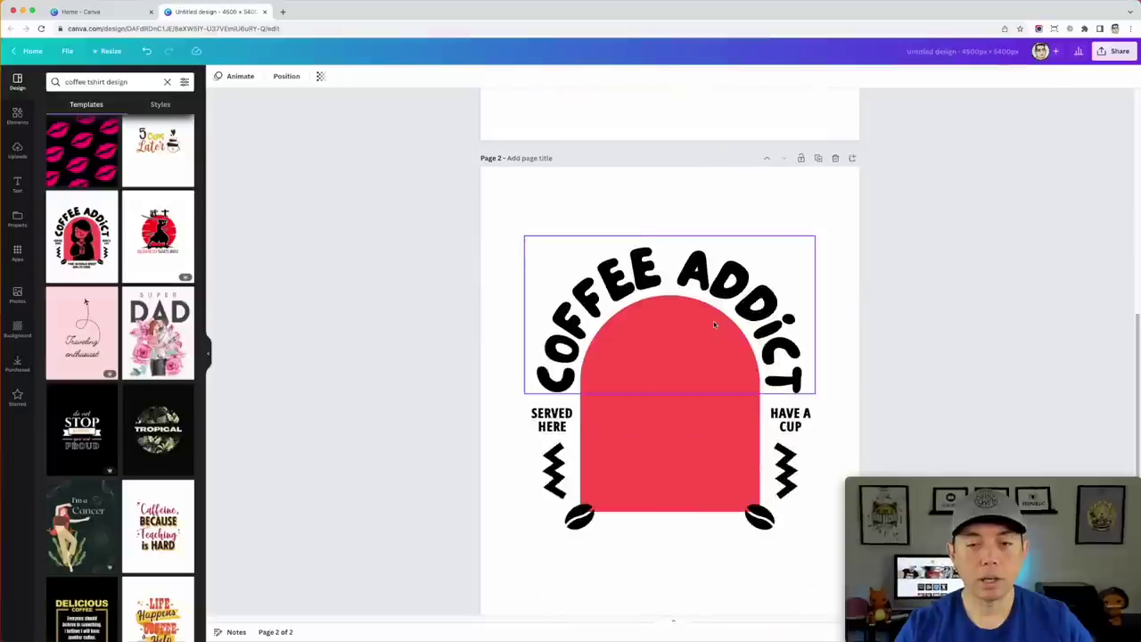
click(550, 169)
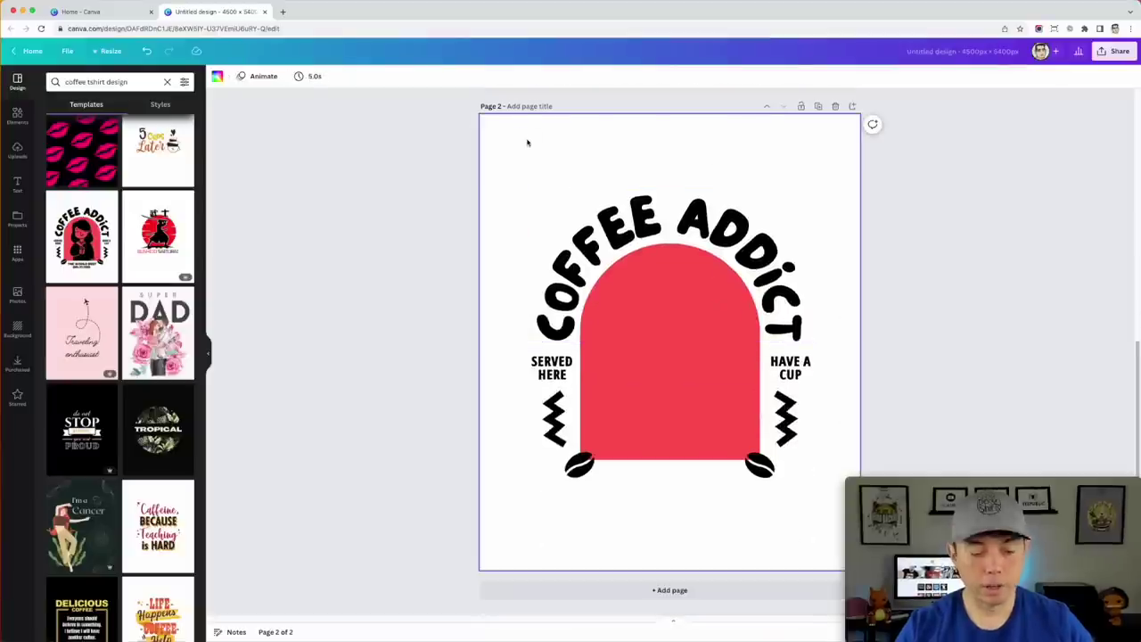
key(super+v)
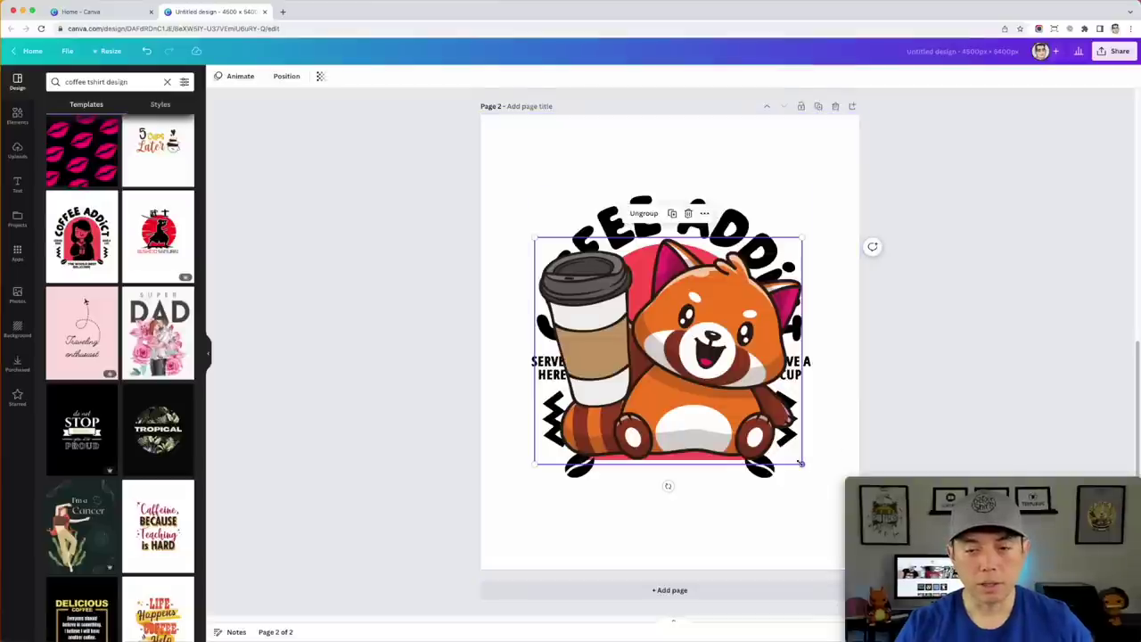
drag(799, 462, 735, 407)
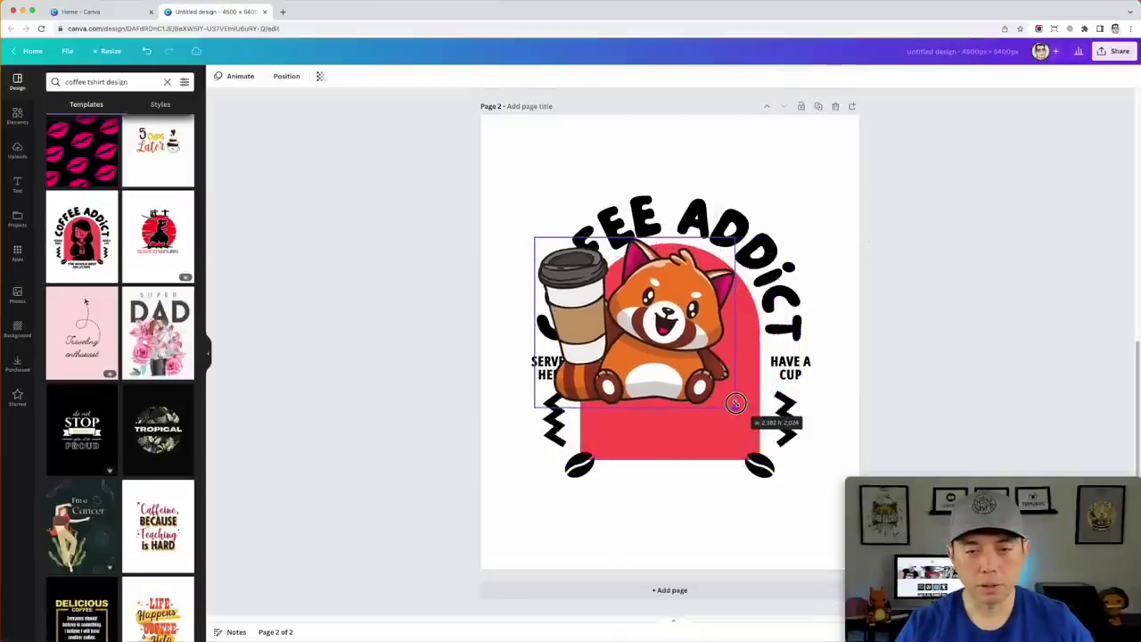
drag(669, 328, 701, 357)
Step: Flatten the "COFFEE ADDICT" text on page 2 slightly by reducing its Curve effect
click(630, 217)
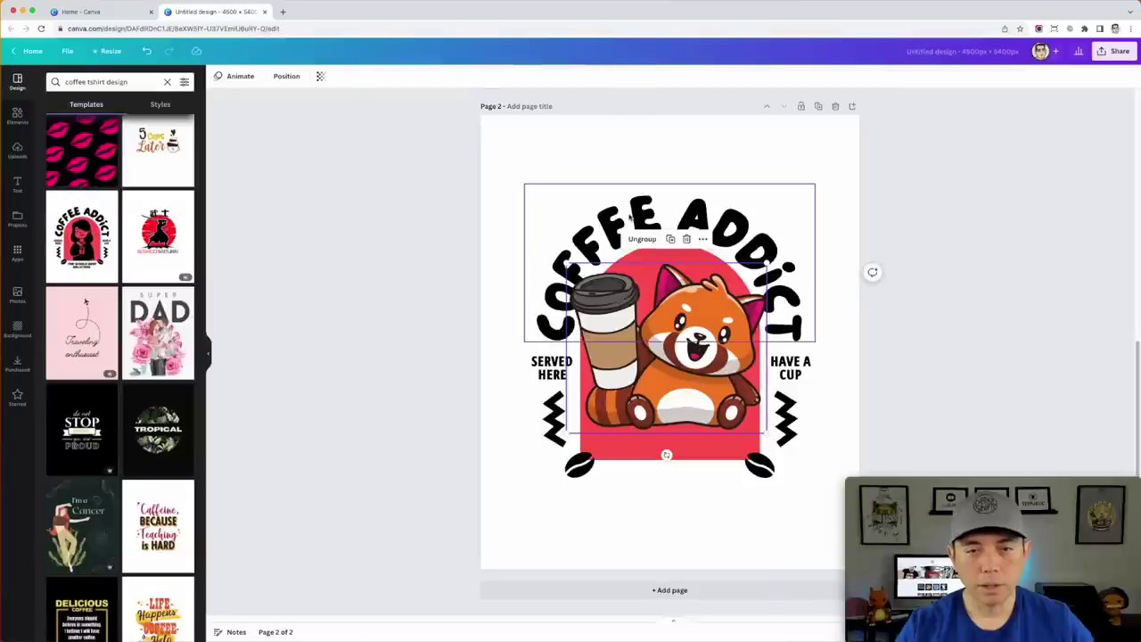
click(632, 218)
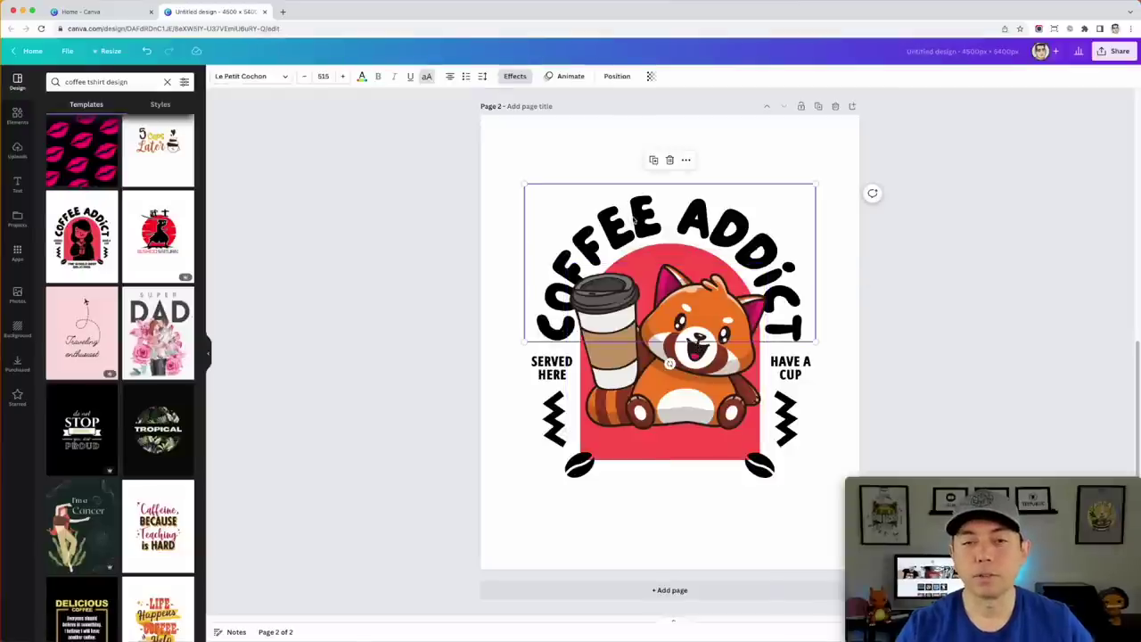
click(515, 76)
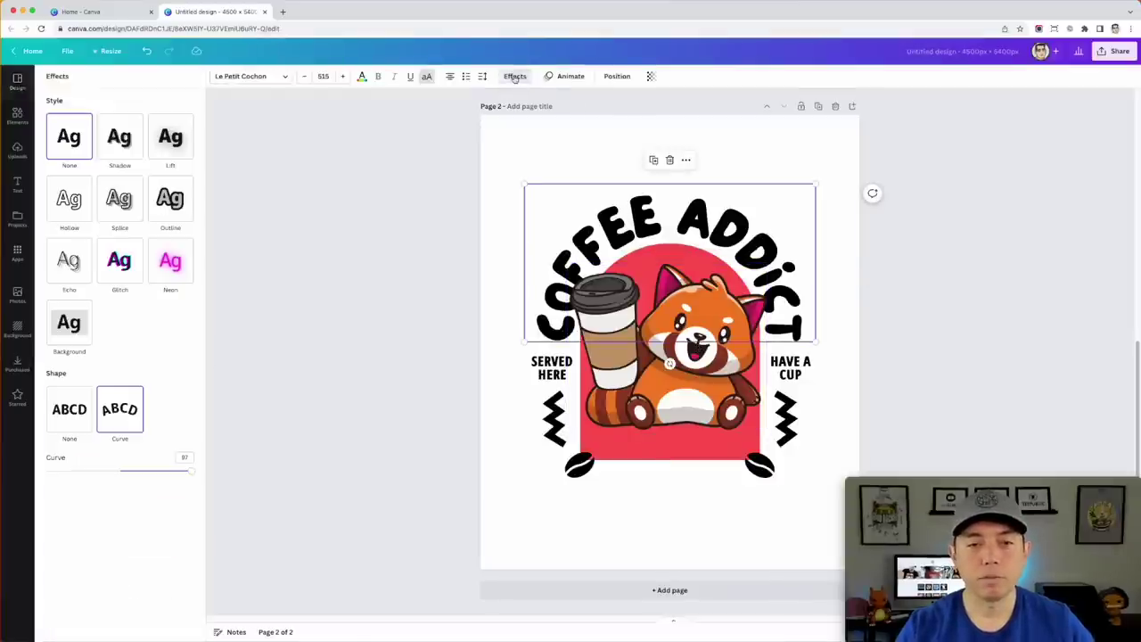
drag(189, 473, 185, 470)
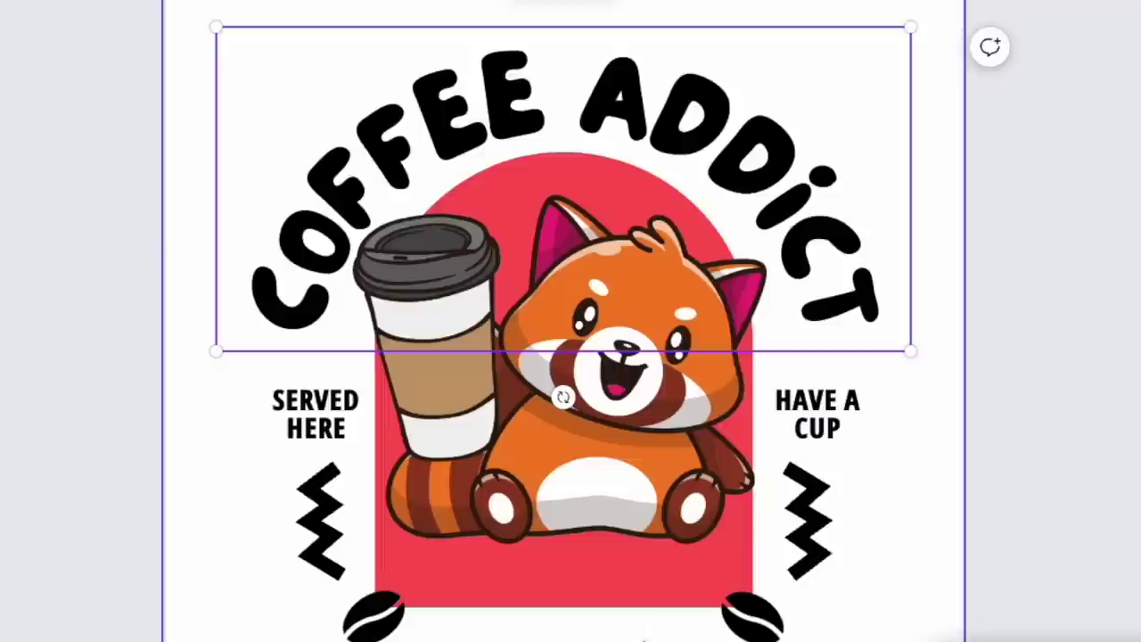
Step: Enlarge the red arch on page 2, center it behind the red panda and raise its bottom edge to just below the feet
click(704, 451)
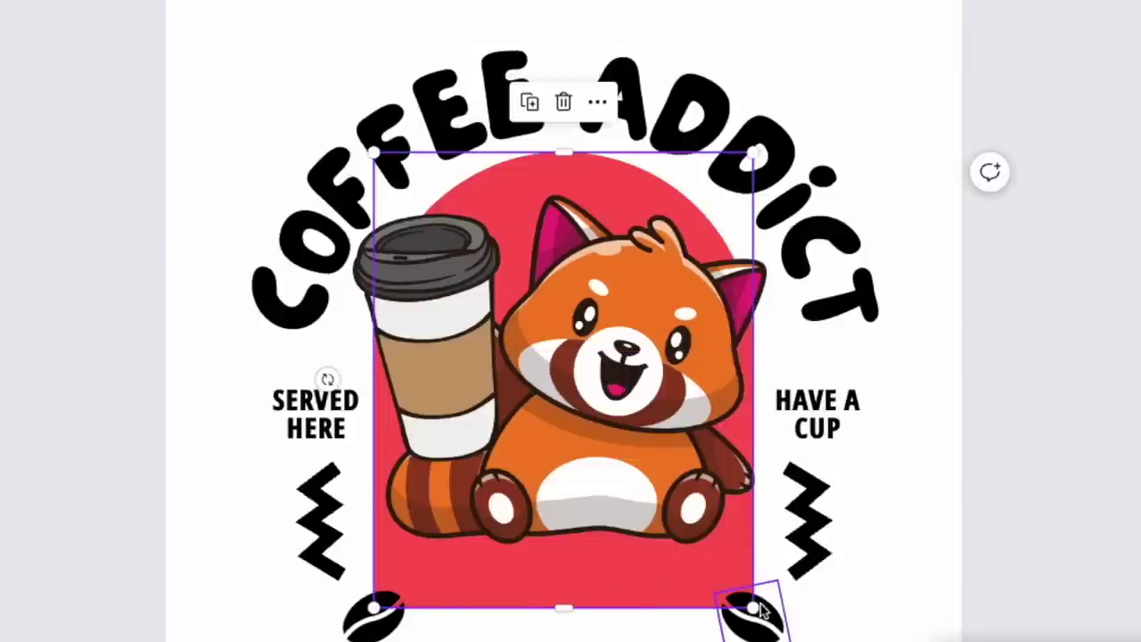
drag(755, 606, 812, 639)
drag(635, 588, 616, 579)
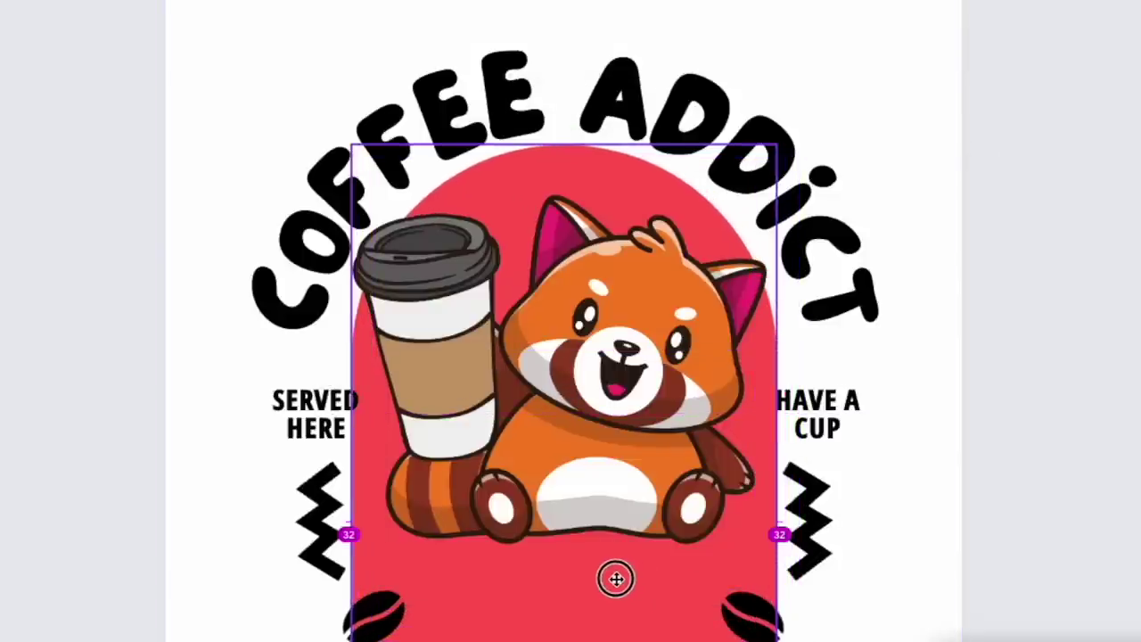
drag(567, 639, 584, 556)
click(935, 456)
Step: Move the "HAVE A CUP" and "SERVED HERE" texts slightly up and outward from the arch
click(830, 406)
drag(829, 406, 855, 383)
drag(308, 401, 289, 381)
Step: Move the zigzag beside the cup up and outward, and delete the "HAVE A CUP" and "SERVED HERE" texts
drag(308, 504, 283, 466)
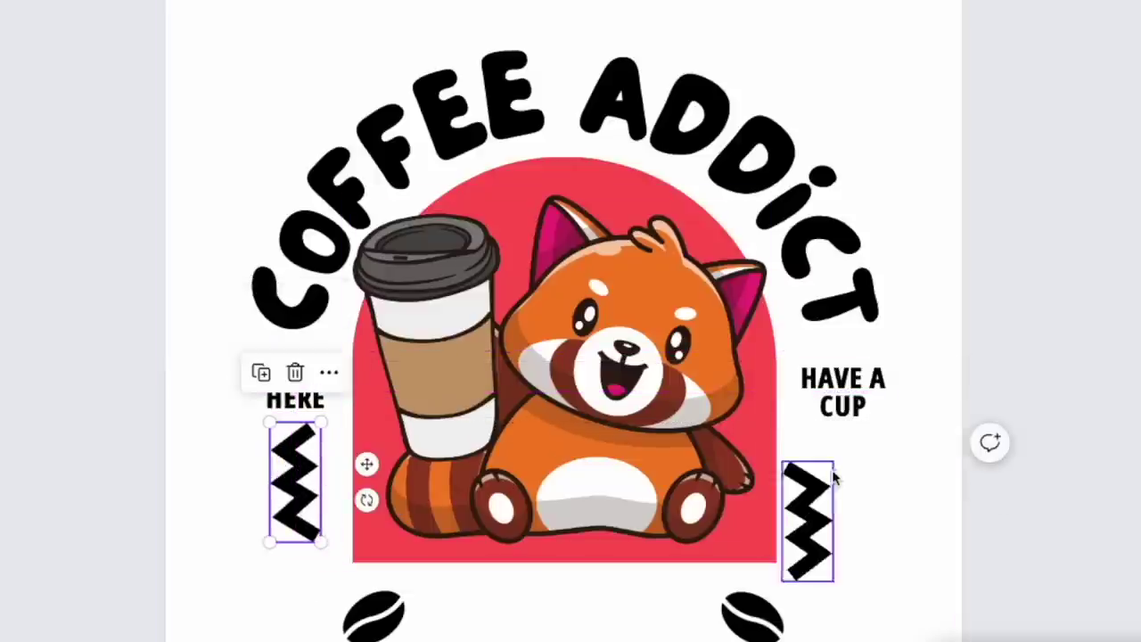
click(878, 398)
key(Delete)
click(273, 382)
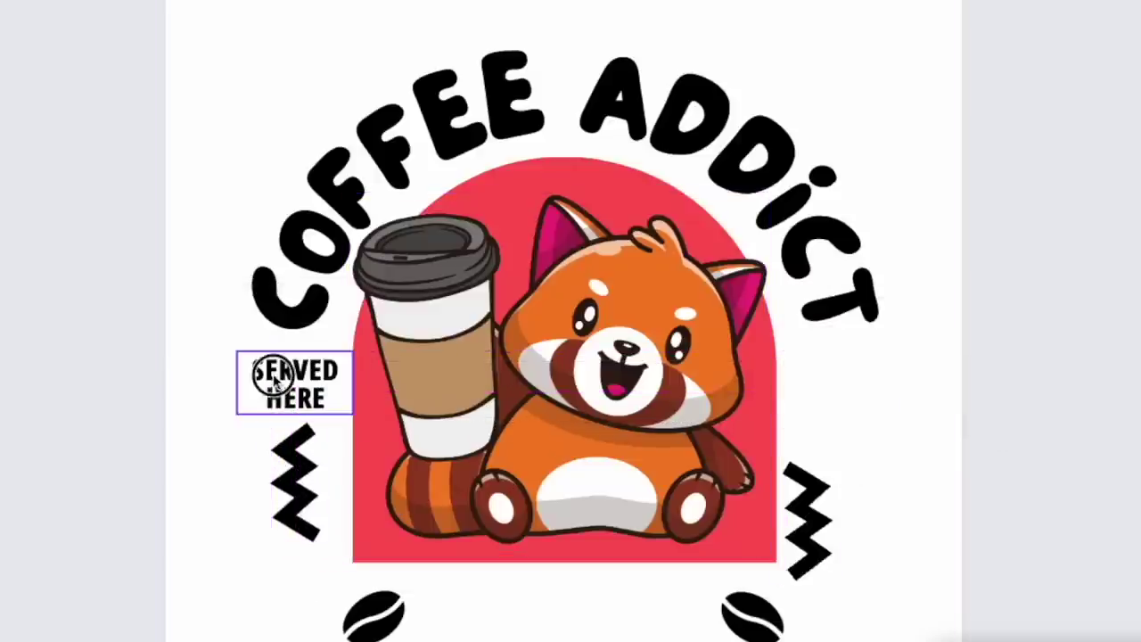
key(Delete)
Step: Place the two coffee beans under the ends of "COFFEE ADDICT" and move the zigzag beside the panda up and outward
click(365, 606)
drag(366, 606, 281, 361)
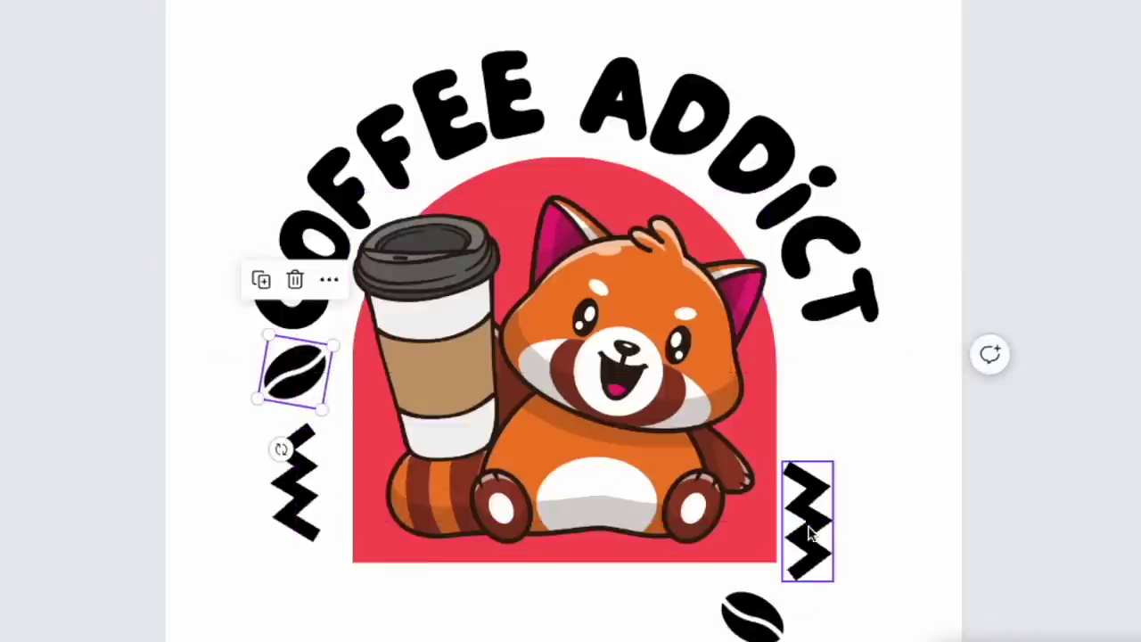
drag(778, 622, 867, 381)
drag(807, 521, 840, 489)
click(1004, 306)
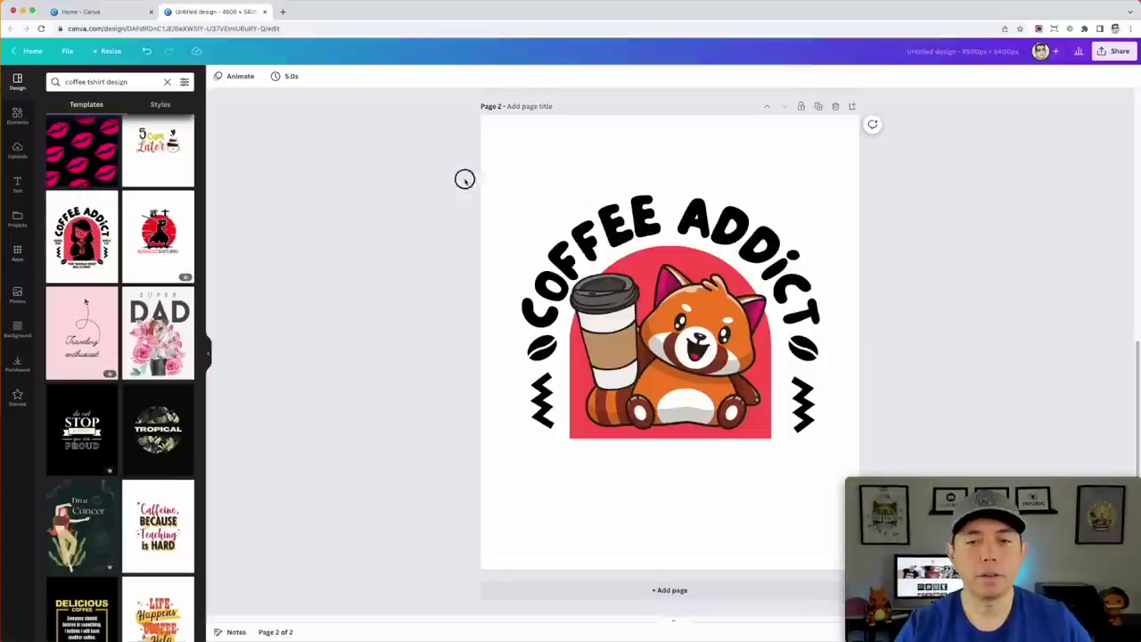
Step: Enlarge all design elements on page 2 together to nearly the full page width and center them horizontally
drag(459, 171, 829, 493)
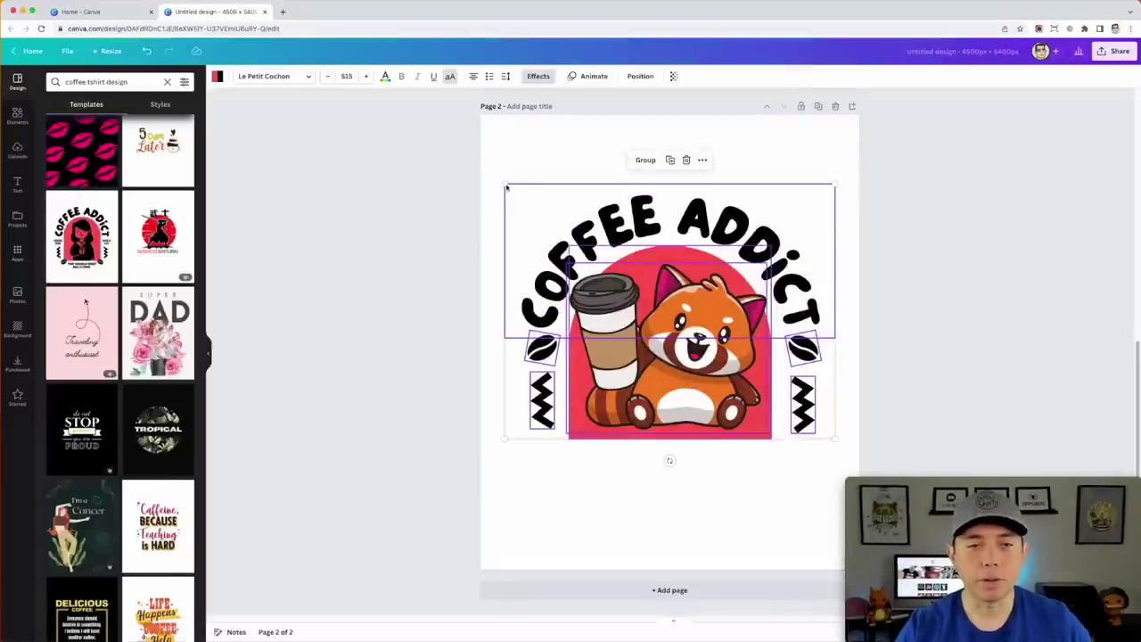
drag(505, 185, 462, 151)
drag(594, 271, 612, 274)
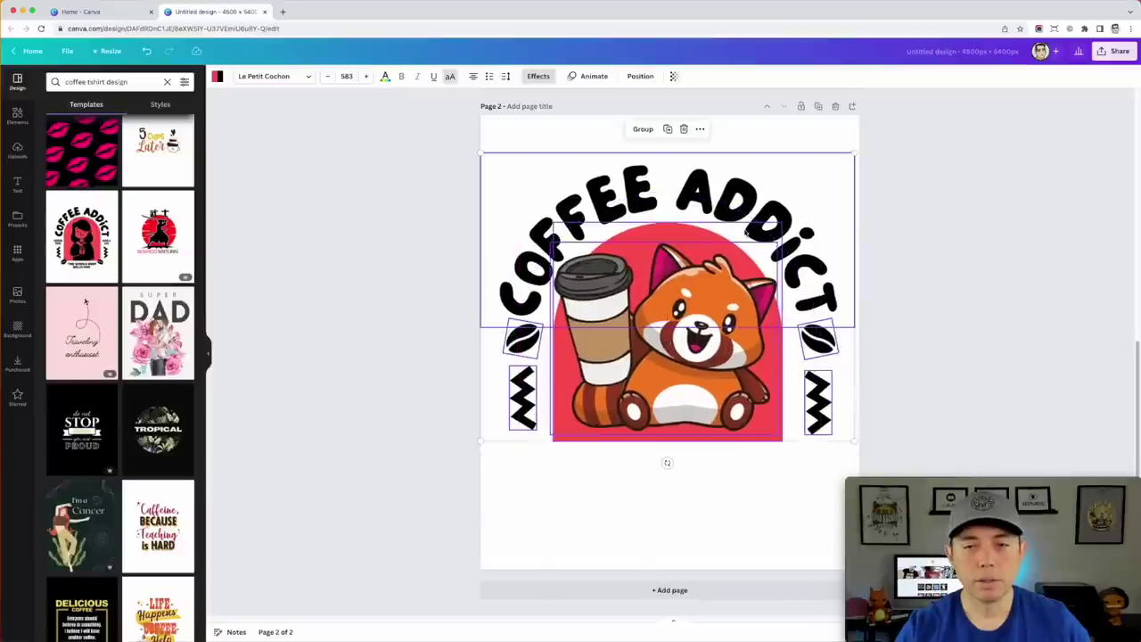
click(905, 228)
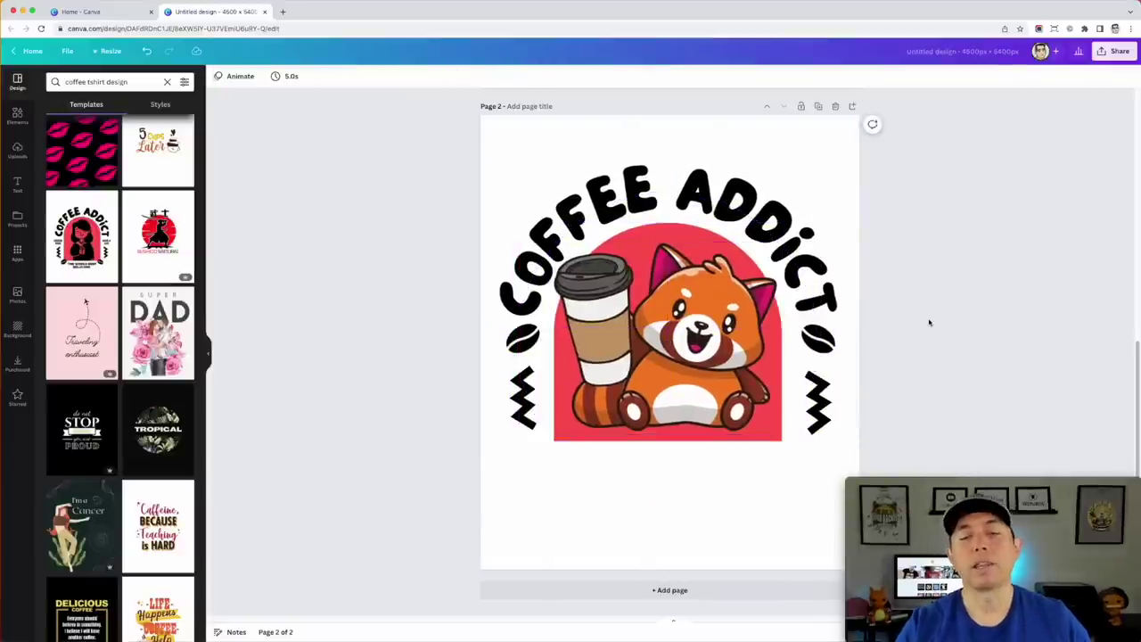
Step: Duplicate page 2 and give the copy a dark gray background
click(819, 107)
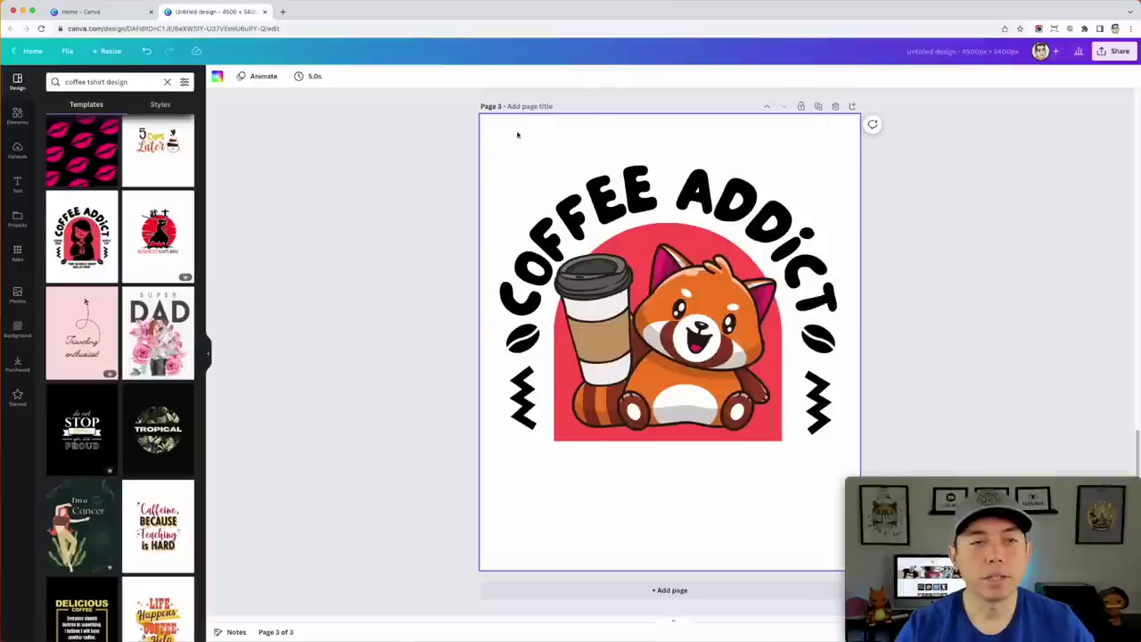
click(216, 78)
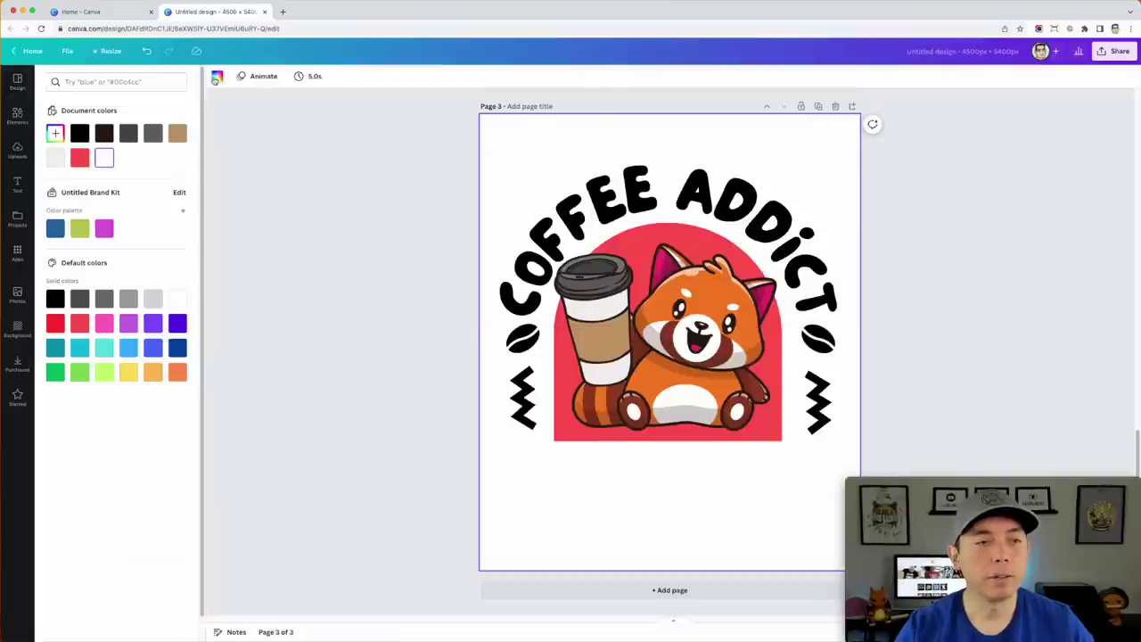
click(129, 133)
Step: Change the "COFFEE ADDICT" text on page 3 to white
click(697, 190)
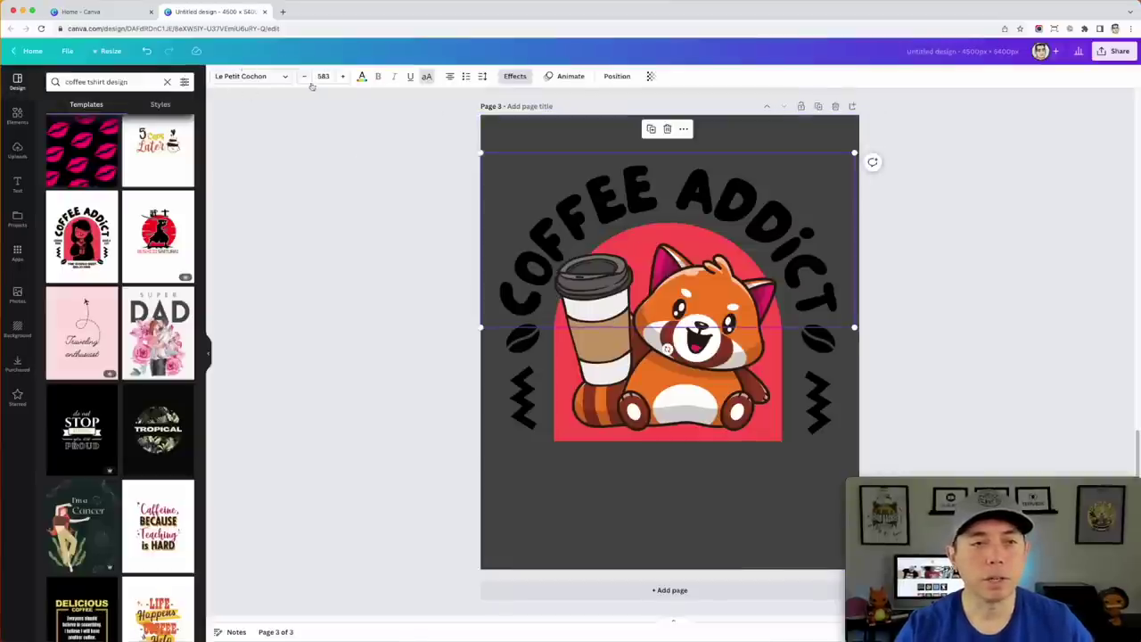
click(361, 78)
click(177, 299)
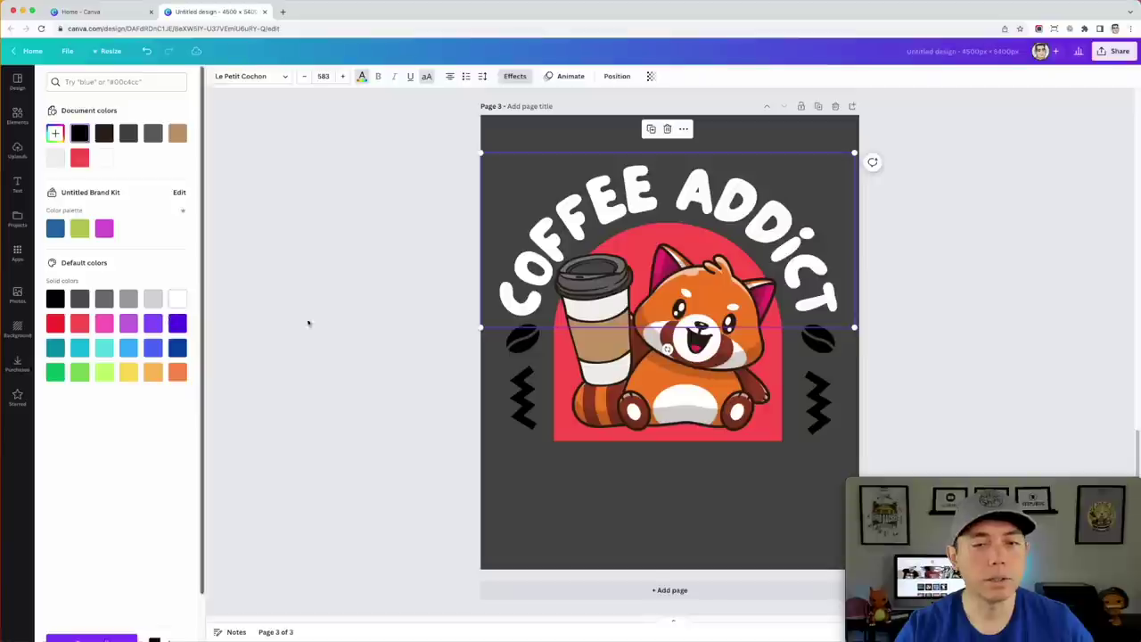
Step: Select both zigzags on page 3 and recolor them white
click(527, 404)
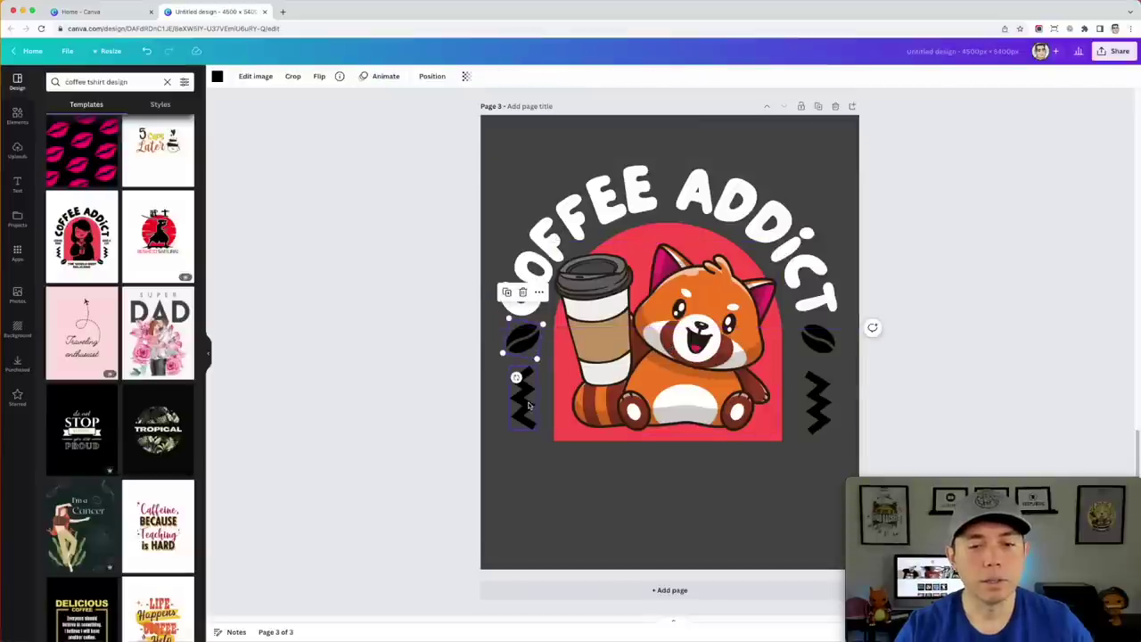
click(528, 406)
shift+click(818, 402)
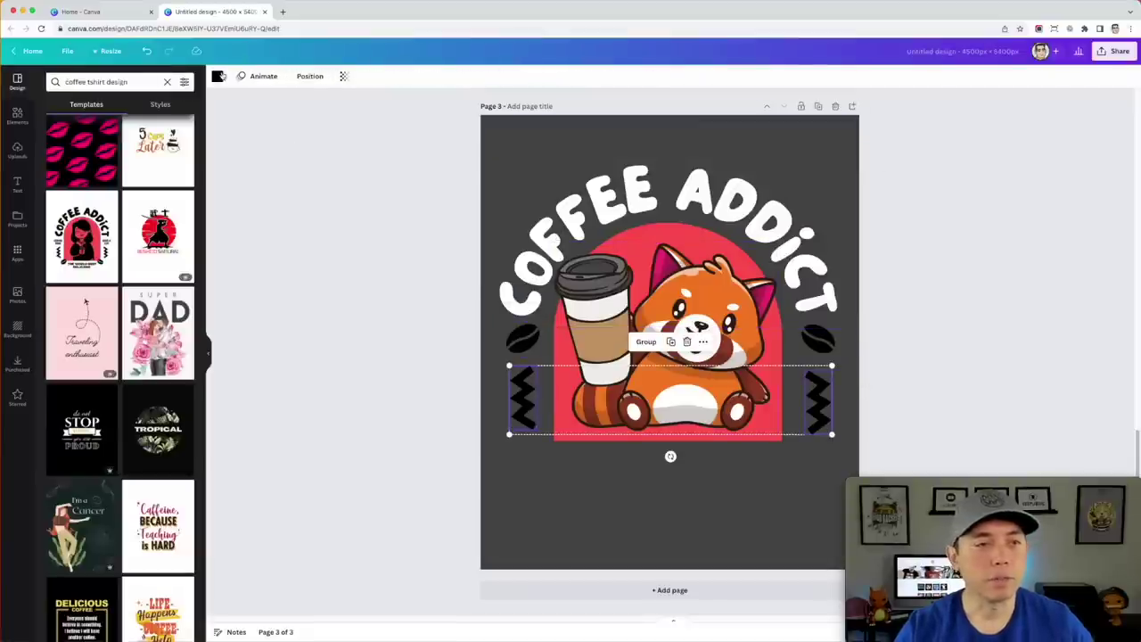
click(217, 76)
click(175, 299)
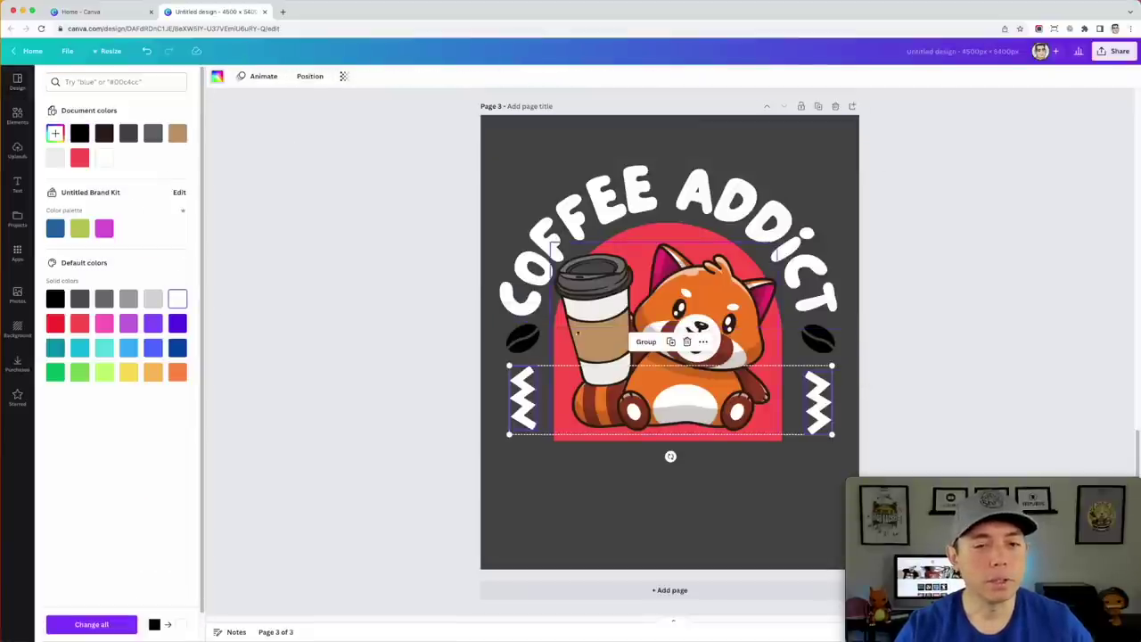
Step: Recolor both coffee beans on page 3 with the tan brown of the cup sleeve
click(522, 337)
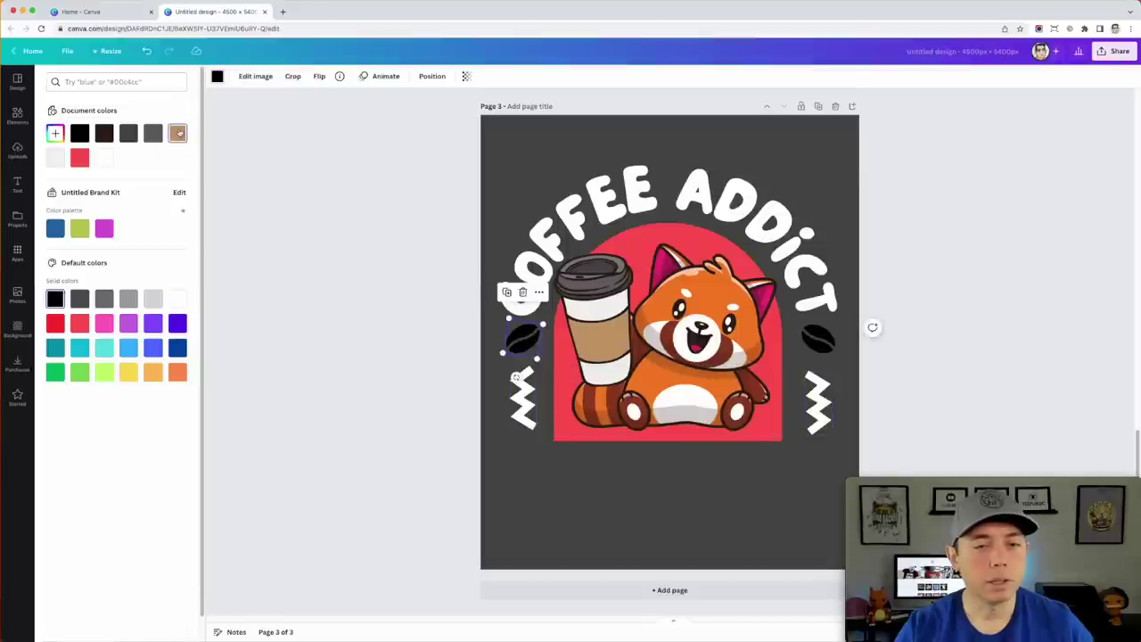
click(178, 133)
click(817, 339)
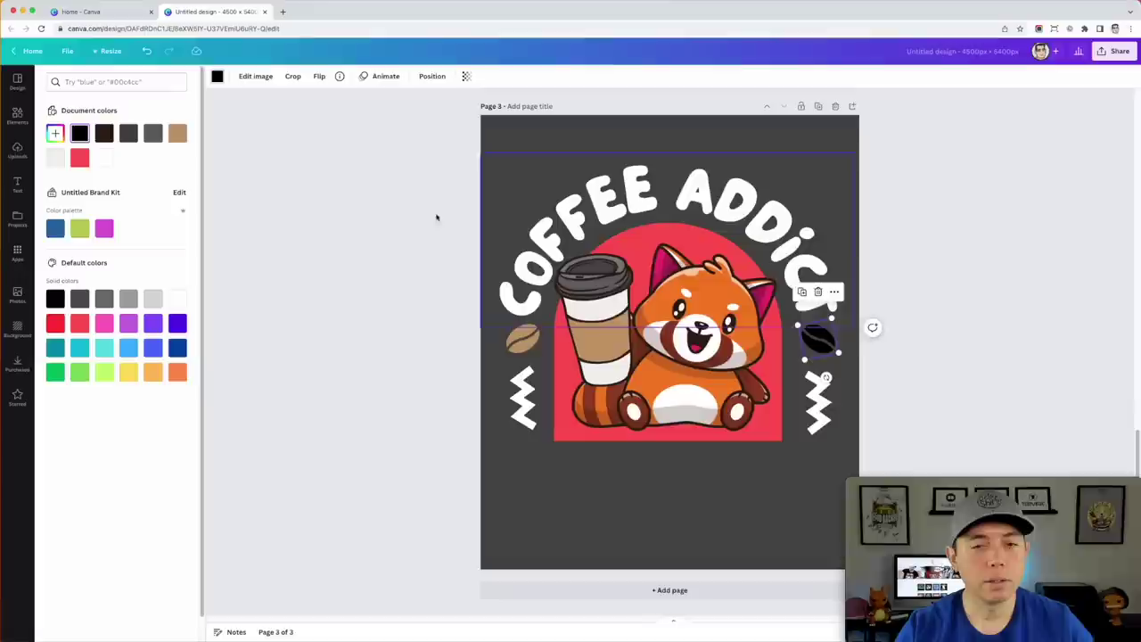
click(178, 133)
click(345, 166)
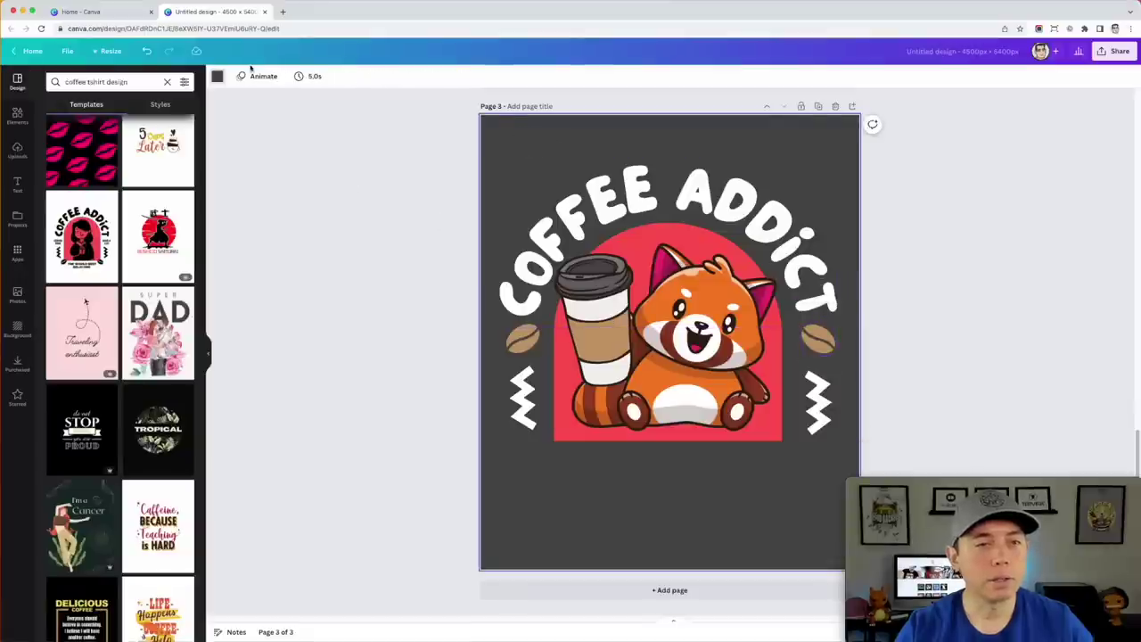
Step: Change the background of page 3 to black
click(217, 77)
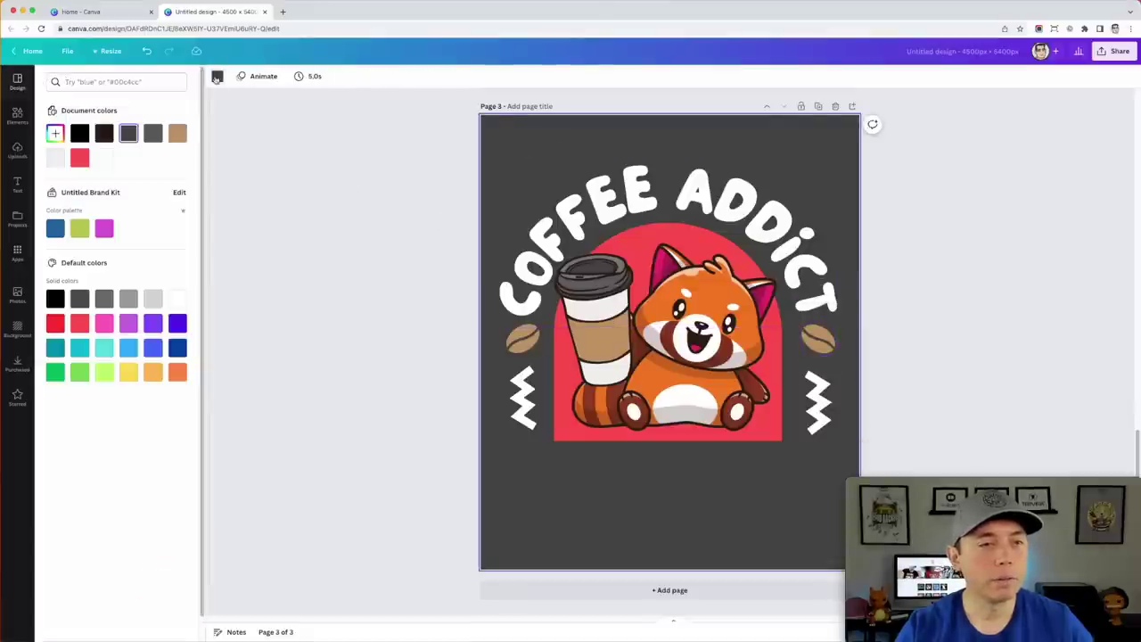
click(87, 132)
click(363, 154)
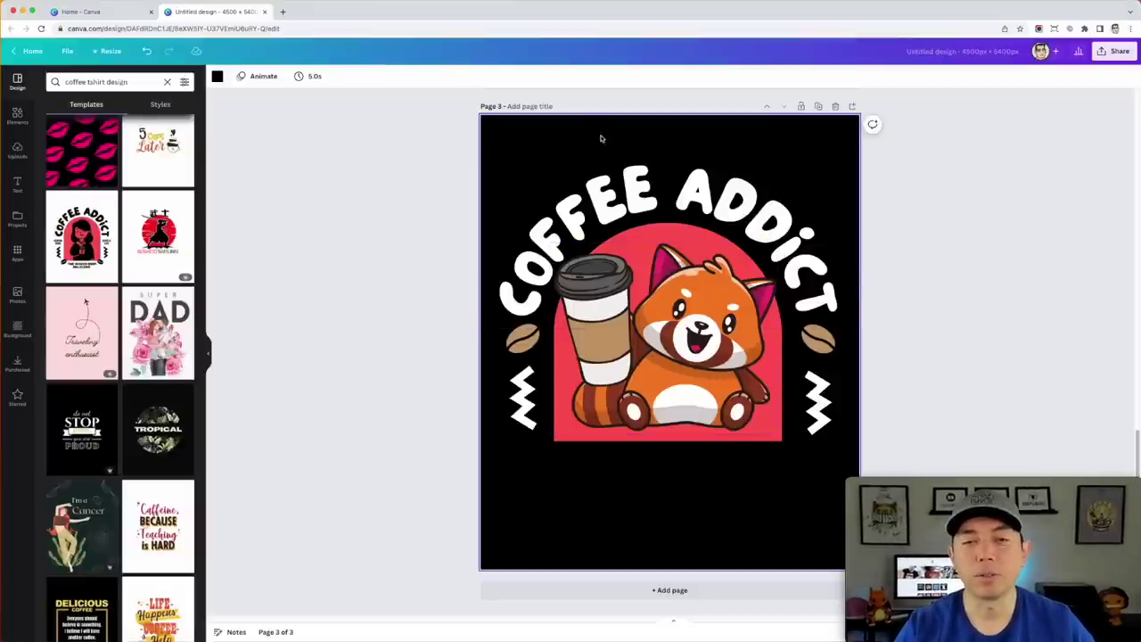
Step: Shorten the red arch on page 2 to about 2,400 px high, ending at the panda's feet, and nudge the zigzag beside the panda up
scroll(821, 293, up, 6)
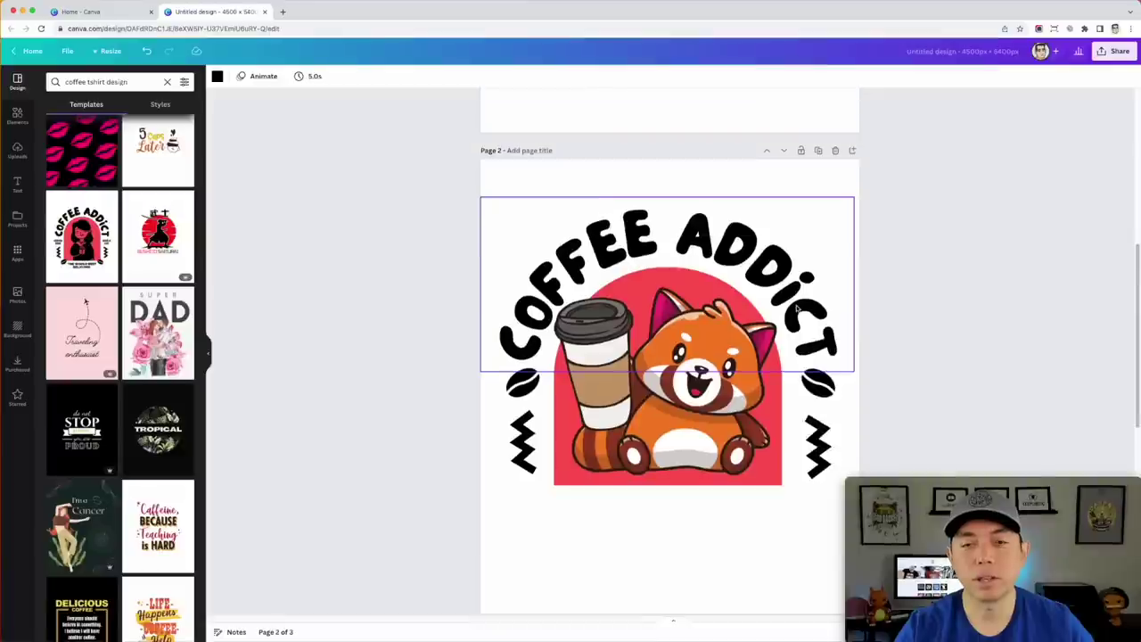
scroll(767, 344, down, 5)
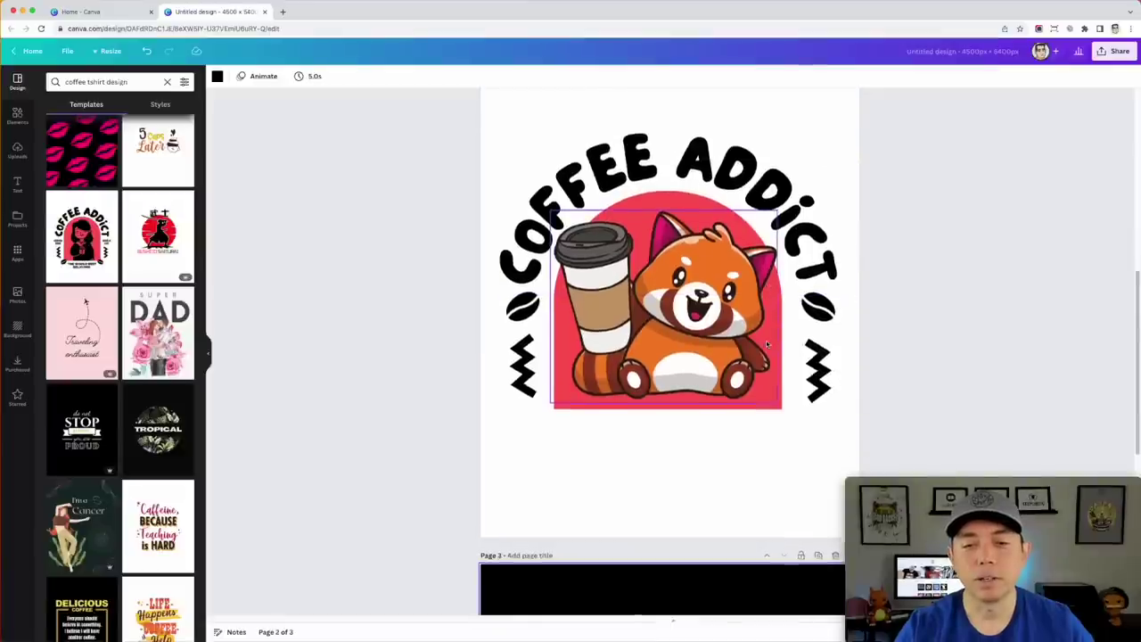
scroll(767, 345, down, 5)
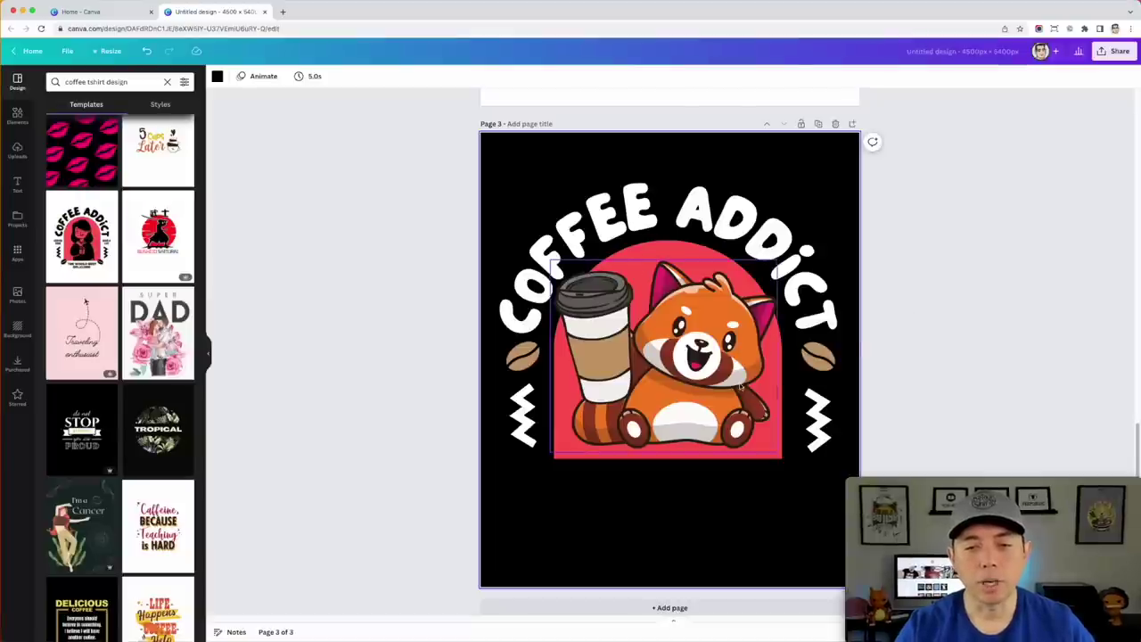
scroll(762, 357, up, 8)
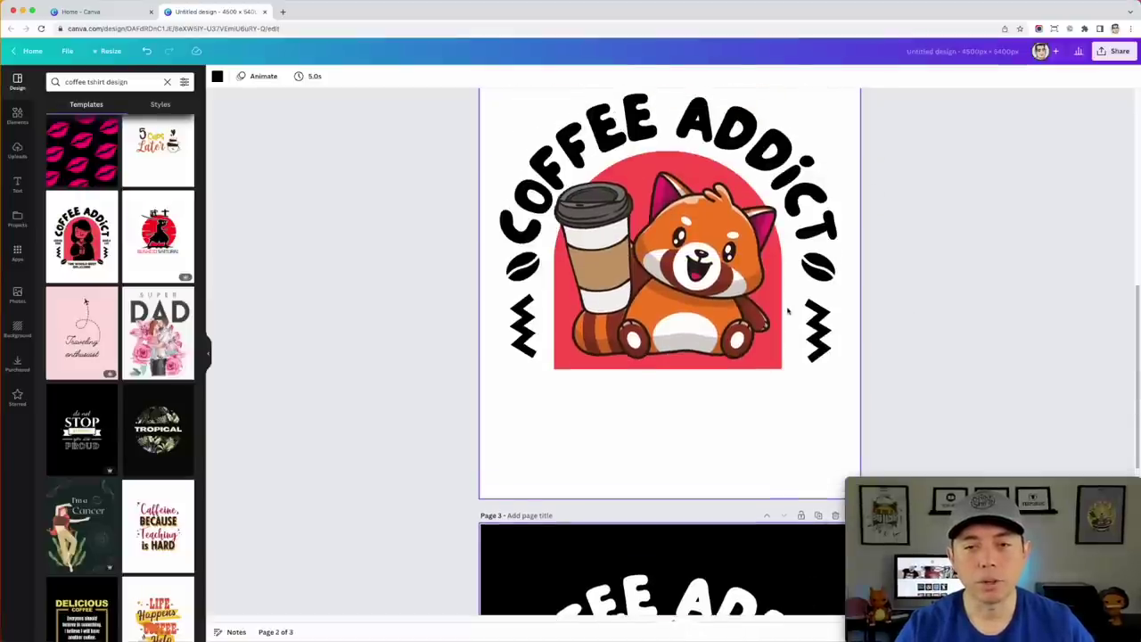
click(771, 378)
drag(668, 393, 669, 375)
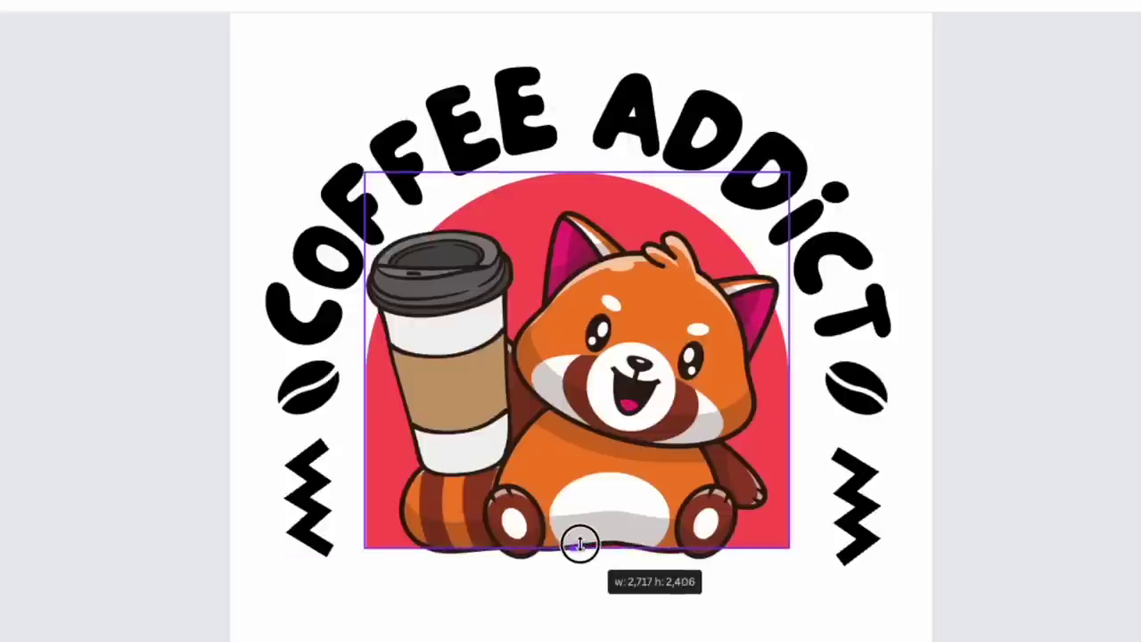
drag(579, 545, 580, 541)
click(1053, 319)
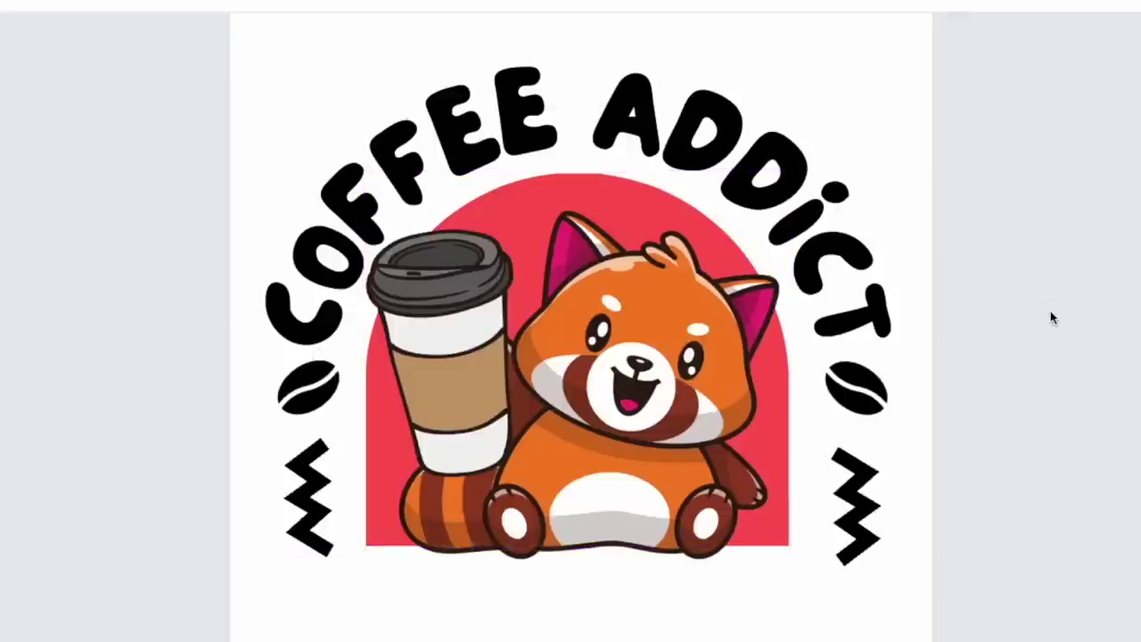
drag(870, 504, 871, 494)
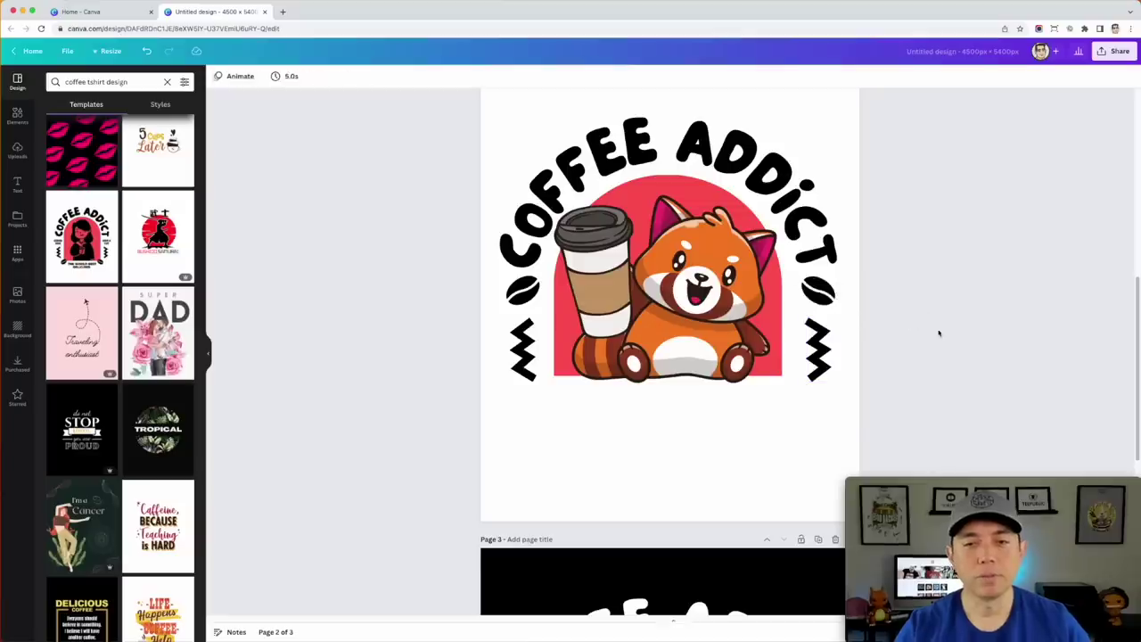
Step: Download only page 2 of the design as a PNG with a transparent background
scroll(936, 321, up, 1)
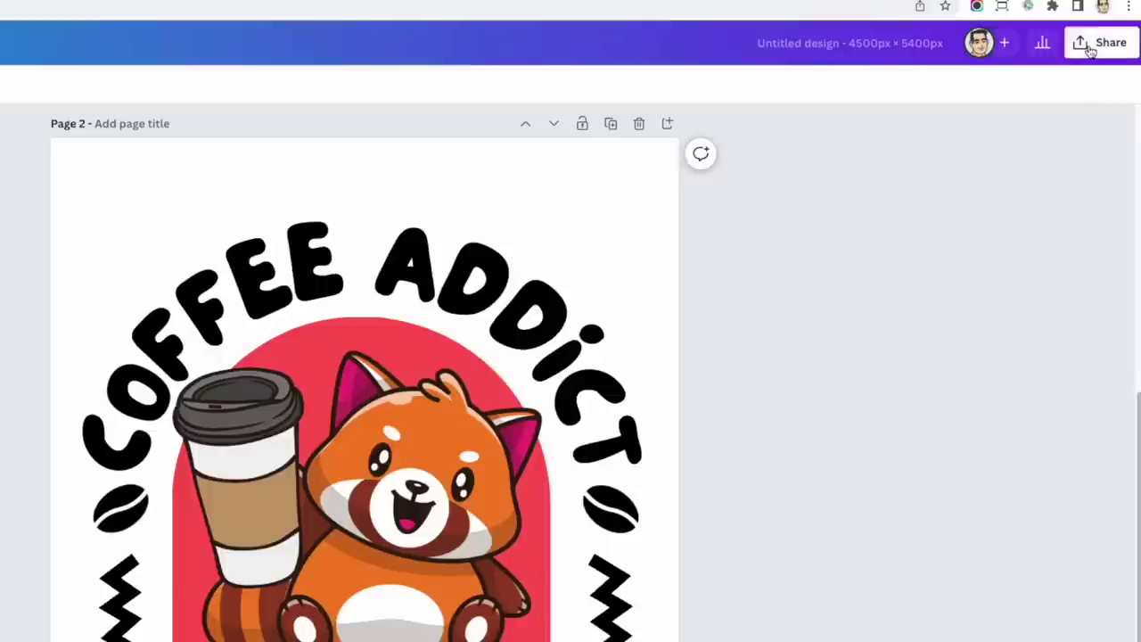
click(1090, 49)
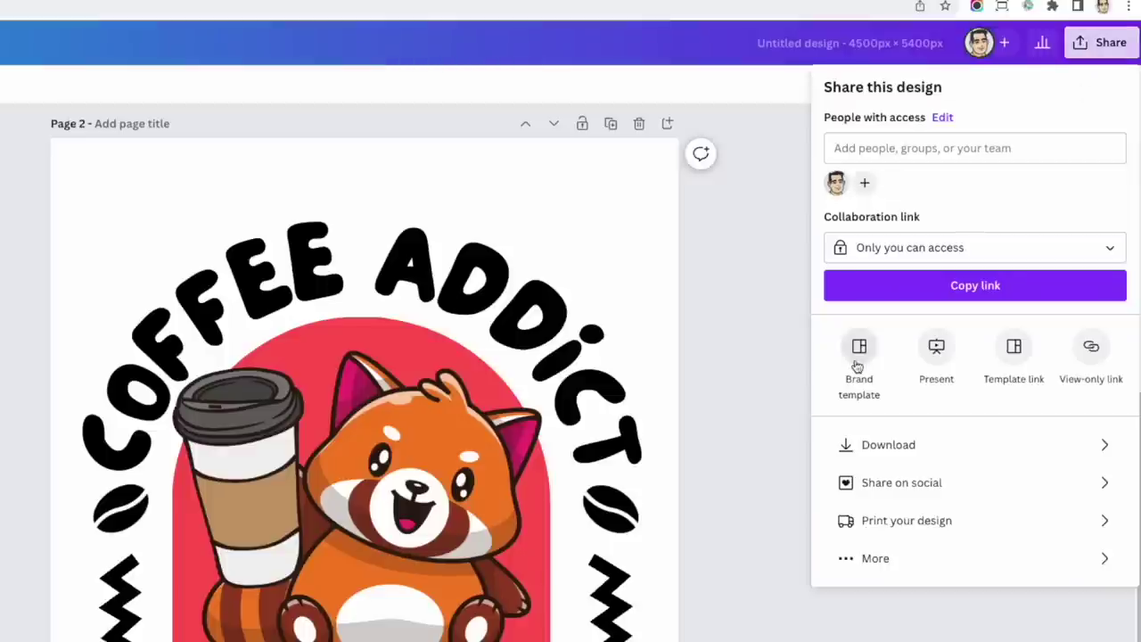
click(885, 454)
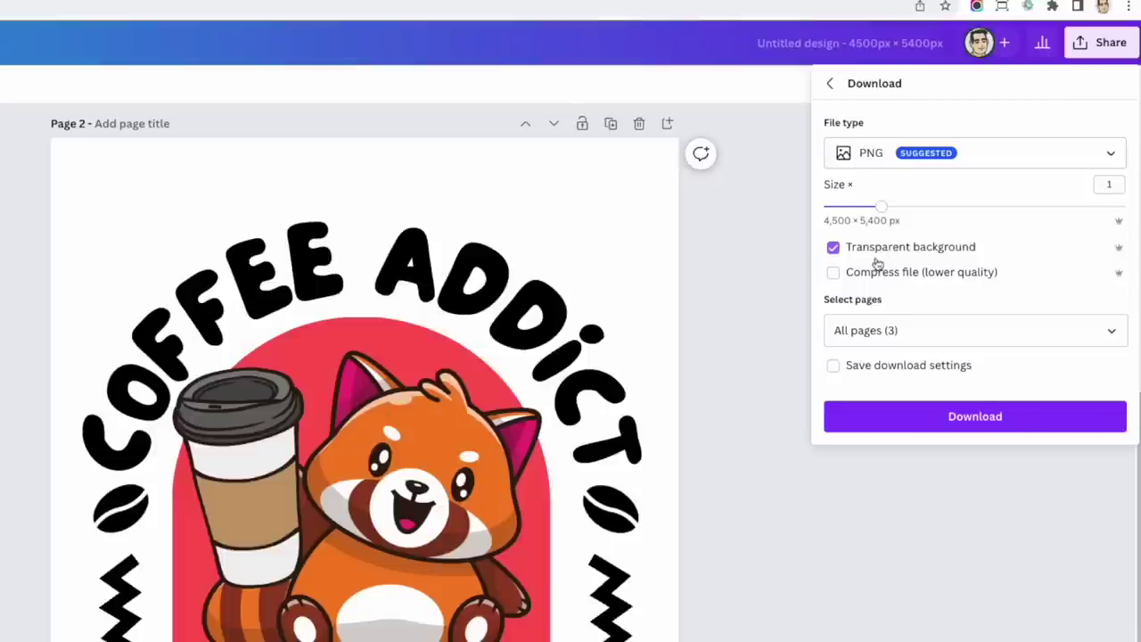
click(927, 426)
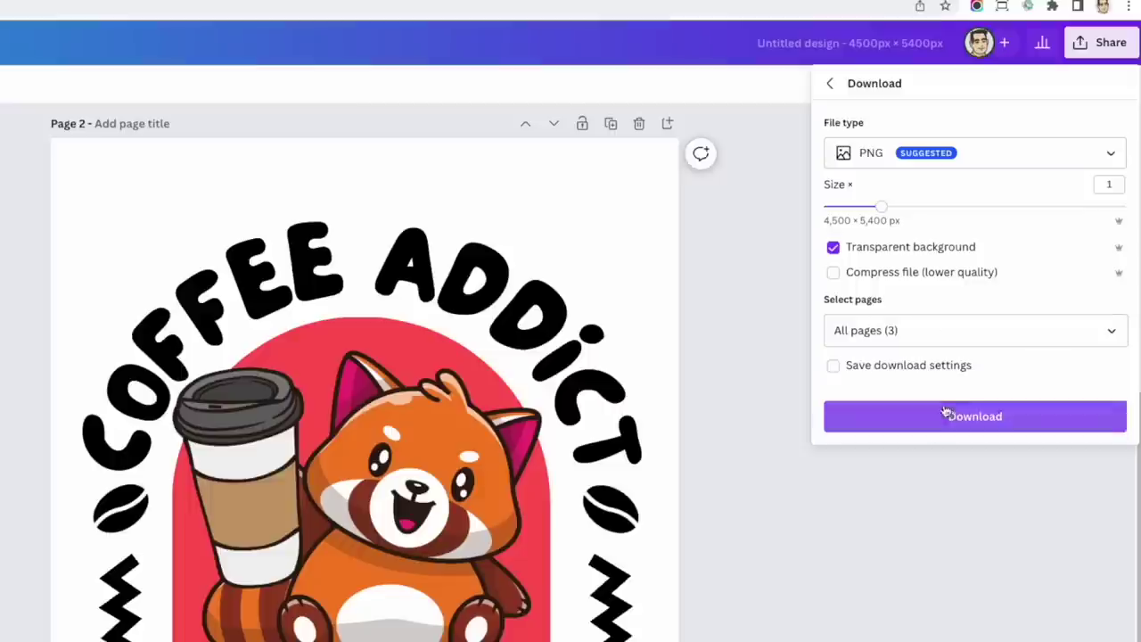
click(1017, 332)
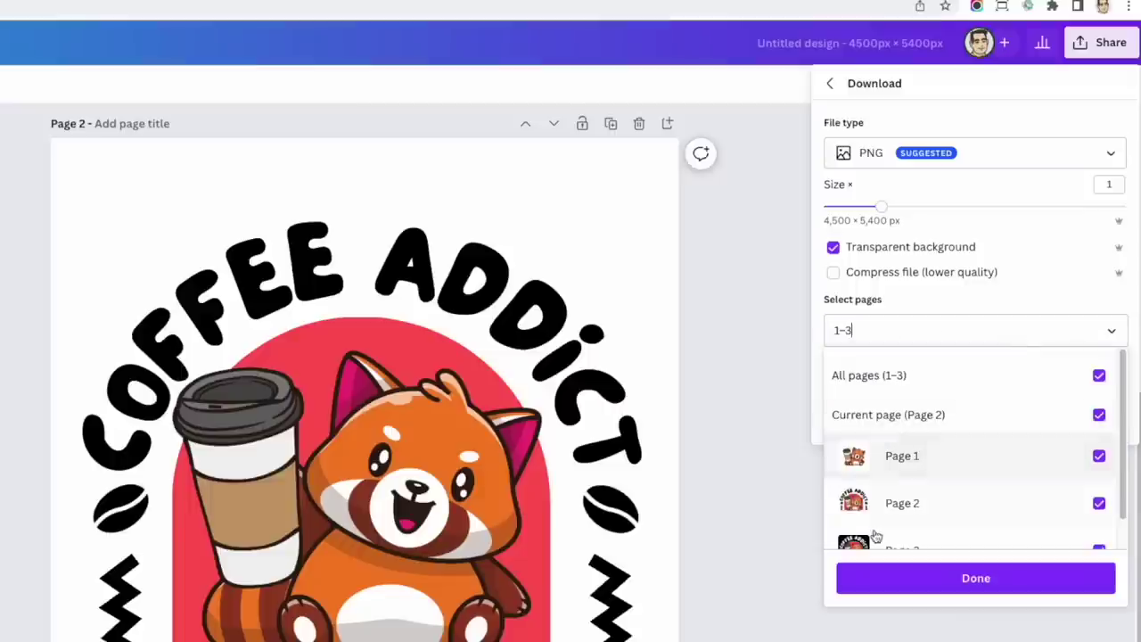
click(1100, 375)
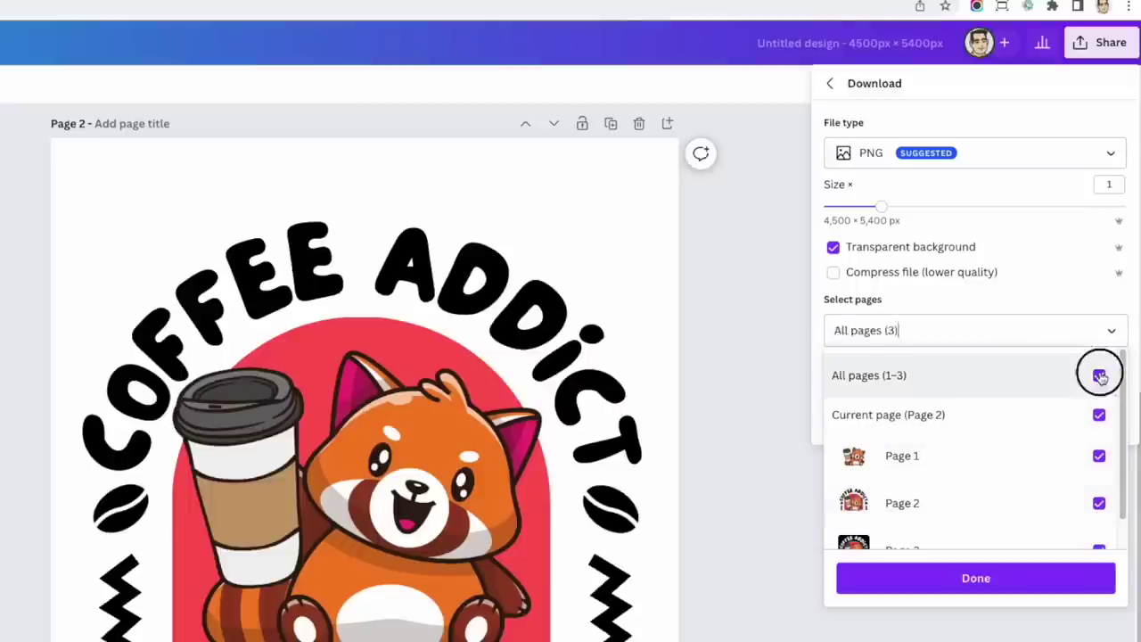
click(1098, 504)
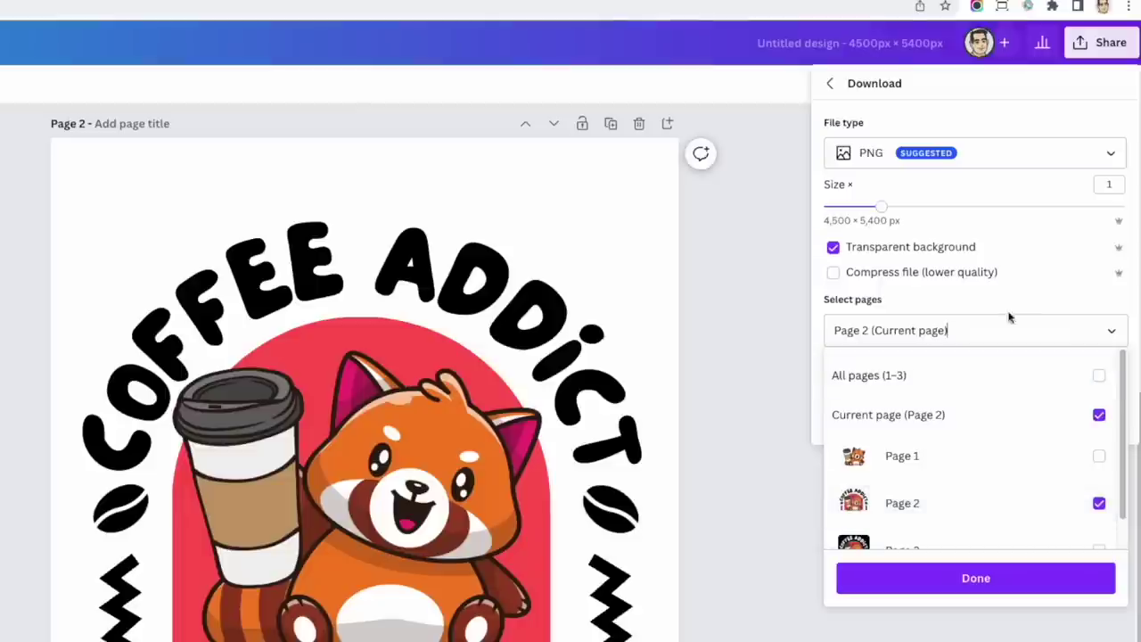
scroll(972, 512, down, 1)
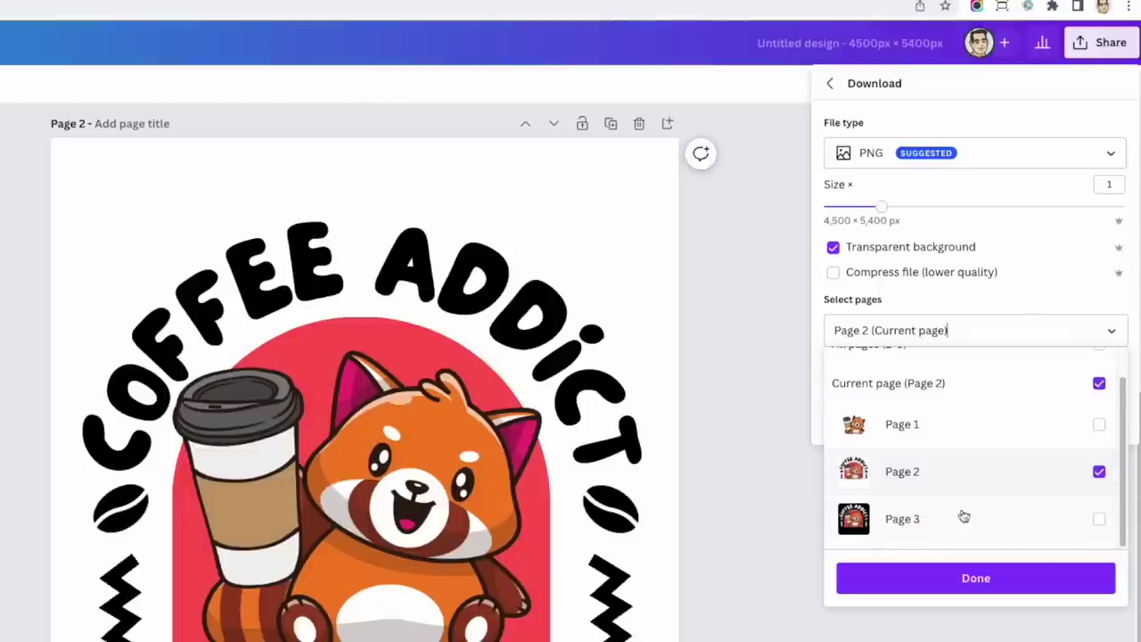
click(1016, 299)
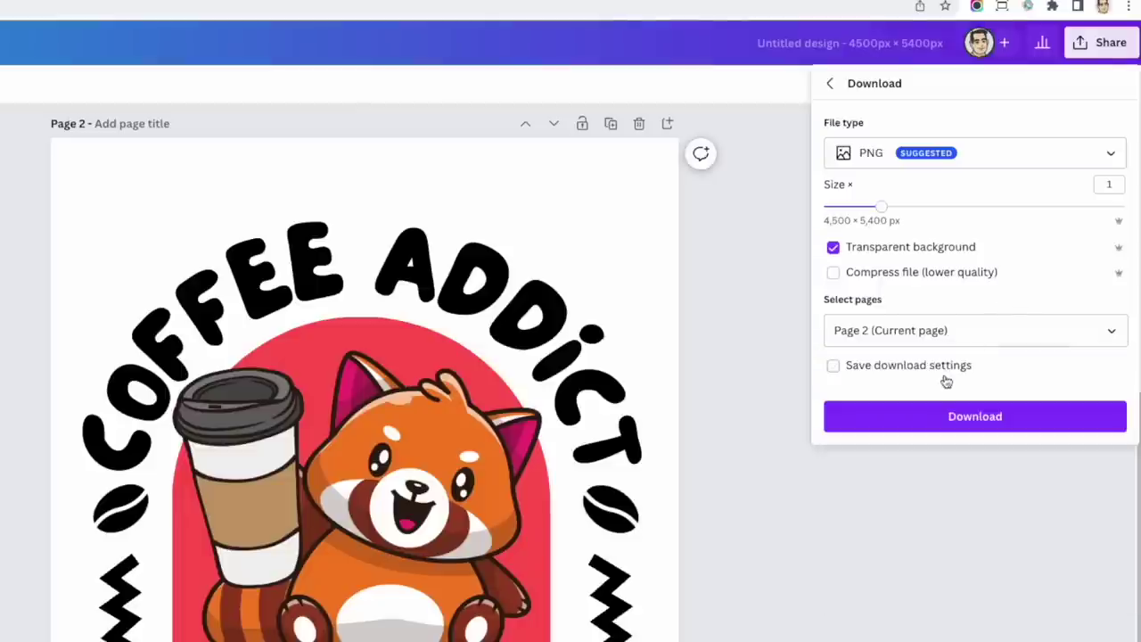
click(877, 416)
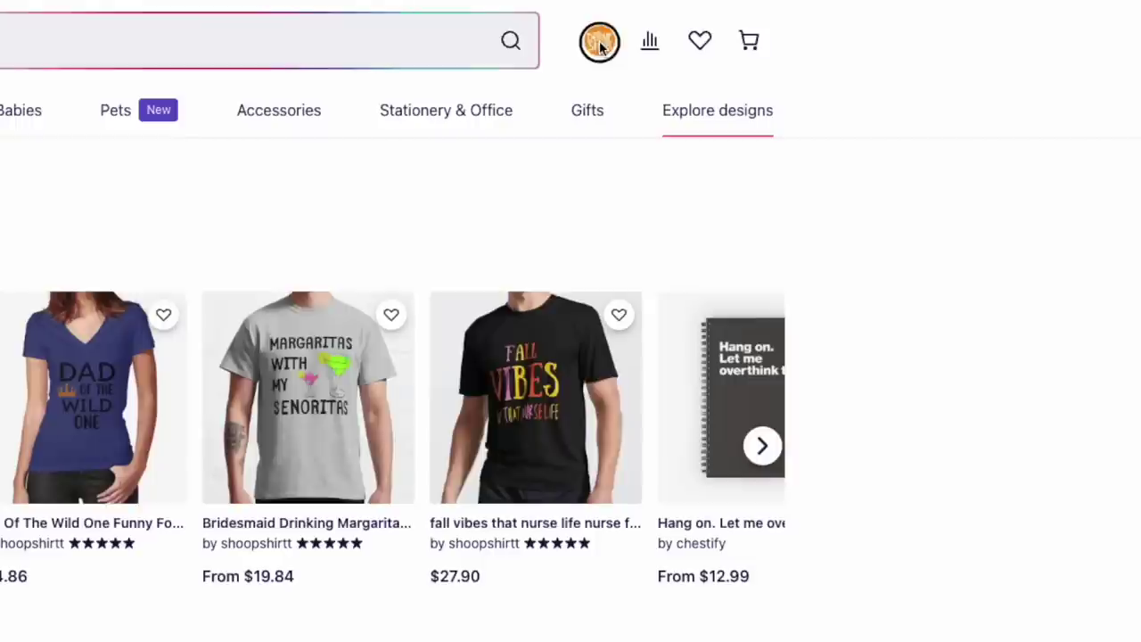
Step: Switch to Redbubble, start adding a new work and upload the light-background Coffee Addict PNG
click(601, 43)
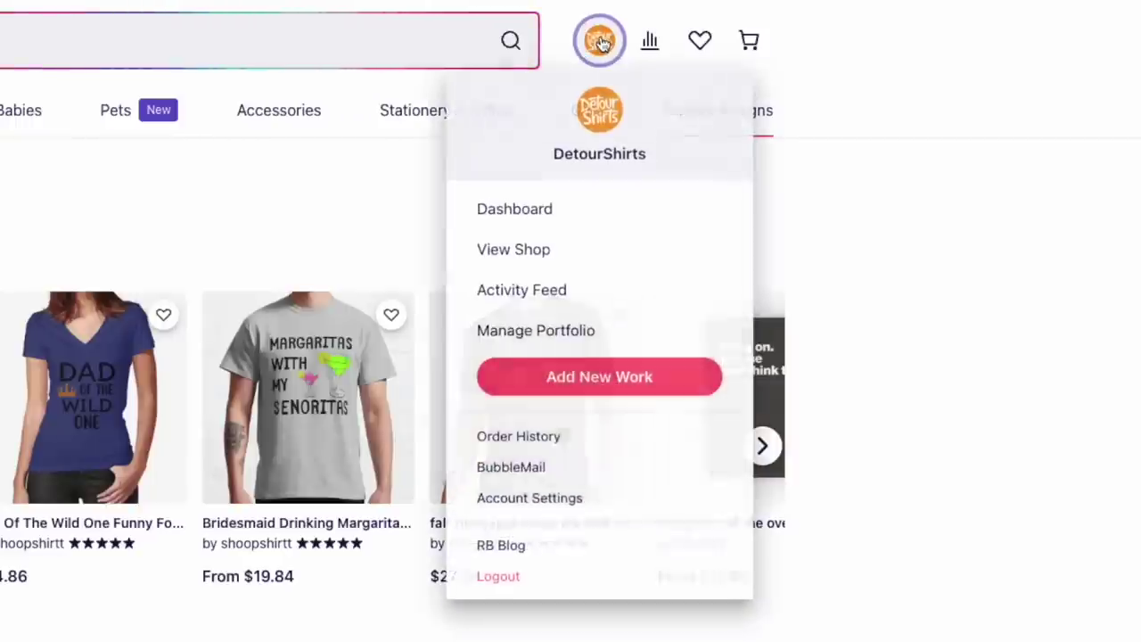
click(569, 381)
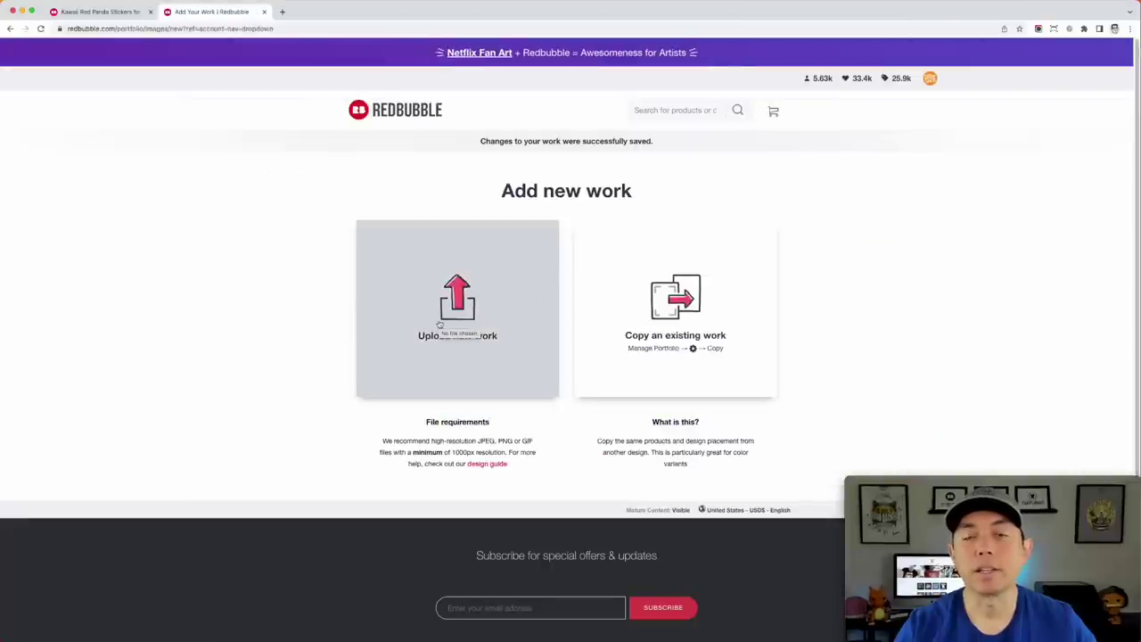
click(438, 324)
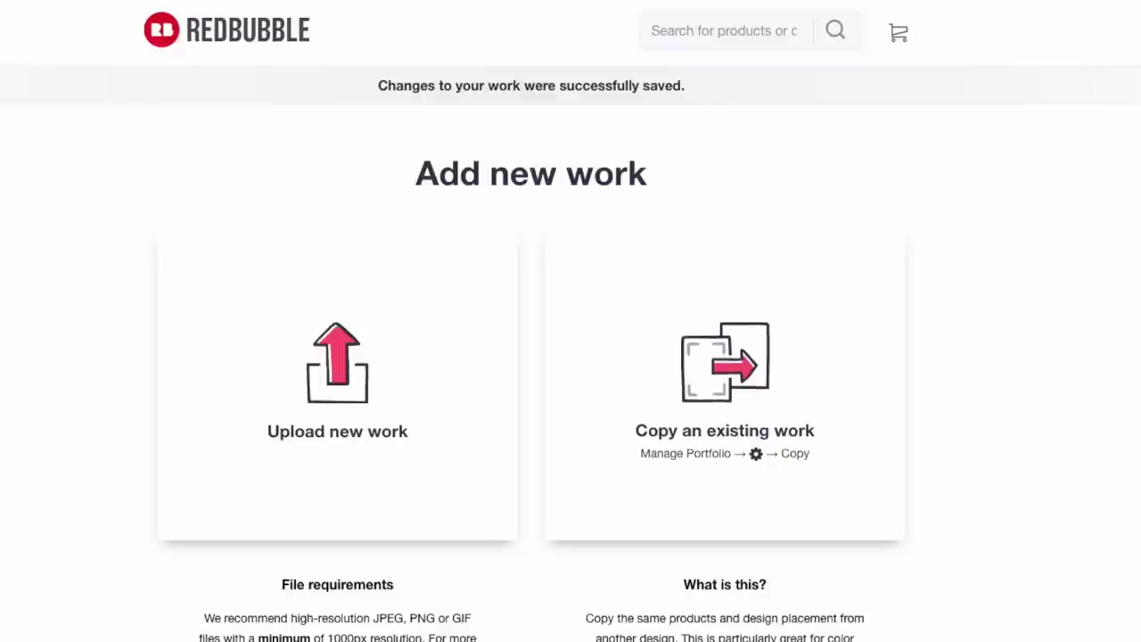
drag(713, 233, 319, 333)
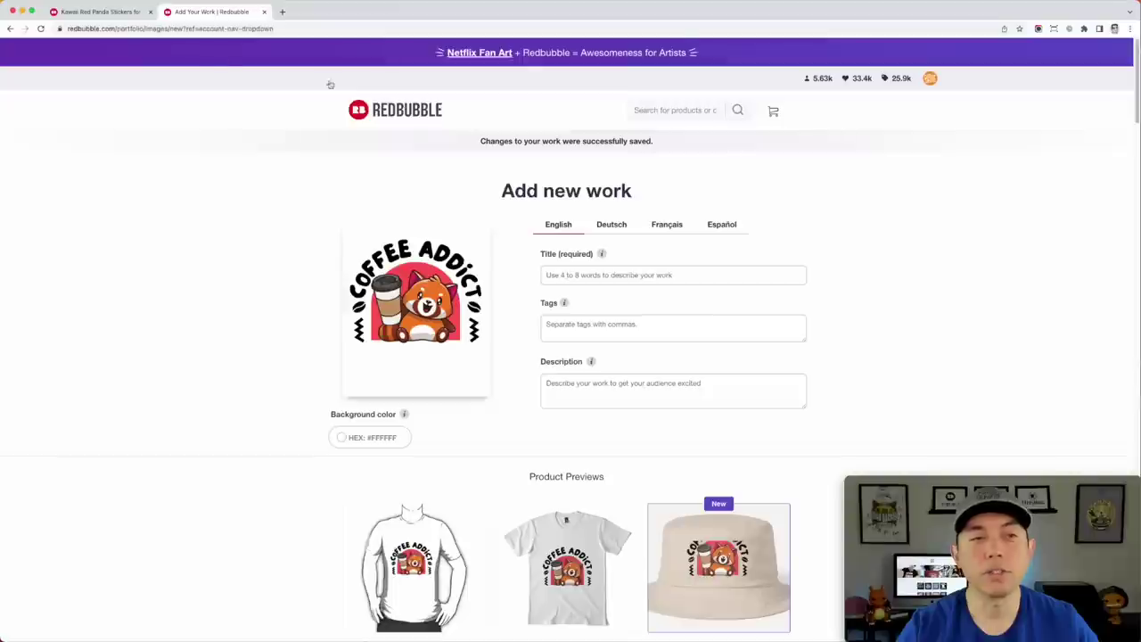
Step: Check the kawaii red panda search results for keywords and title the work "Kawaii Red Panda Coffee Addict Cute and Cuddly Redpanda Art"
click(105, 13)
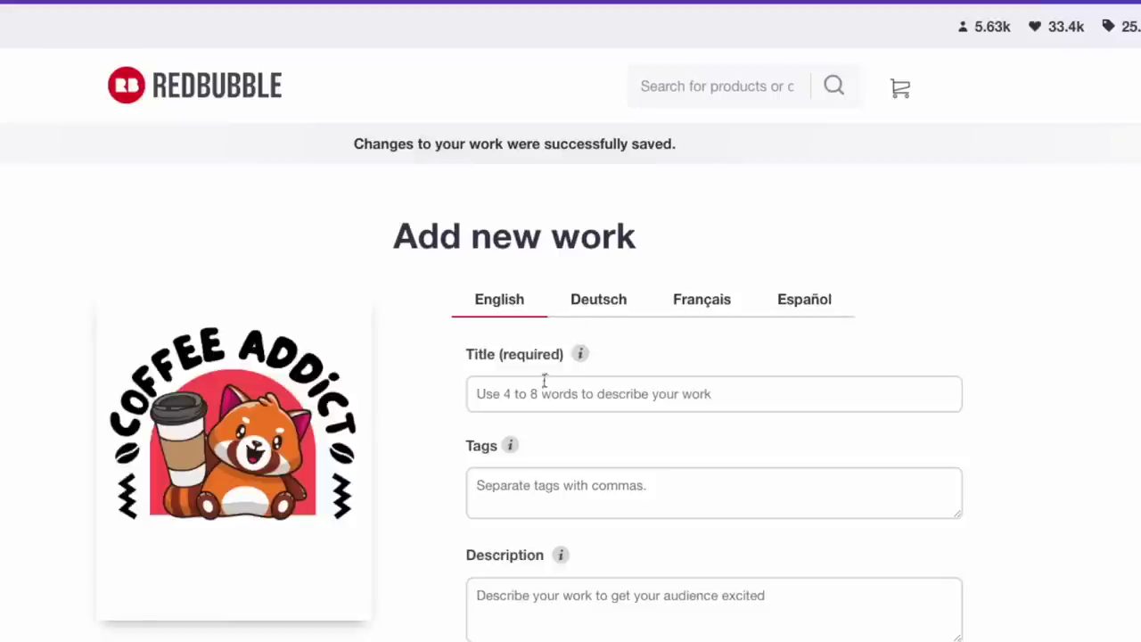
click(516, 398)
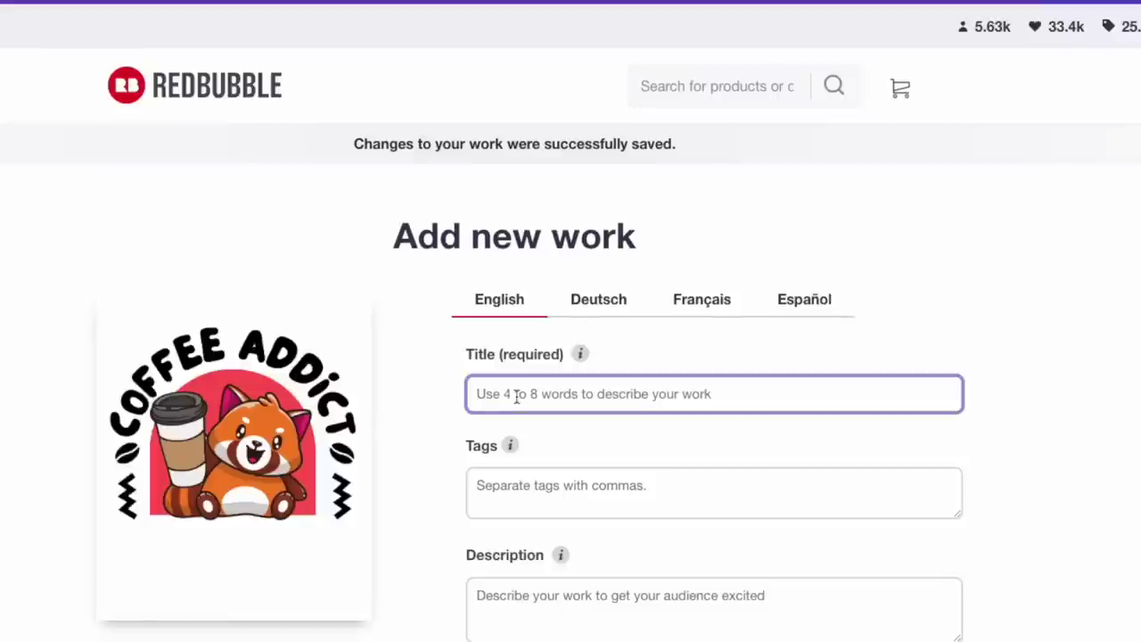
text(K)
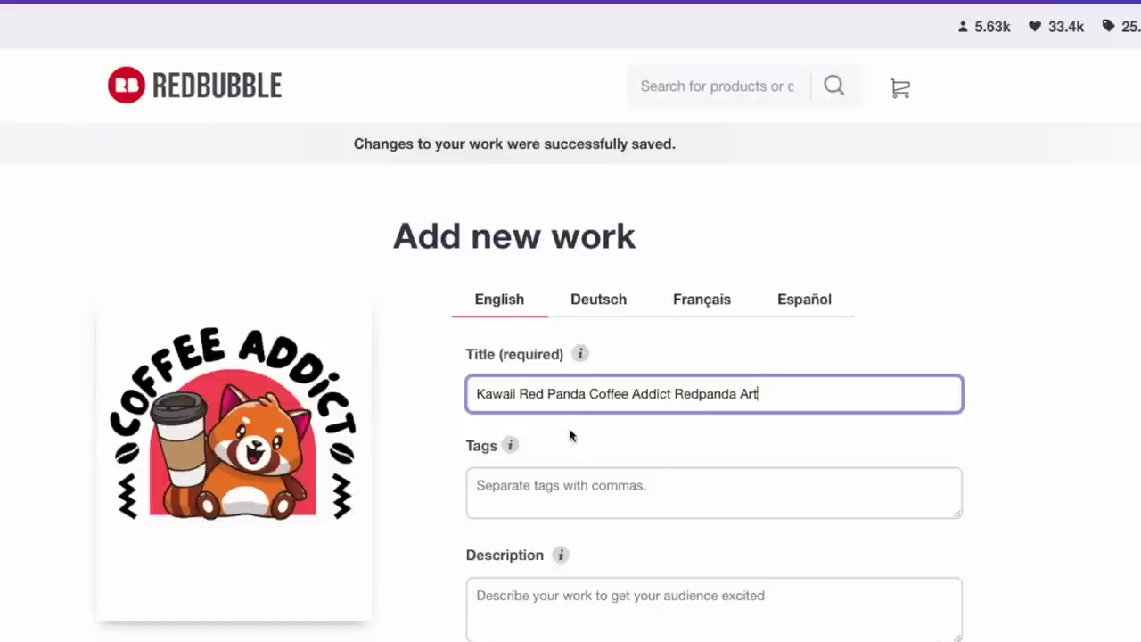
text(Cute and Cuddly)
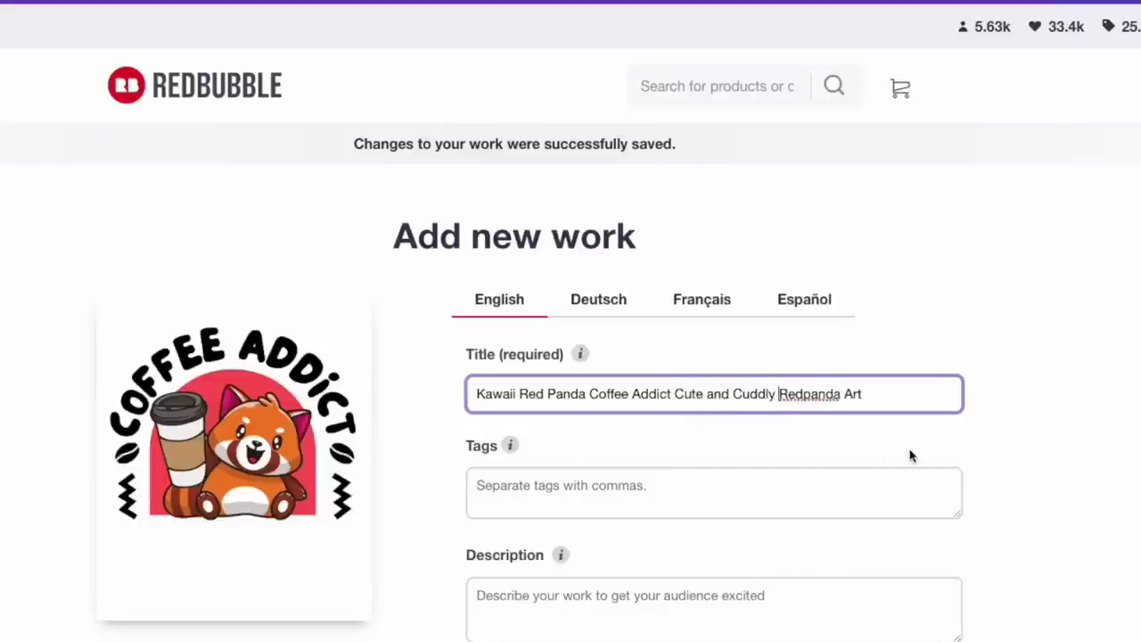
Step: Search stickers for "red panda" to find related terms and enter the tags Cute Red Panda, Kawaii Red Panda, Red Panda Art and Funny Panda
click(533, 479)
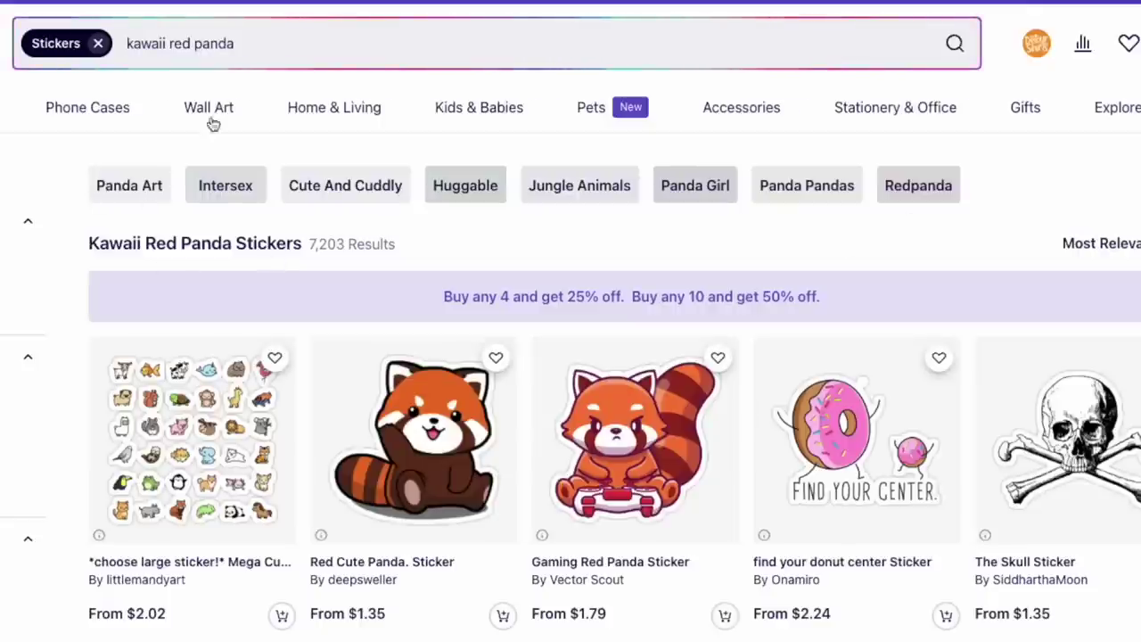
drag(167, 44, 136, 42)
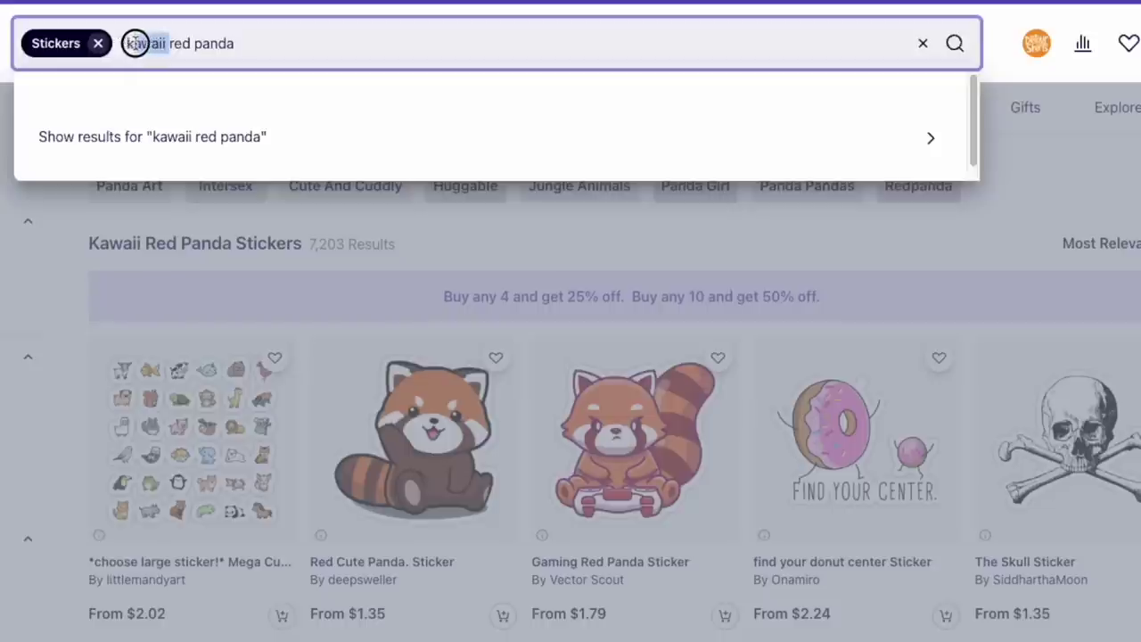
key(BackSpace)
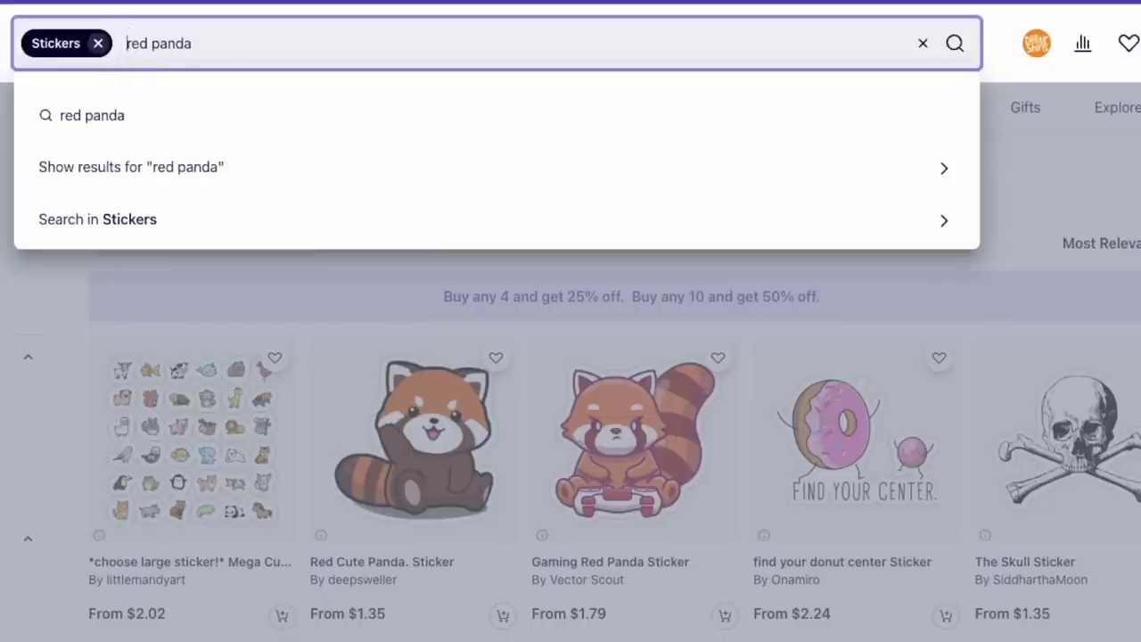
click(120, 114)
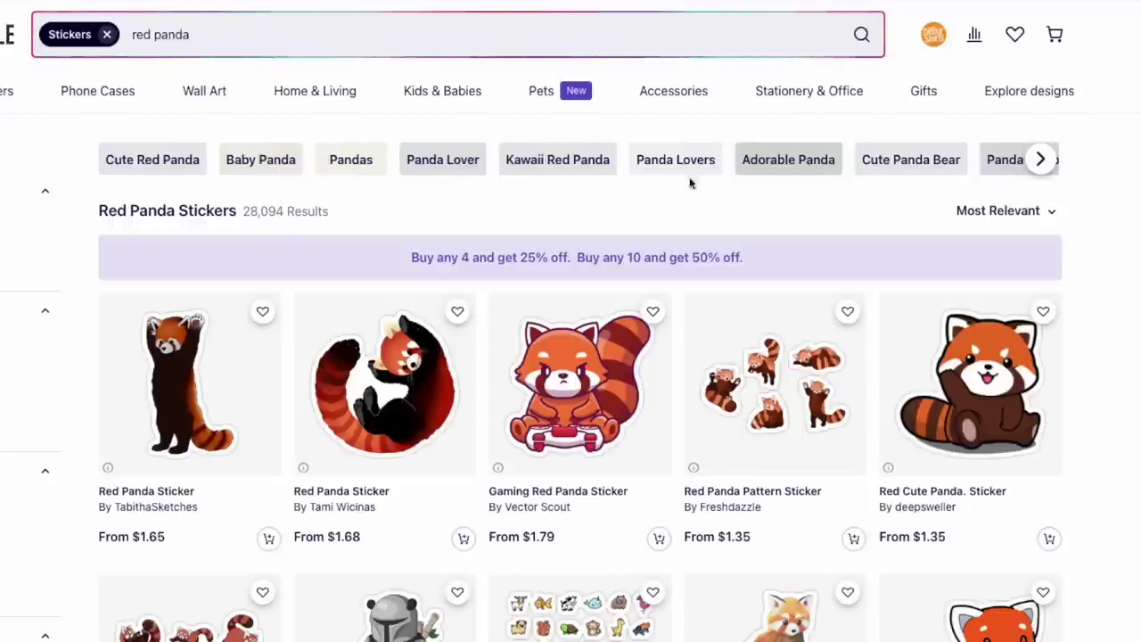
click(166, 3)
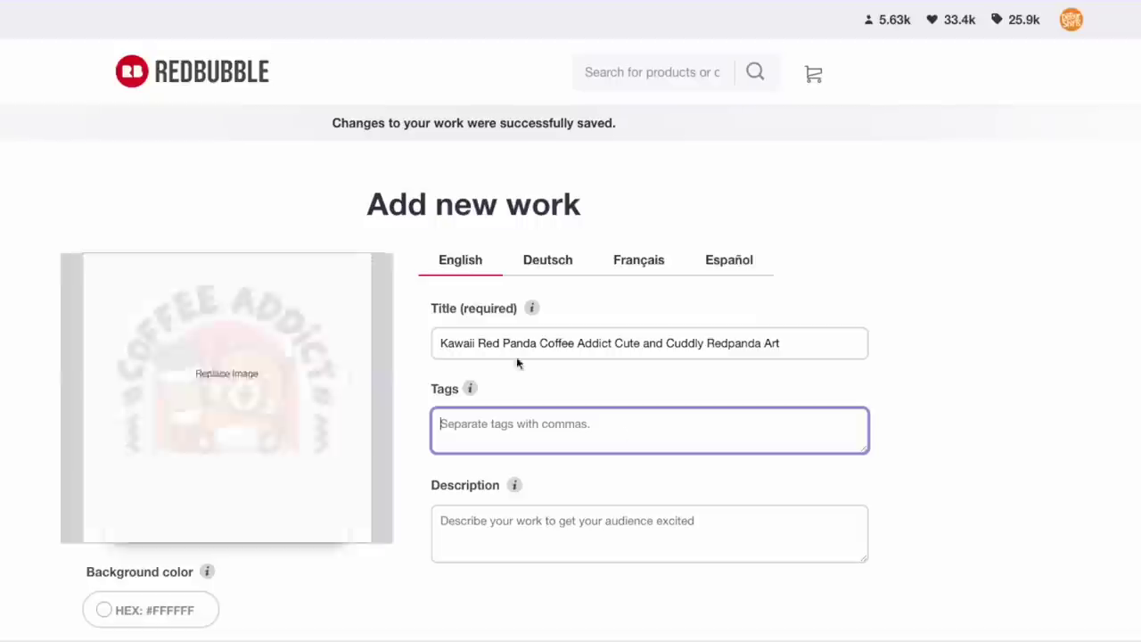
text(Cu)
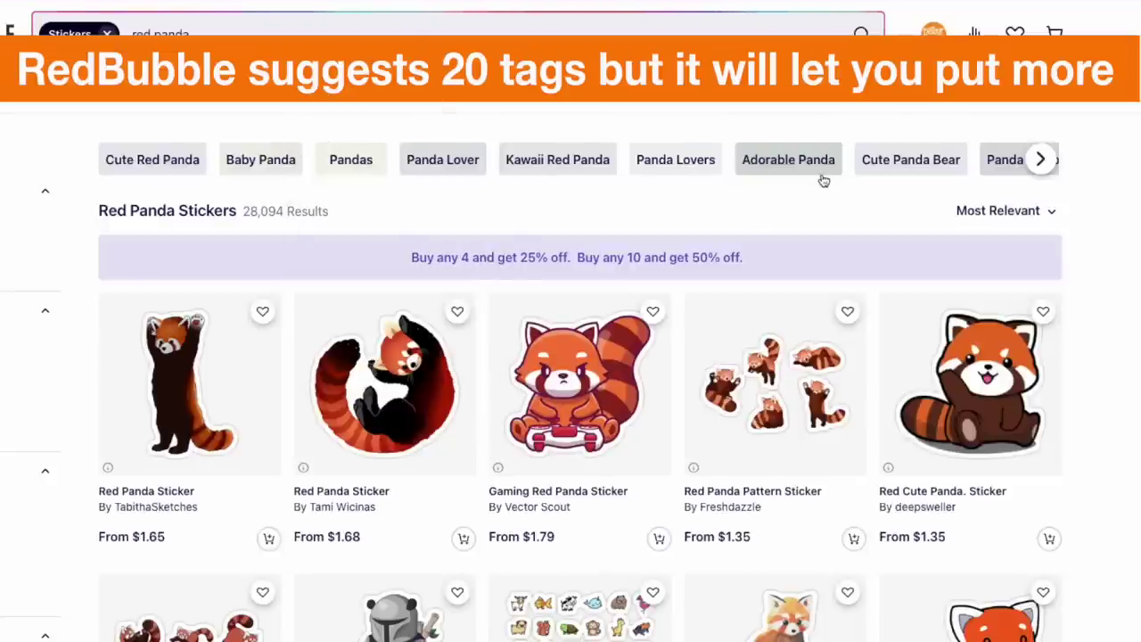
click(1042, 161)
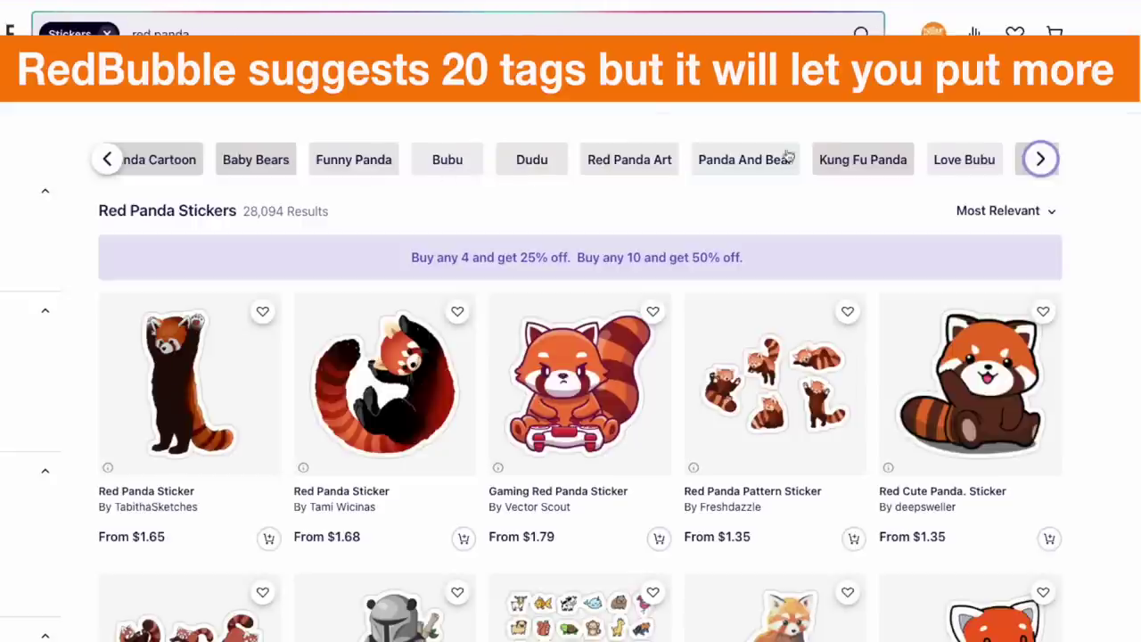
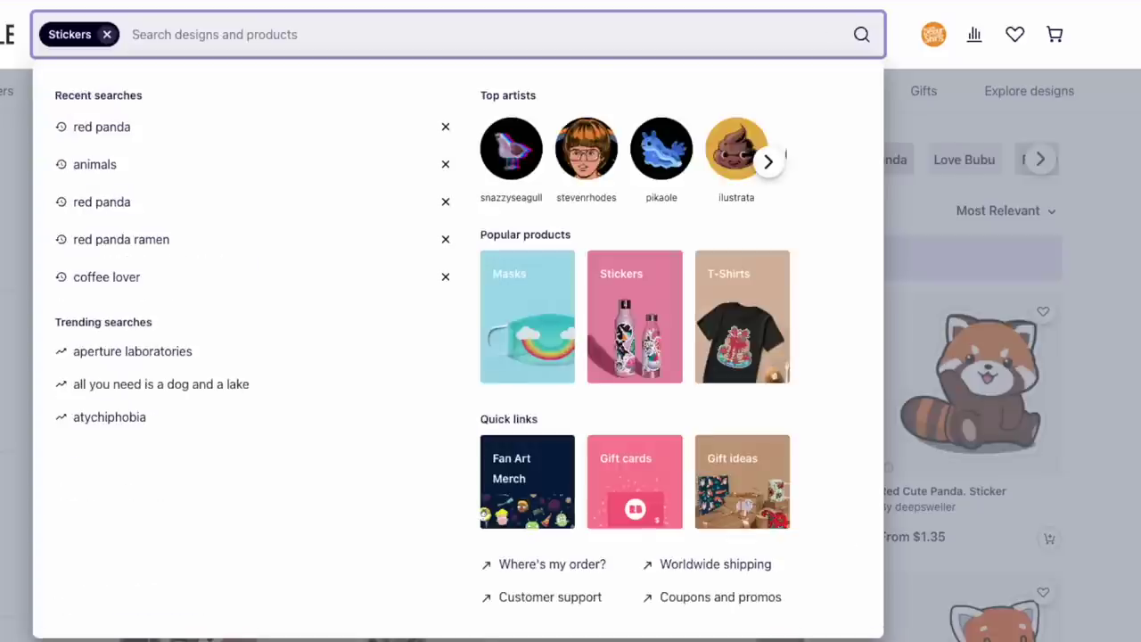
Step: Search stickers for "coffee addict" and "coffee" to find related terms, and add the tags Coffee Addict and Coffee Lover
text(e Addict)
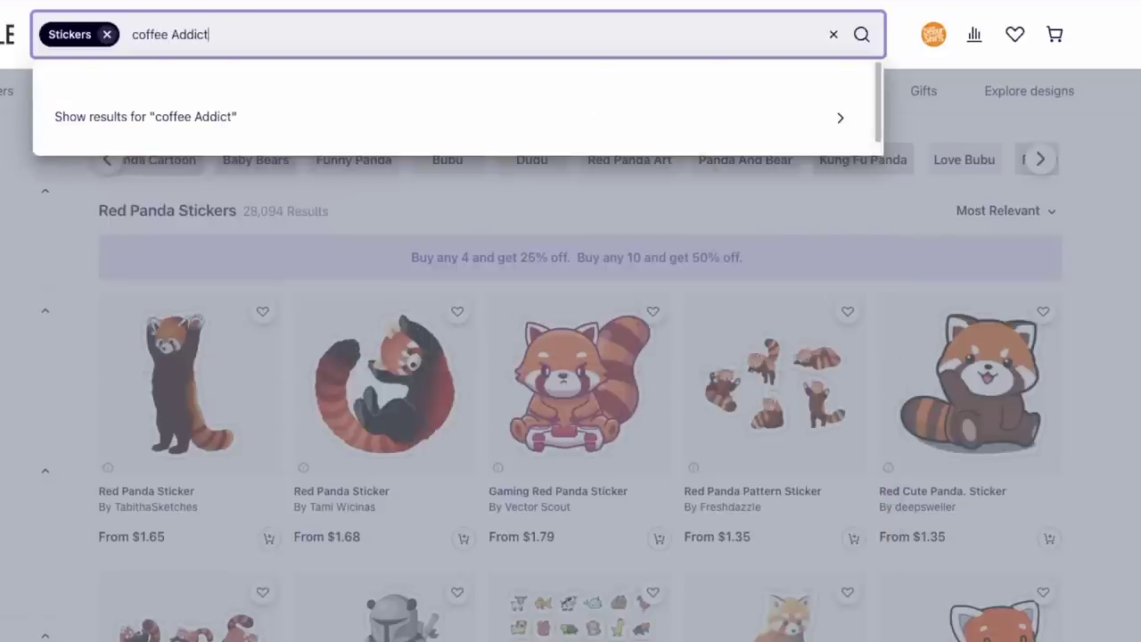
key(Return)
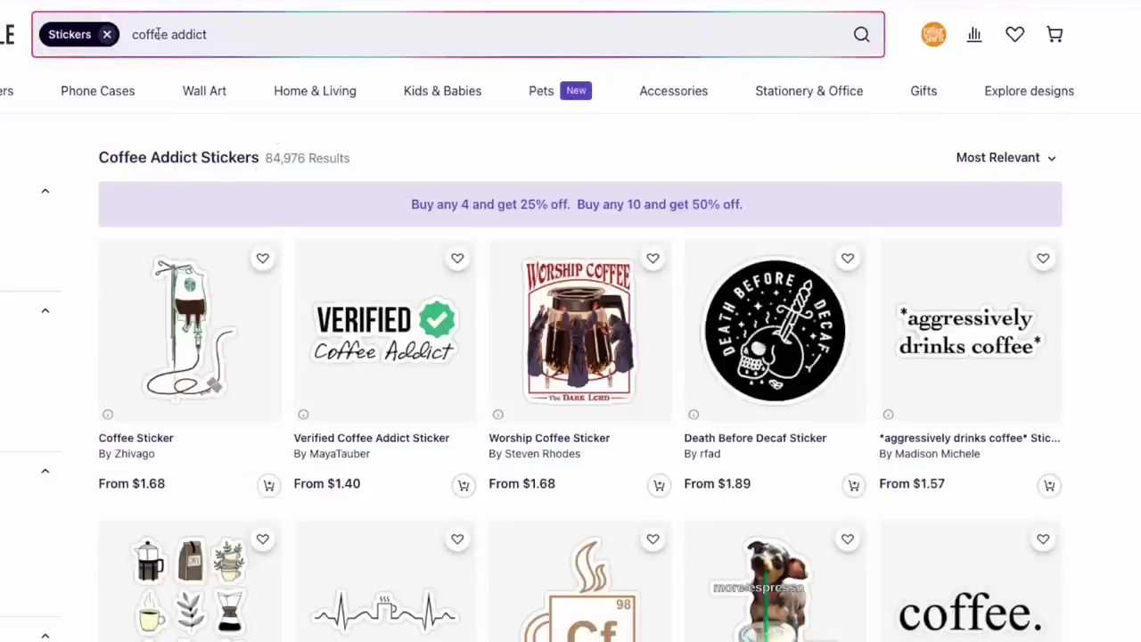
drag(170, 34, 248, 36)
key(BackSpace)
key(Return)
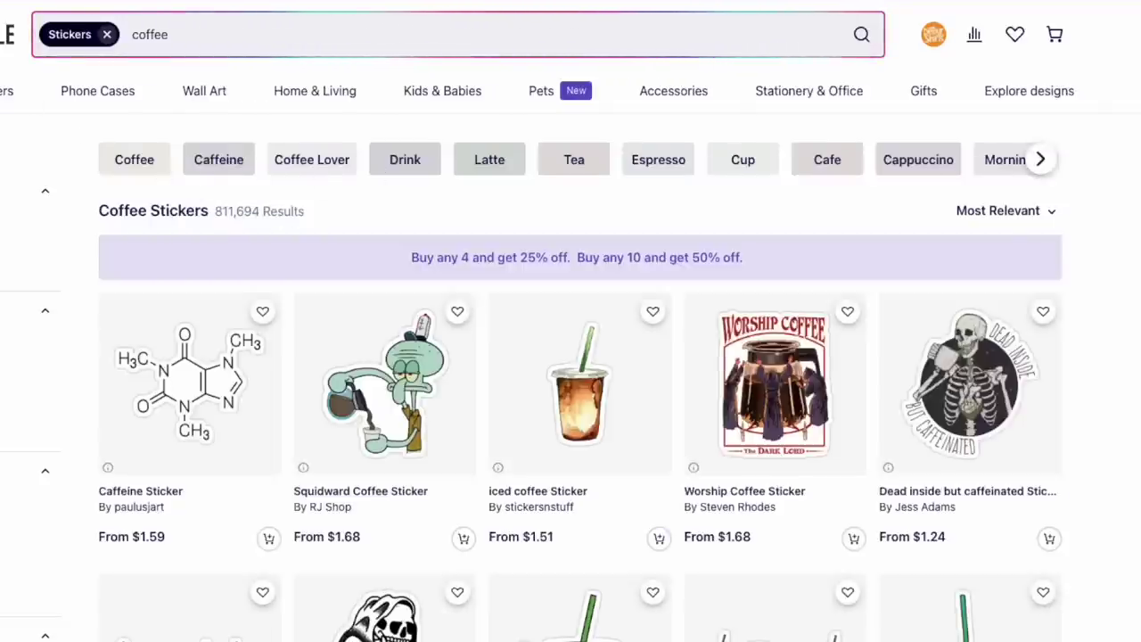
mouse_move(314, 90)
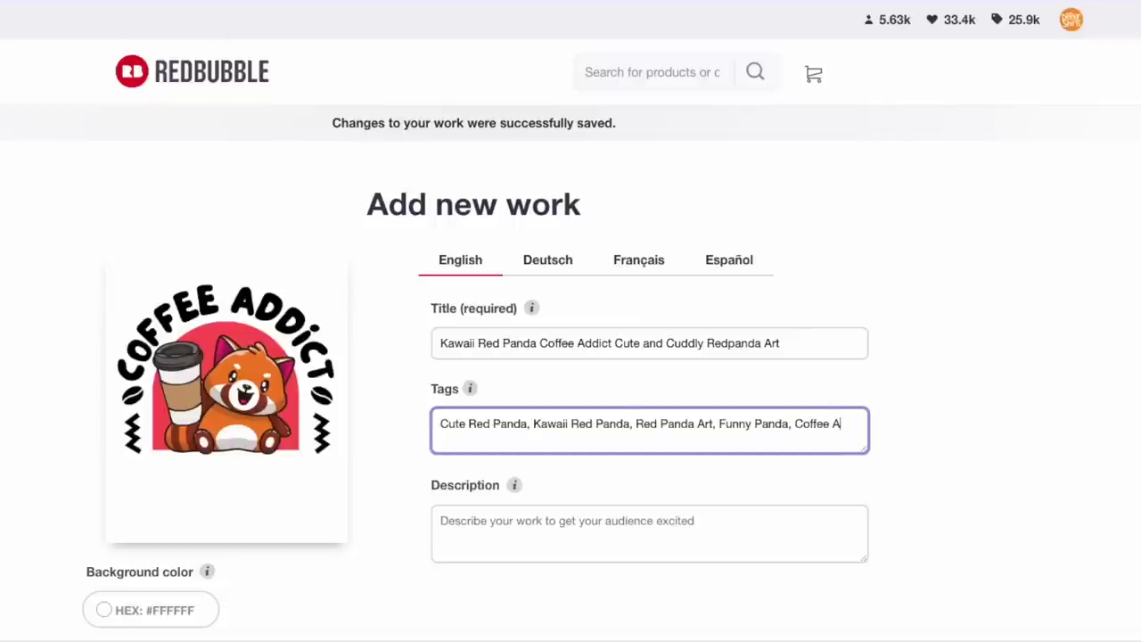
text(ct, Coffee Lover)
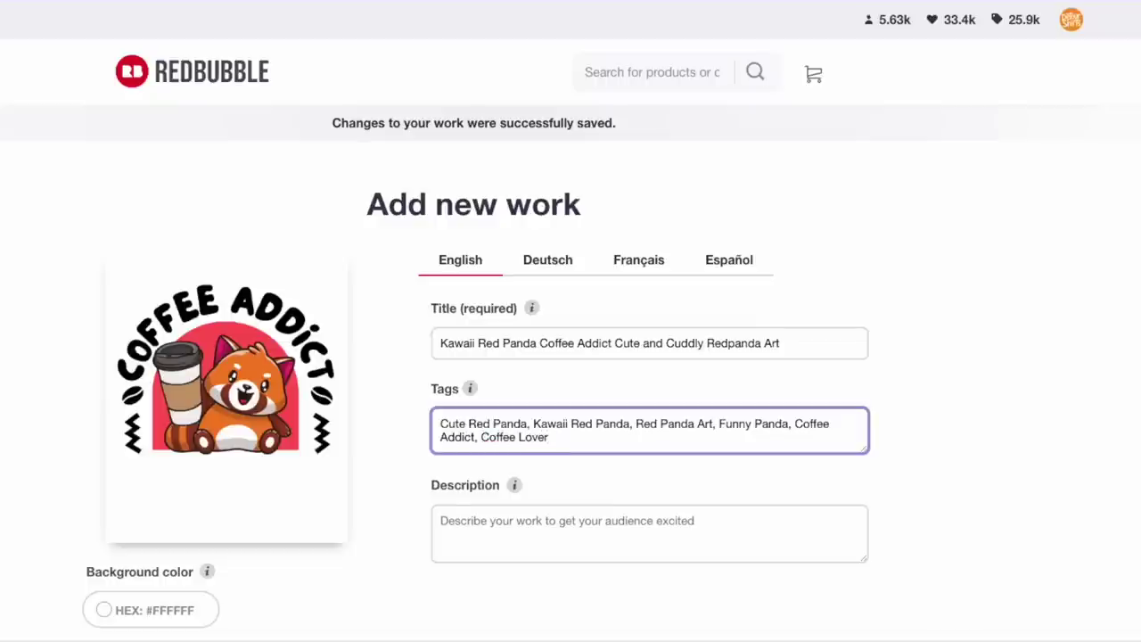
Step: Begin the description with "This is an illustration of a cute Kawaii red panda drinking coffee."
click(492, 532)
mouse_move(329, 401)
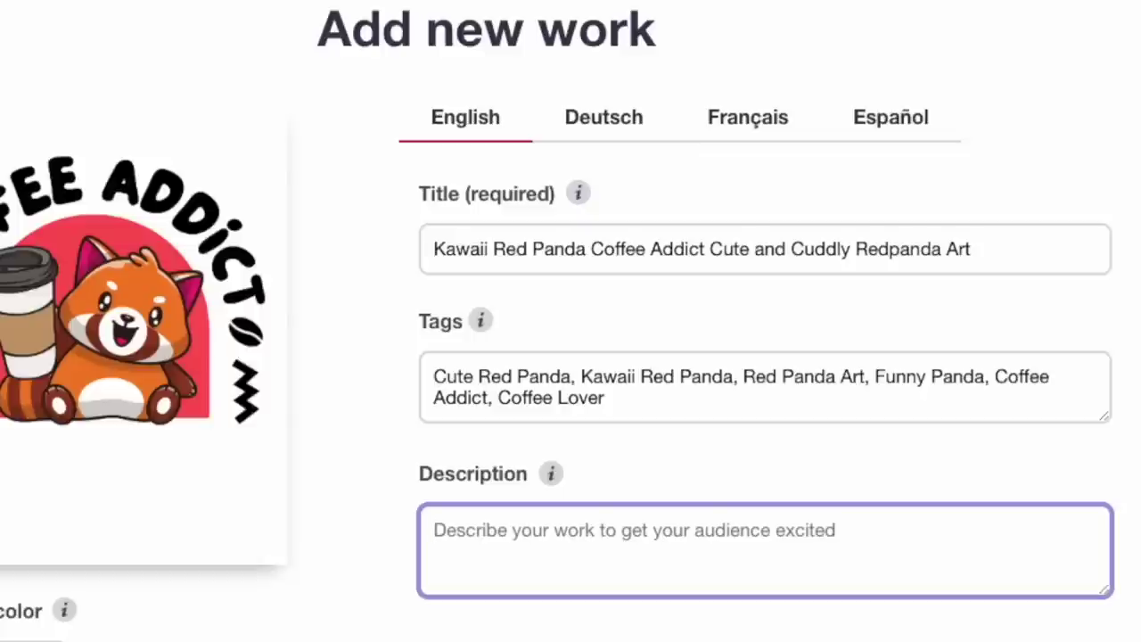
text(This is a red pa)
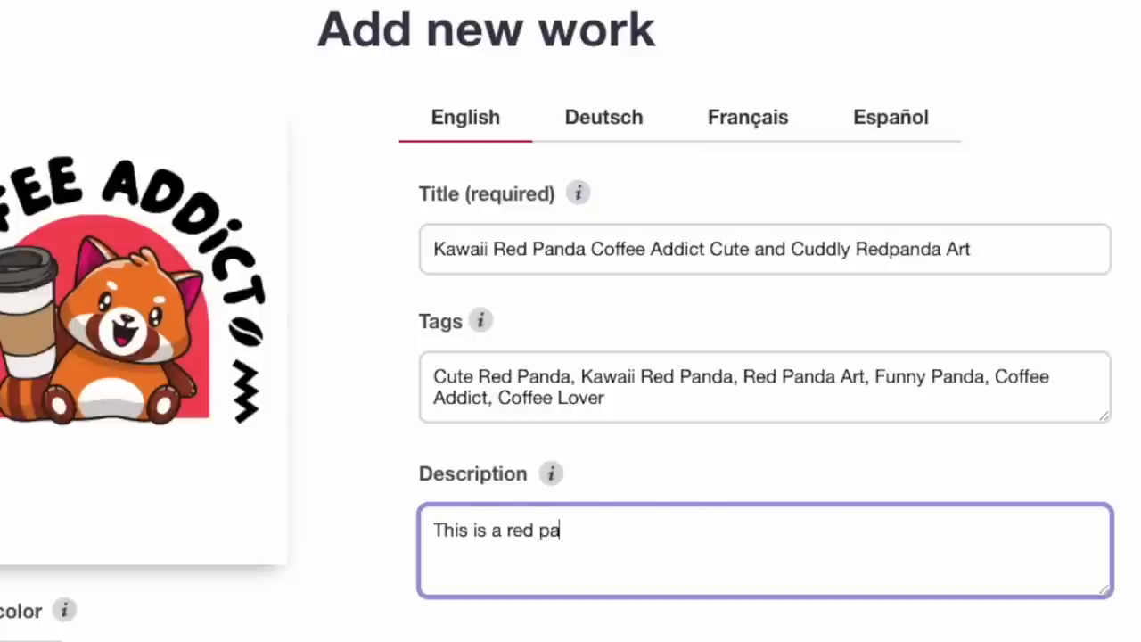
key(BackSpace)
key(BackSpace)
key(BackSpace)
key(BackSpace)
key(BackSpace)
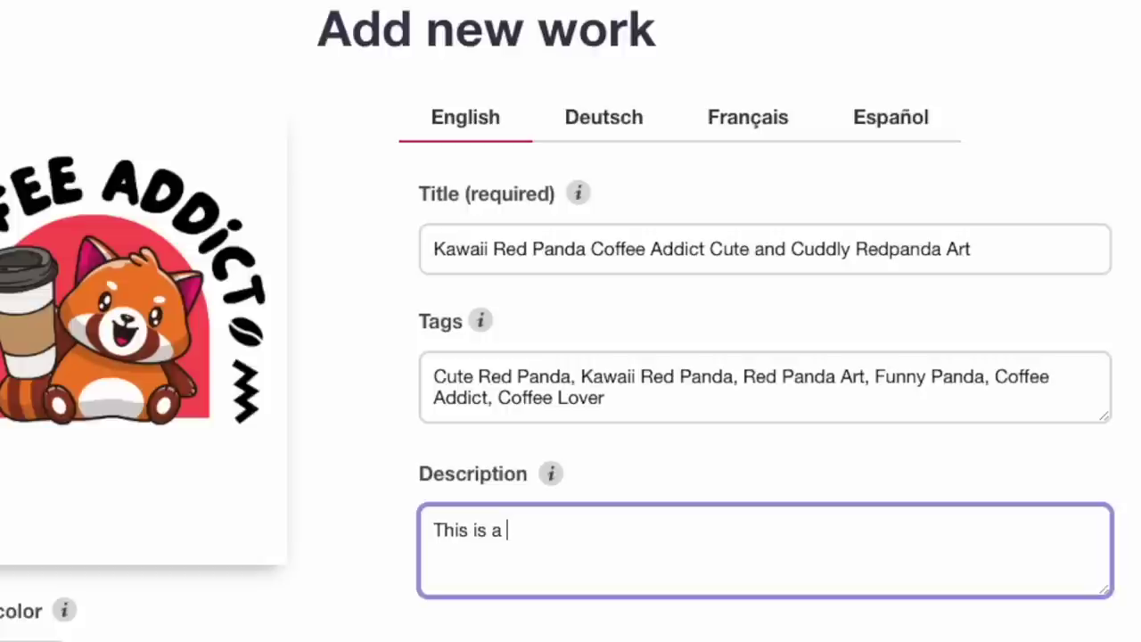
text(n illustration of a cute)
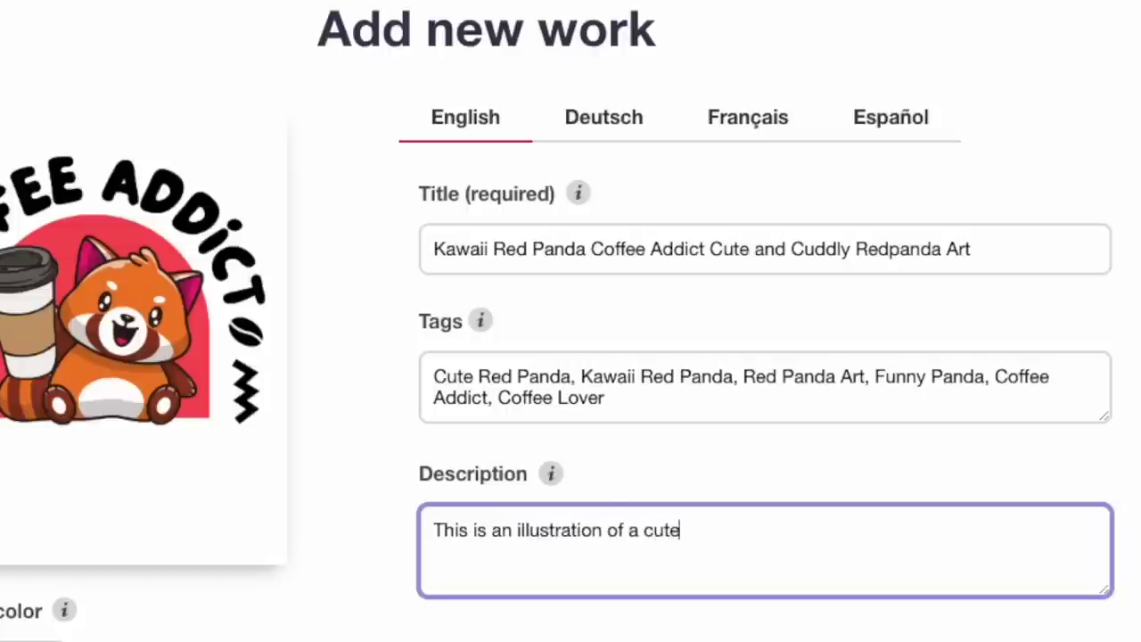
text( Kawaii red panda drinking coffee. Per)
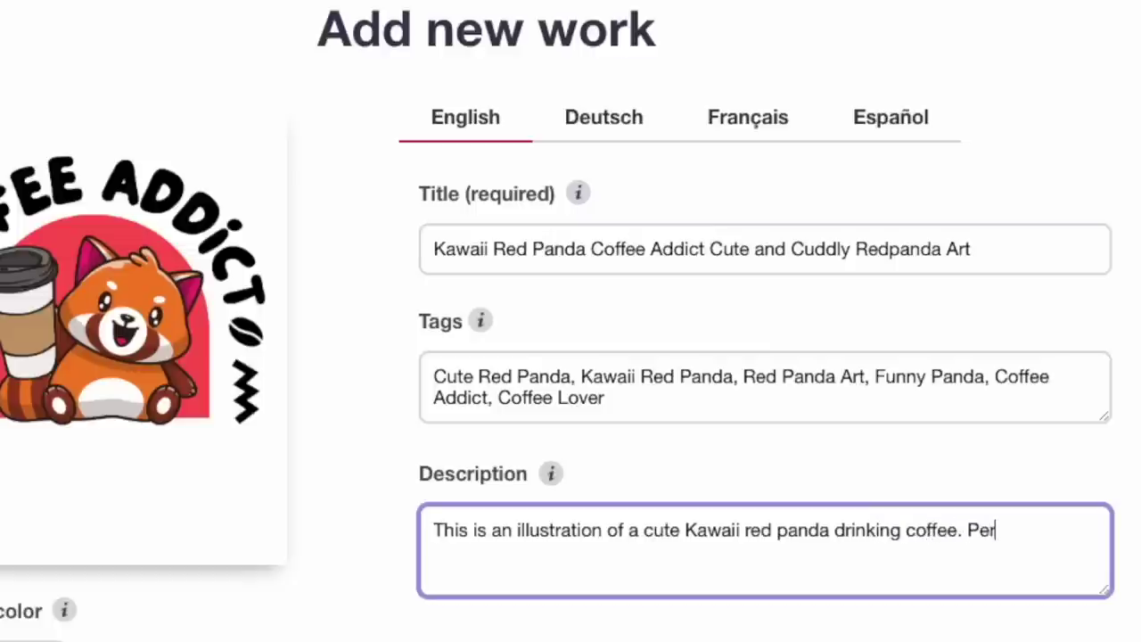
Step: Complete the description with "Perfect for that coffee addict that love cute and cuddly redpanda art."
text(fec t)
key(BackSpace)
key(BackSpace)
key(BackSpace)
text(t fot tthat cof)
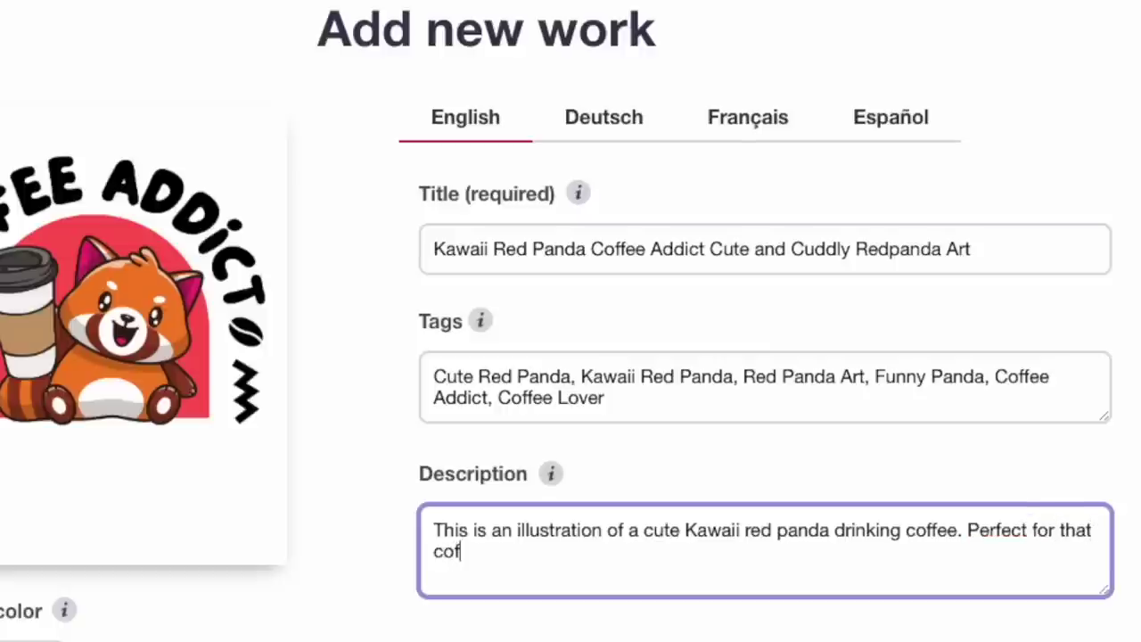
text(fee addict that lov)
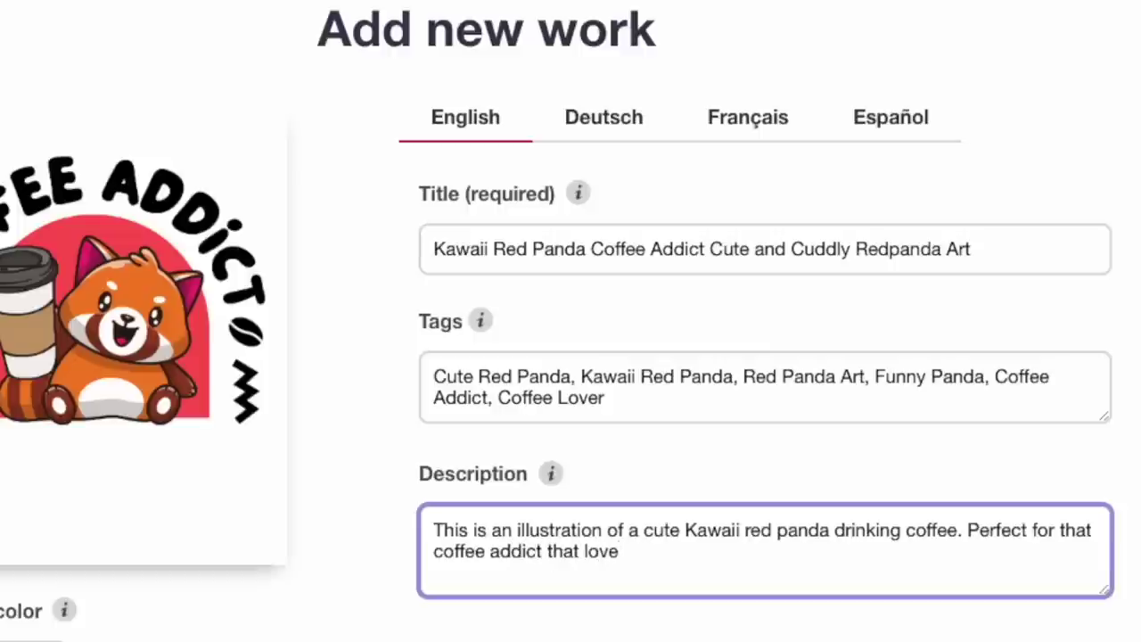
text(e cute and cuddly)
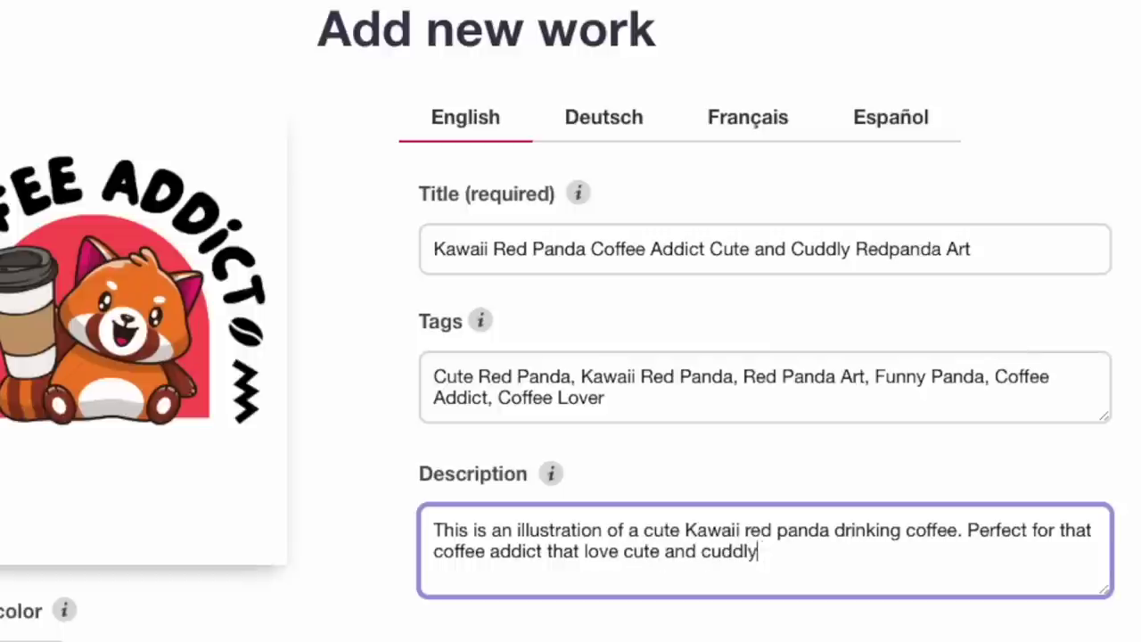
text( redpanda art.)
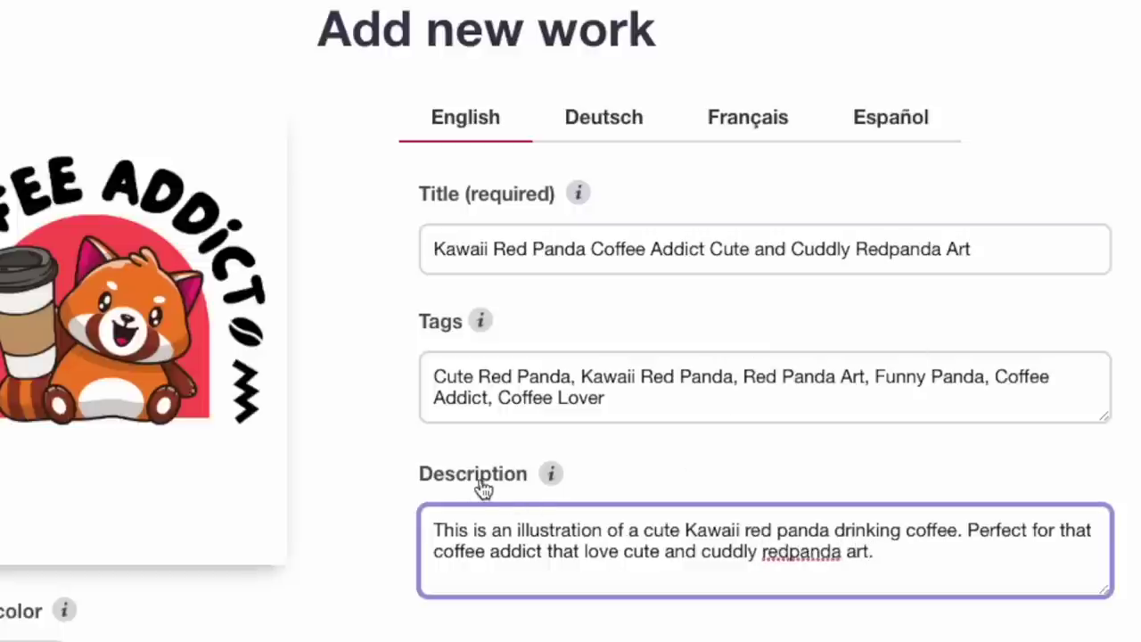
Step: For Standard Print Clothing, preview the Essential T-Shirt in black, set its color back to white and move the design slightly higher on the chest
mouse_move(100, 248)
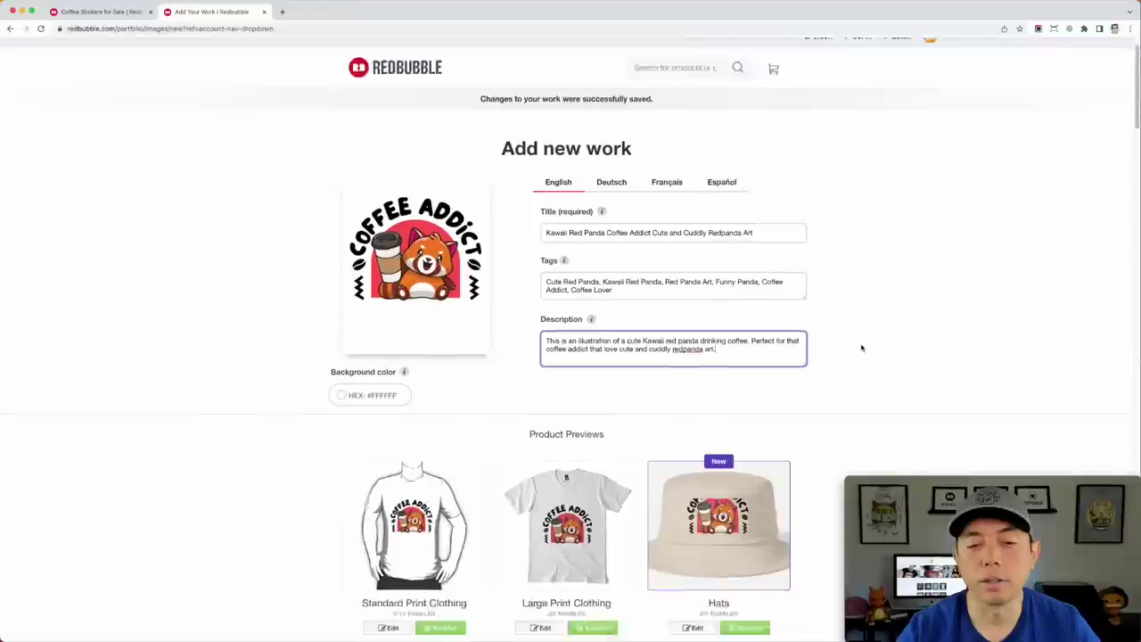
scroll(861, 347, down, 5)
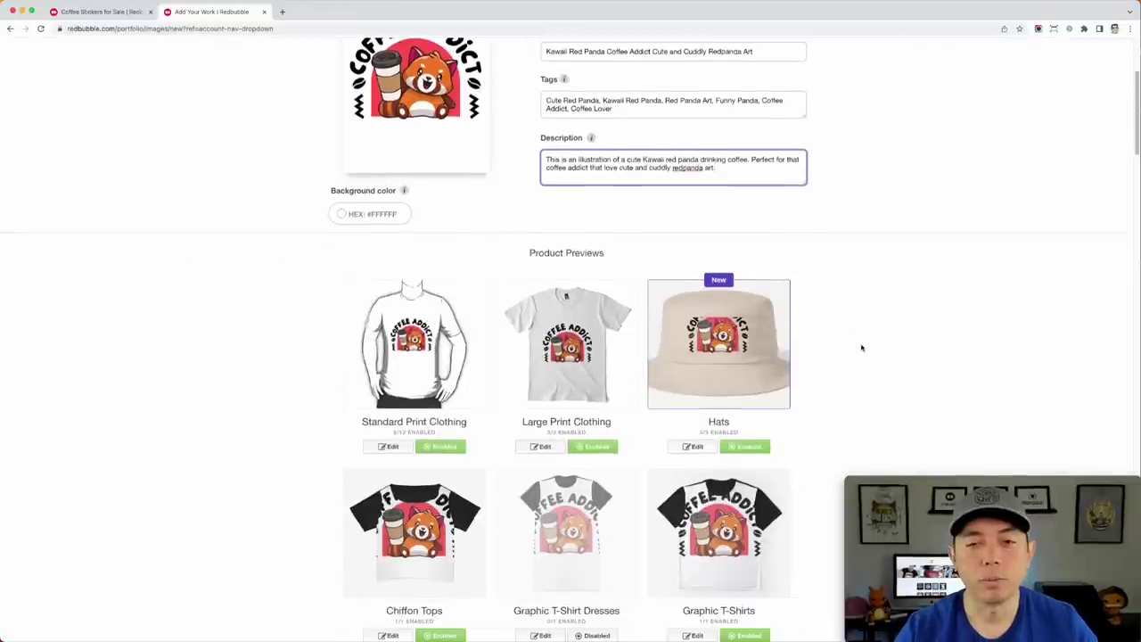
scroll(861, 347, up, 4)
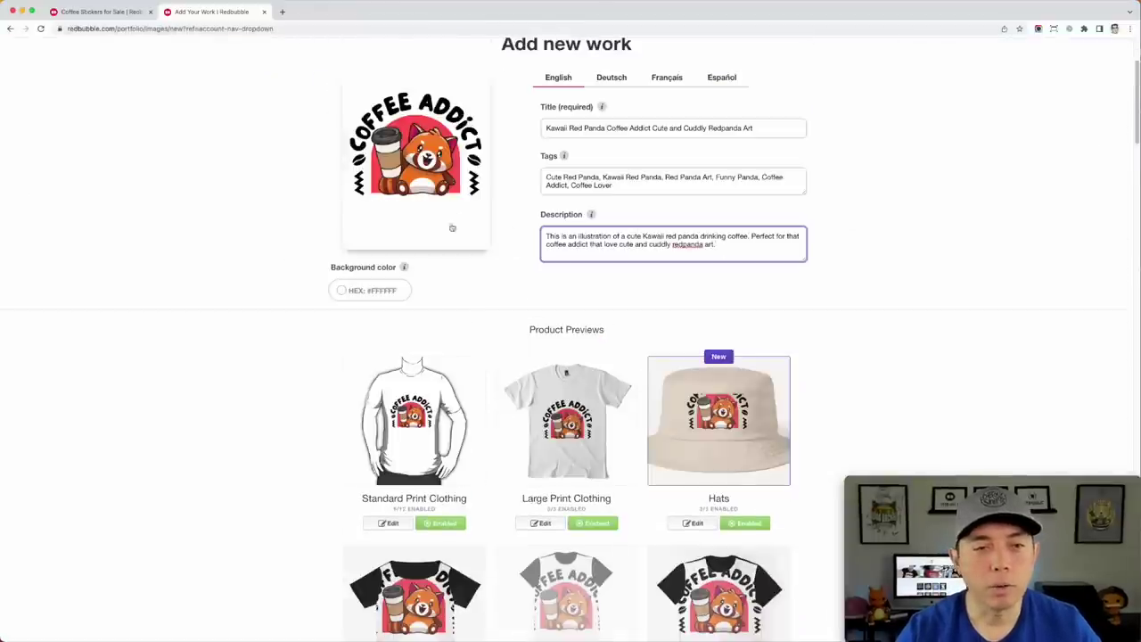
scroll(723, 459, down, 3)
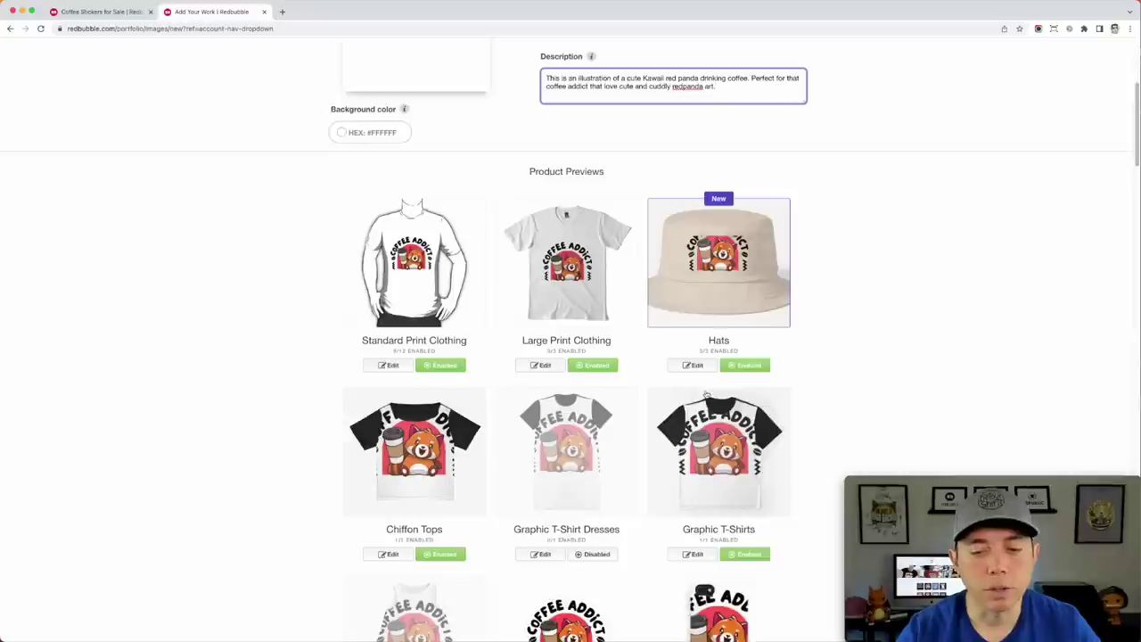
scroll(722, 459, up, 2)
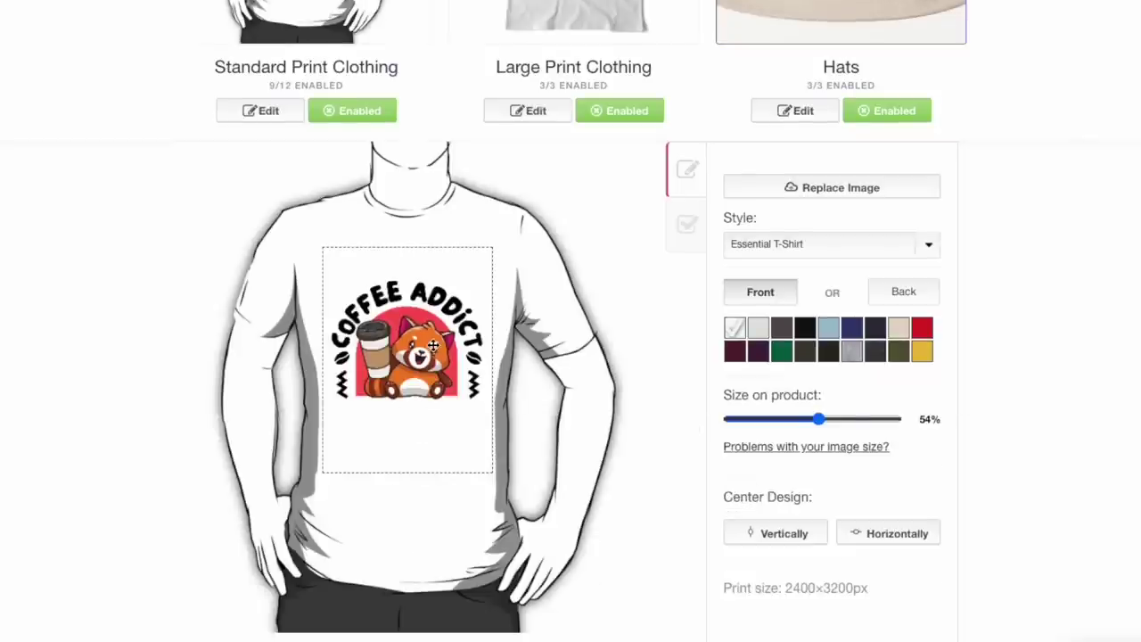
click(757, 331)
click(805, 332)
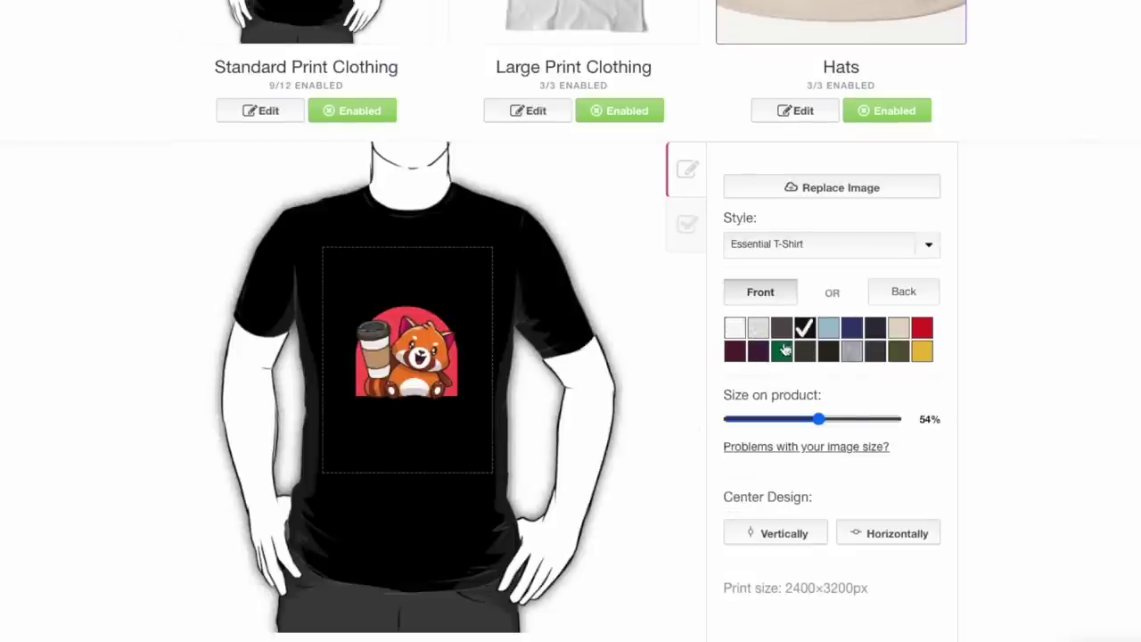
click(734, 329)
drag(351, 348, 352, 330)
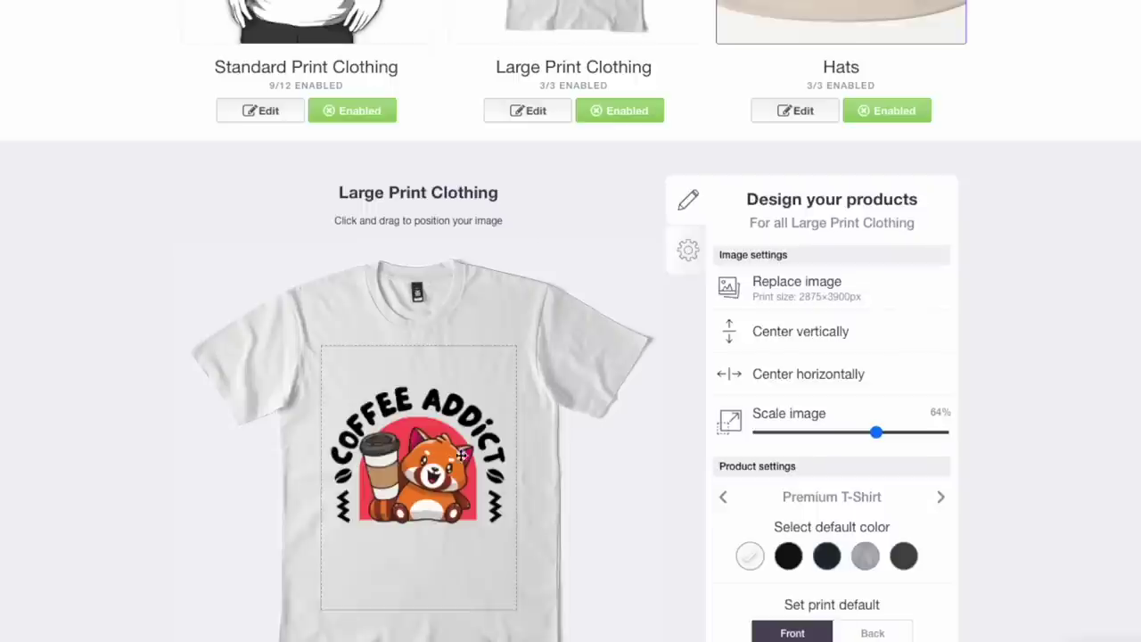
Step: Move the design to the upper part of the Large Print Clothing print area and center it horizontally
drag(461, 455, 448, 435)
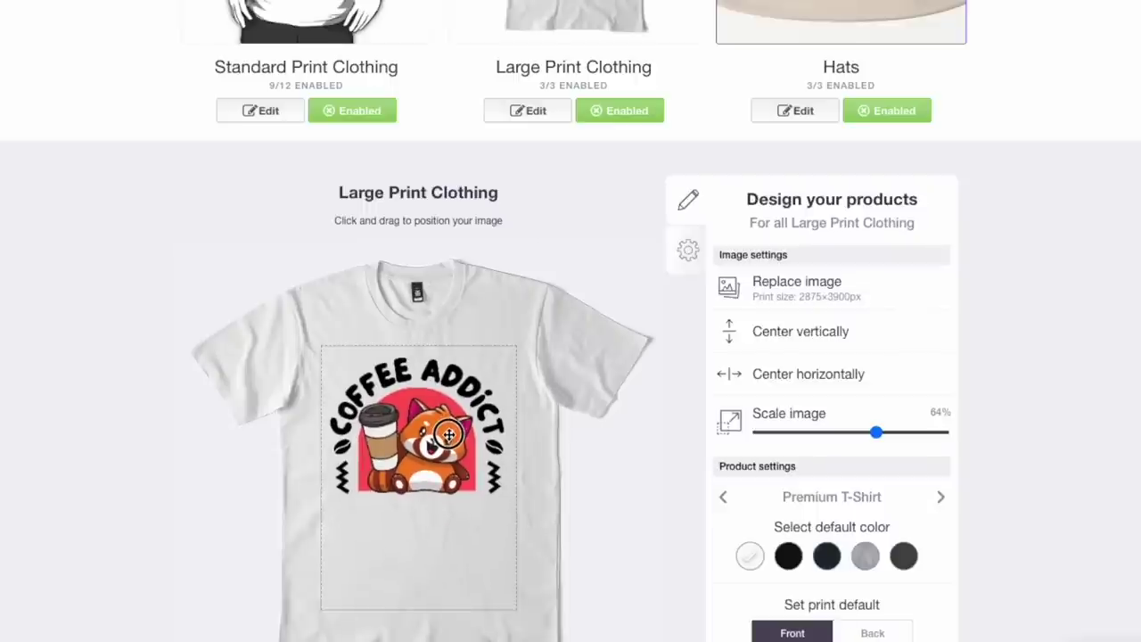
click(817, 379)
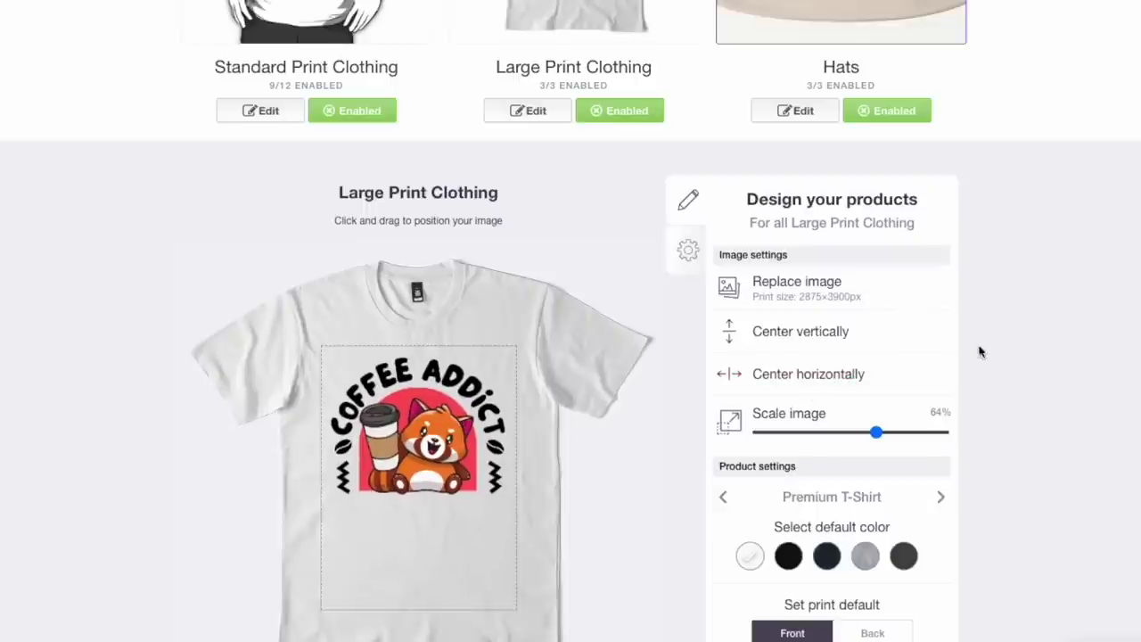
Step: Scale the Hats design to 35% and reposition it to fit inside the print area
scroll(959, 216, up, 2)
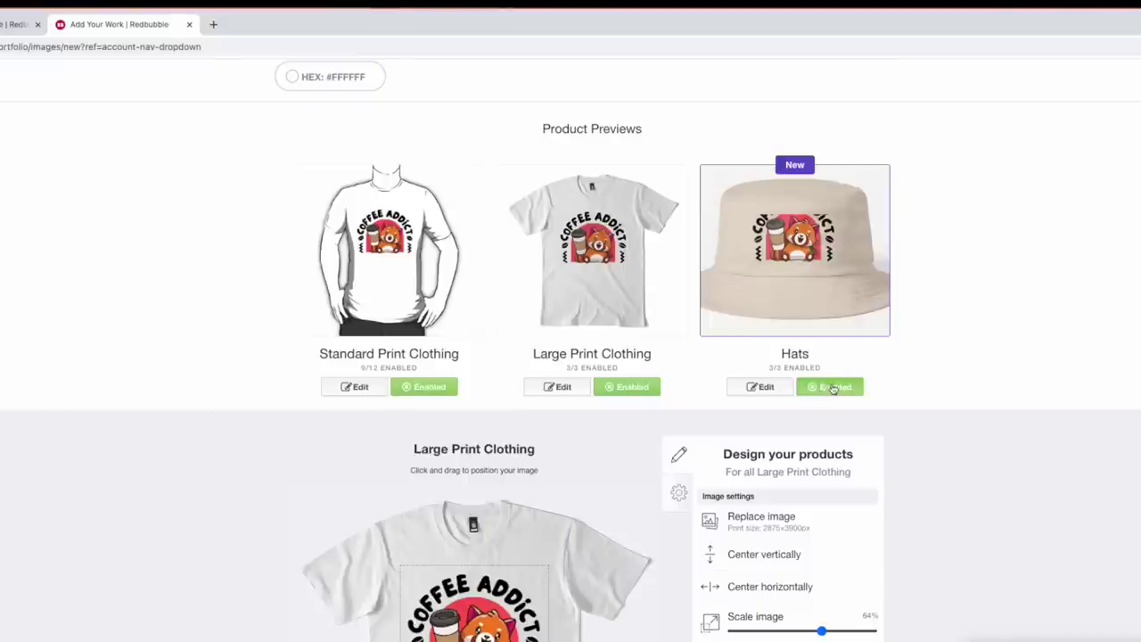
click(760, 388)
drag(798, 532, 781, 531)
drag(567, 459, 564, 496)
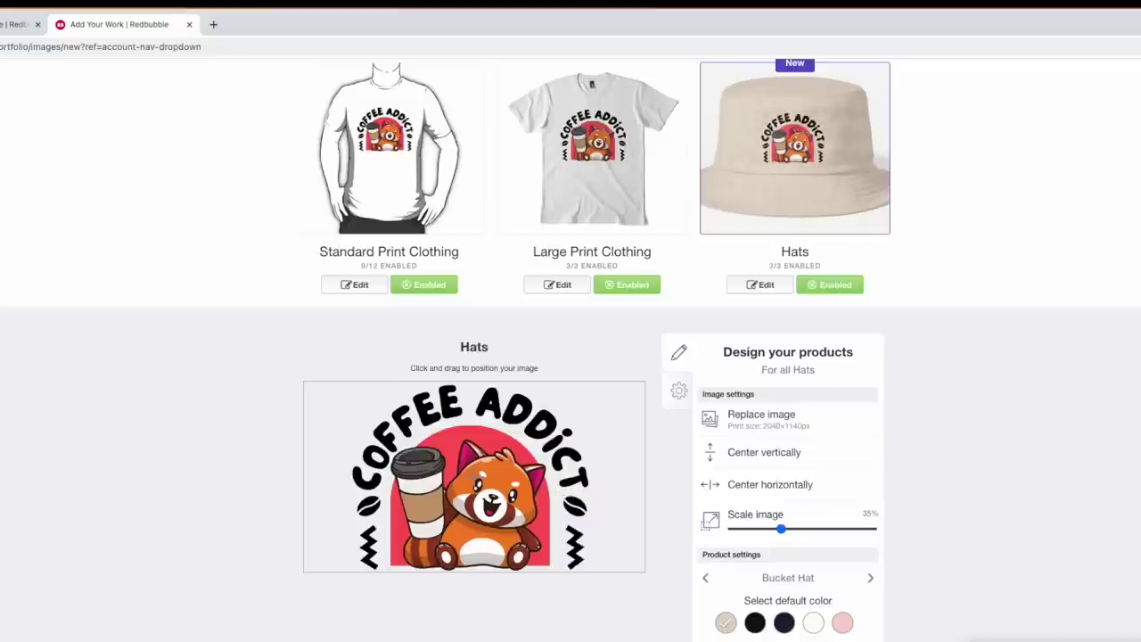
click(882, 252)
Step: Open the Stickers & Magnets settings and examine the sticker preview and its cut outline
scroll(585, 342, down, 3)
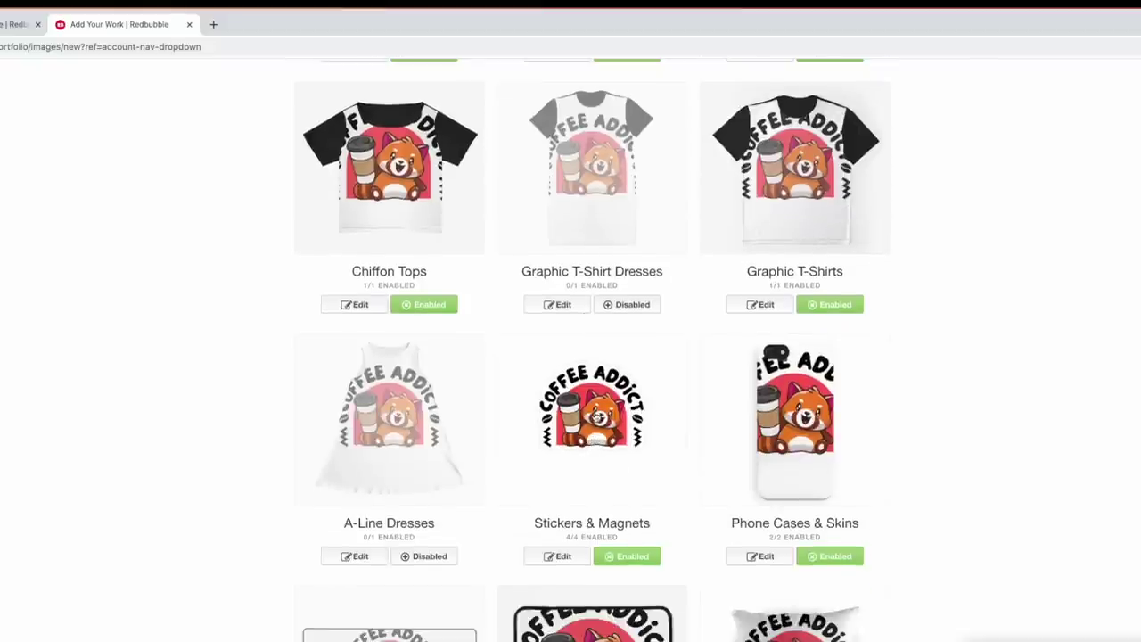
click(597, 423)
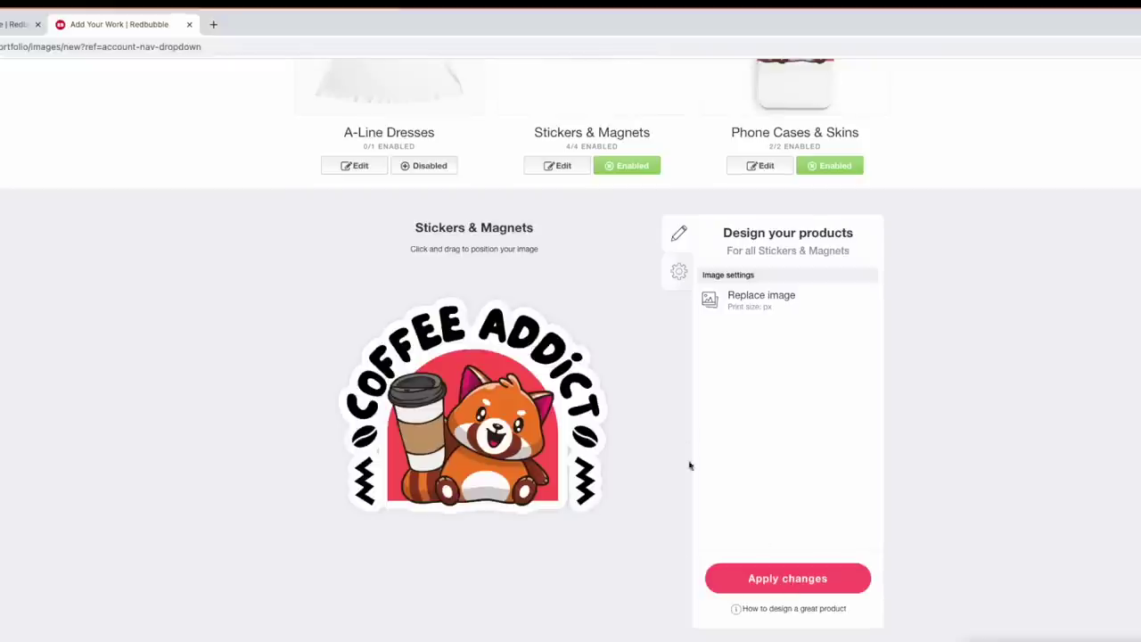
scroll(809, 560, up, 1)
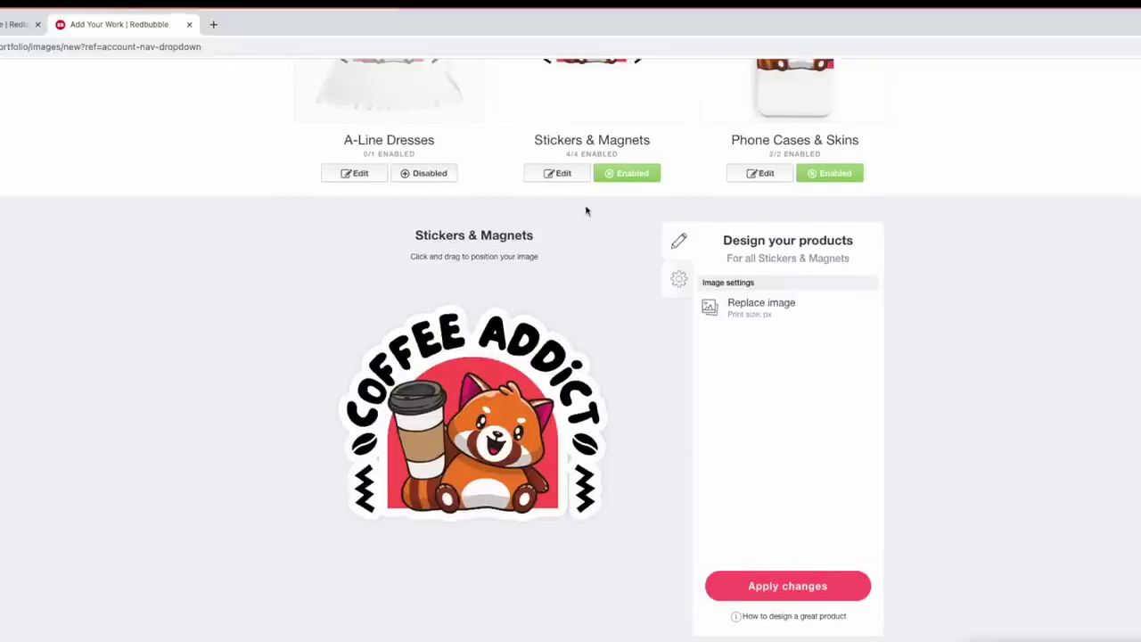
scroll(734, 229, up, 3)
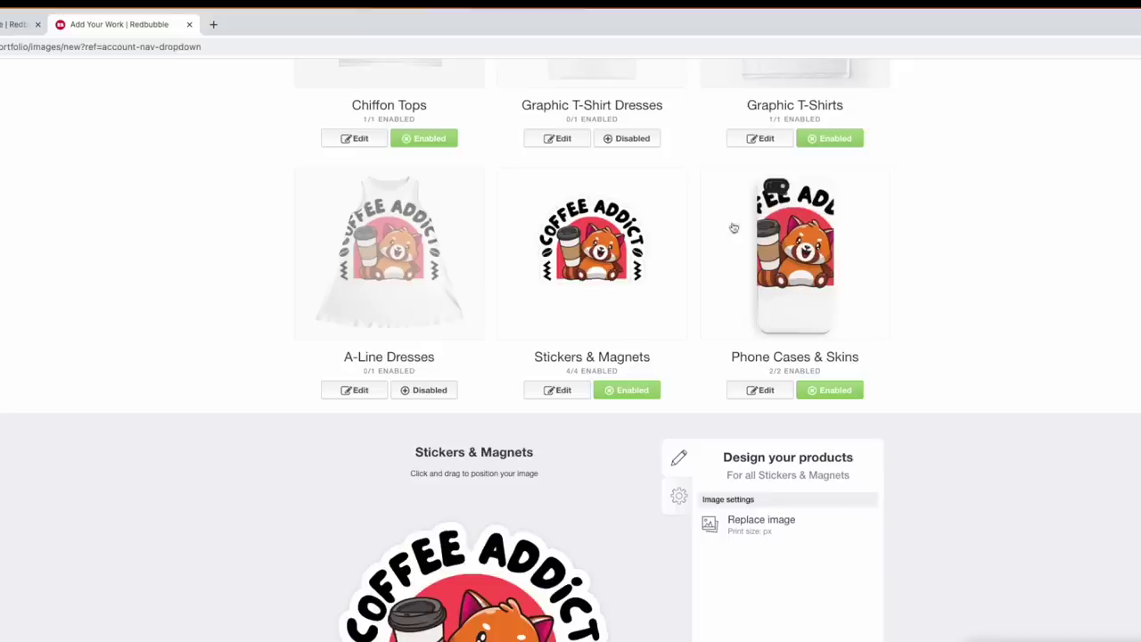
Step: Scale the Phone Cases & Skins design down to 18%, move it slightly lower and center it horizontally
scroll(800, 308, down, 2)
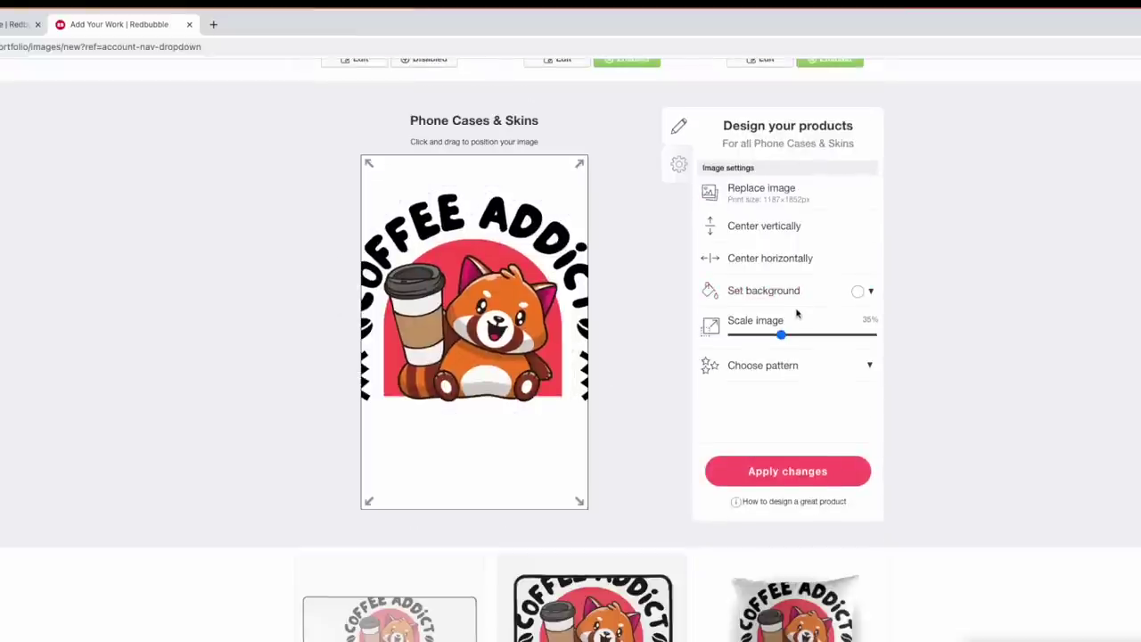
scroll(791, 339, up, 1)
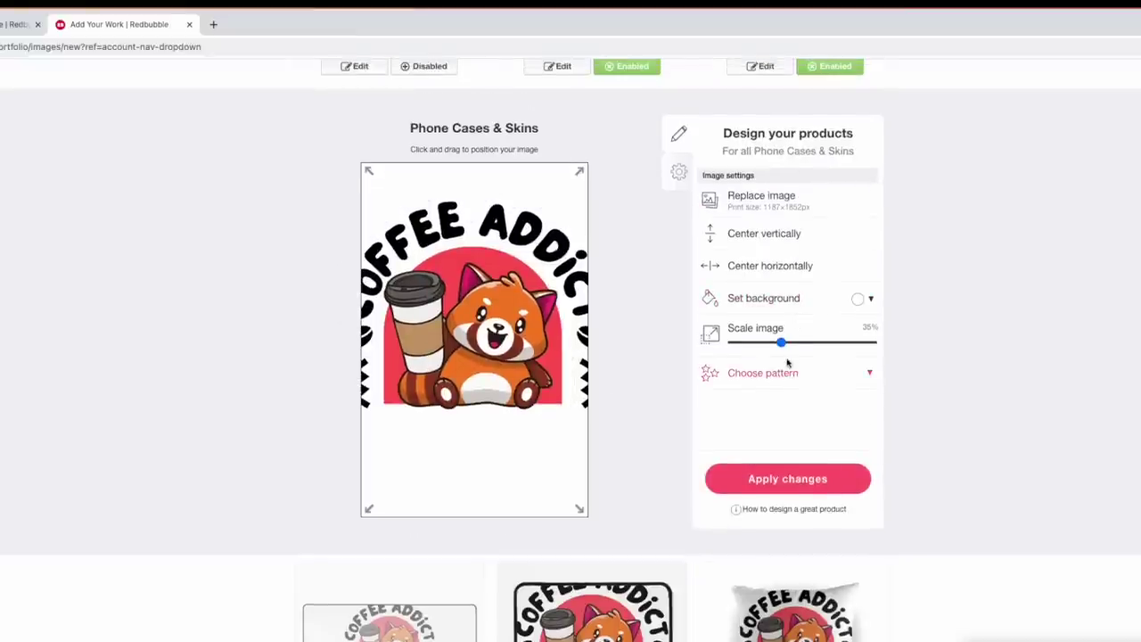
drag(780, 340, 766, 348)
scroll(777, 362, up, 3)
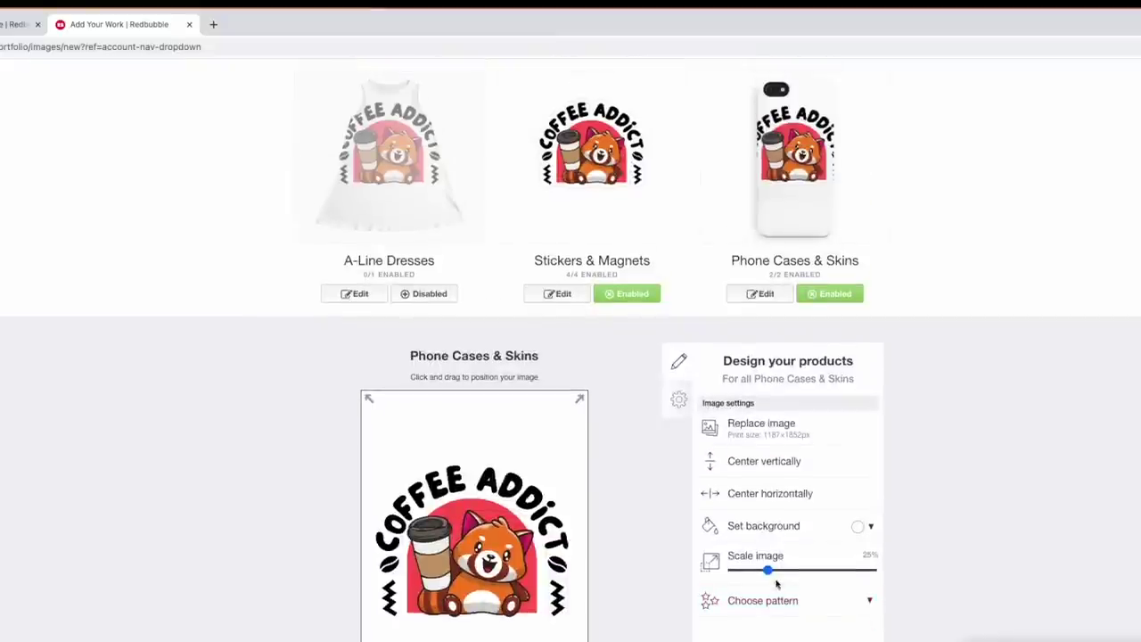
drag(767, 571, 759, 569)
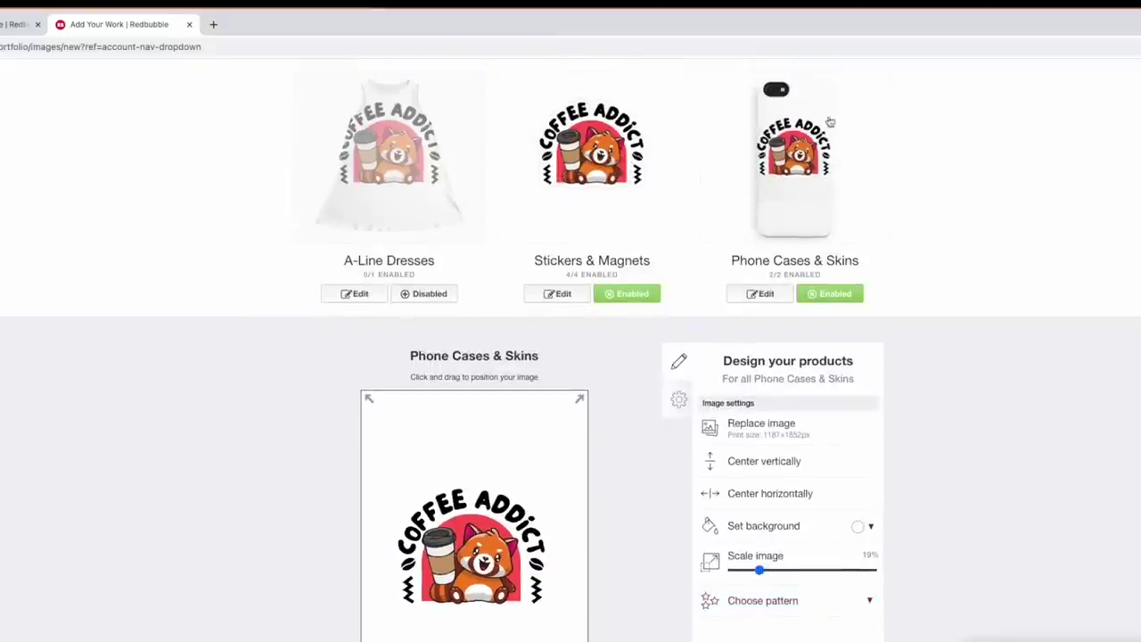
drag(448, 429, 448, 444)
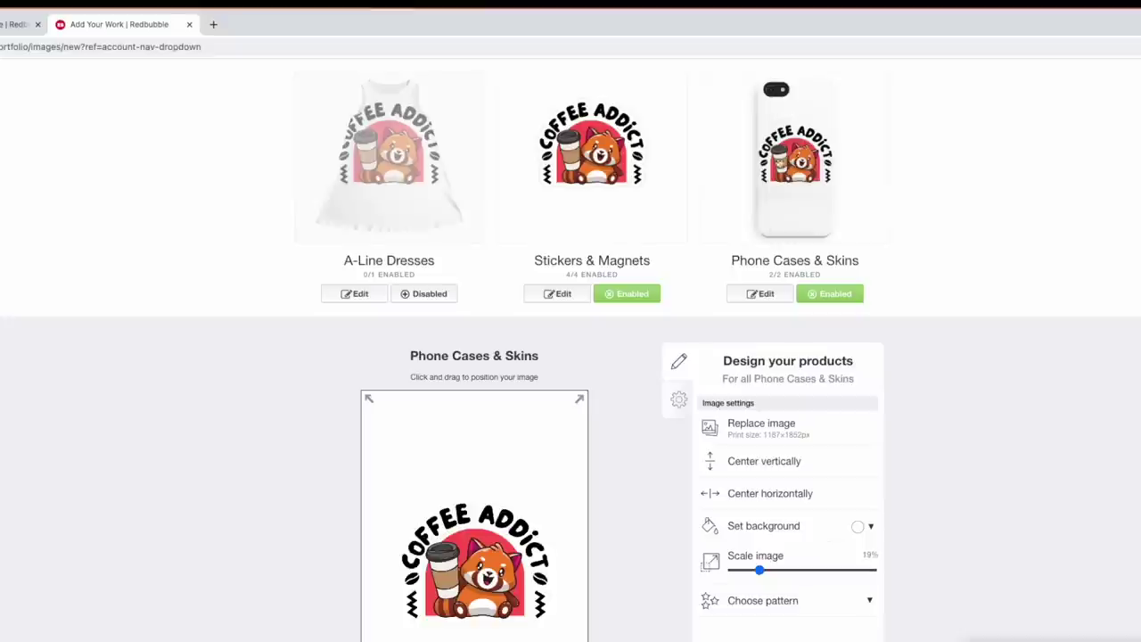
drag(759, 571, 757, 570)
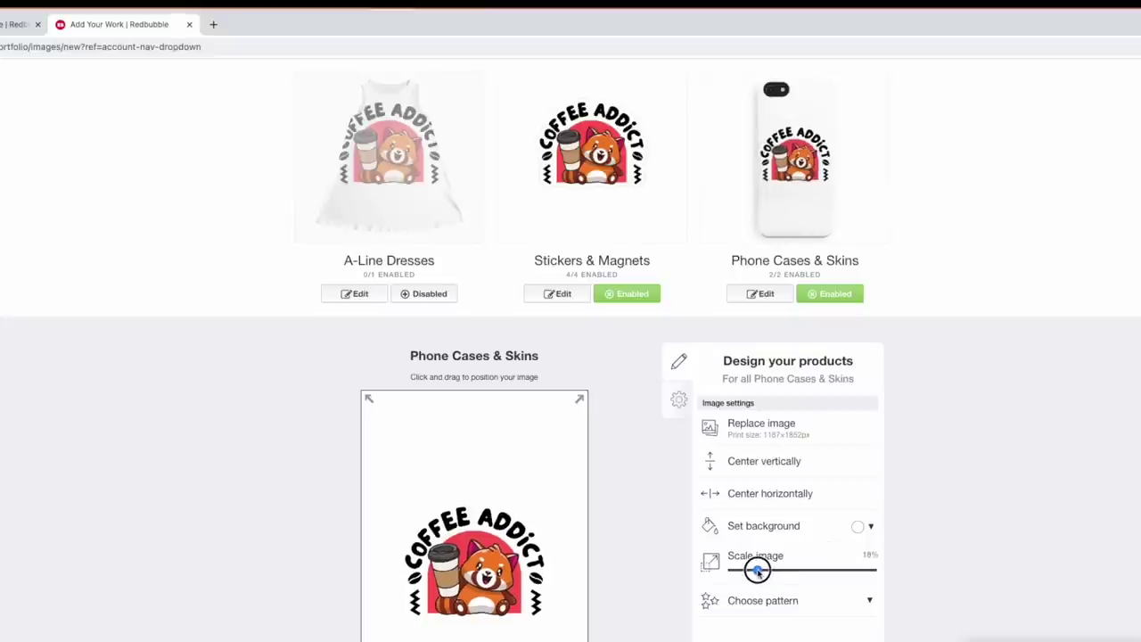
click(758, 502)
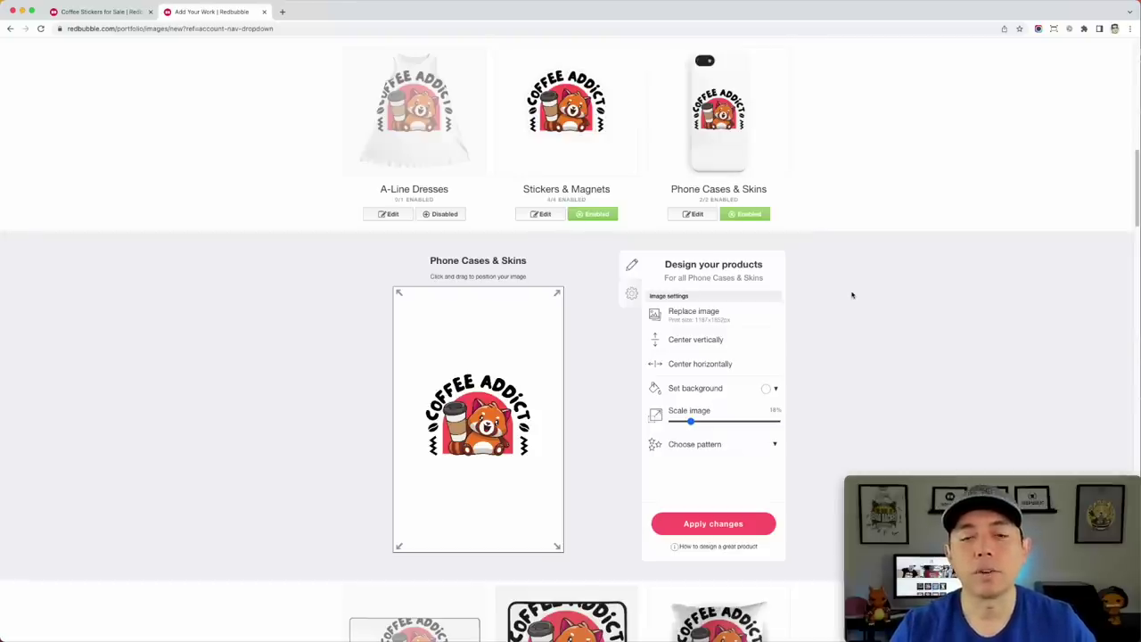
Step: Examine the design previews and enabled or disabled status of the remaining products, through to the advanced products
scroll(853, 295, down, 8)
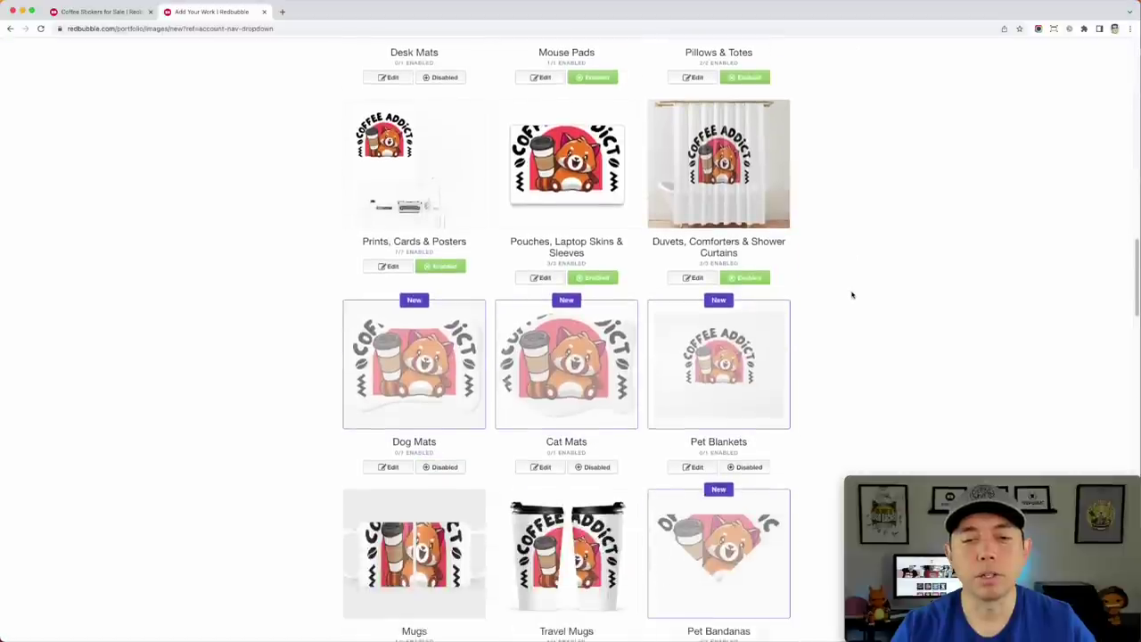
scroll(853, 295, down, 2)
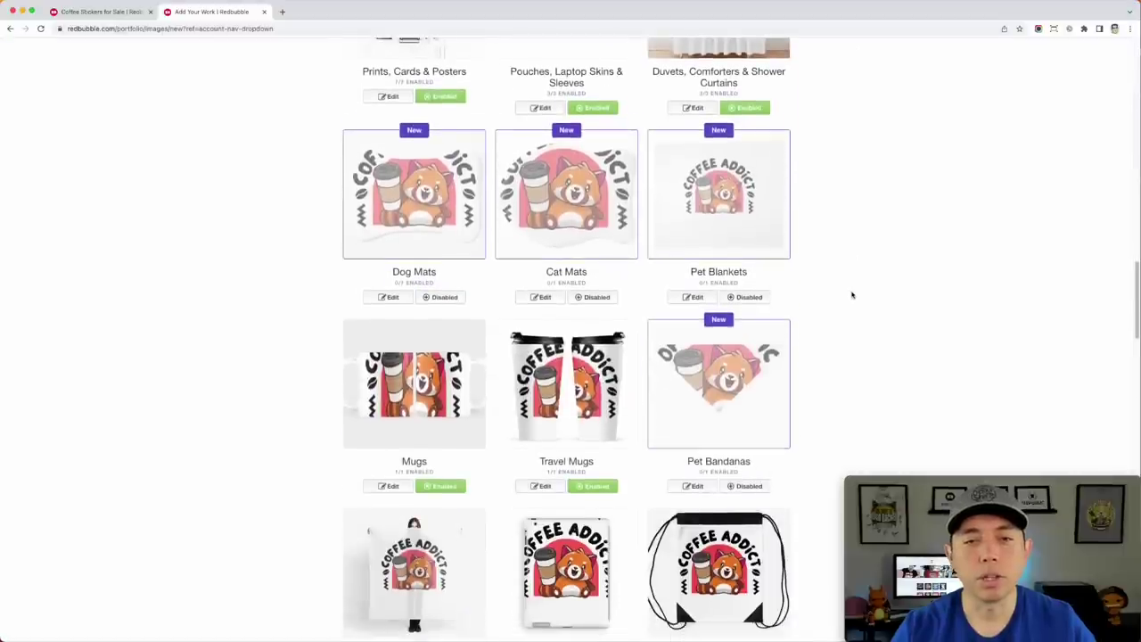
scroll(779, 230, down, 4)
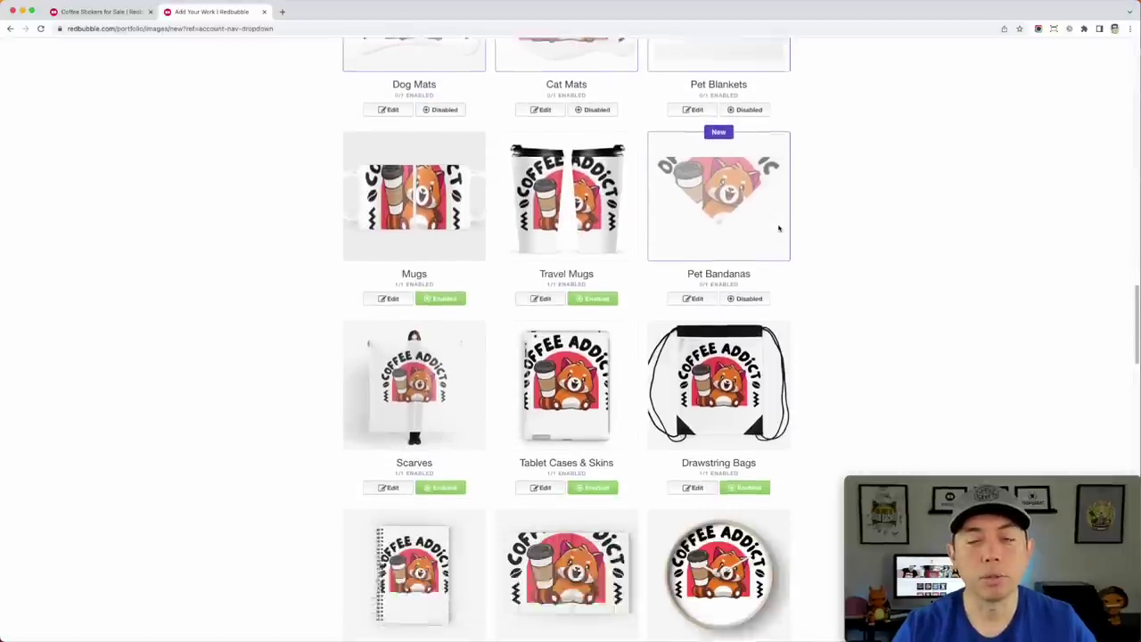
scroll(779, 230, down, 1)
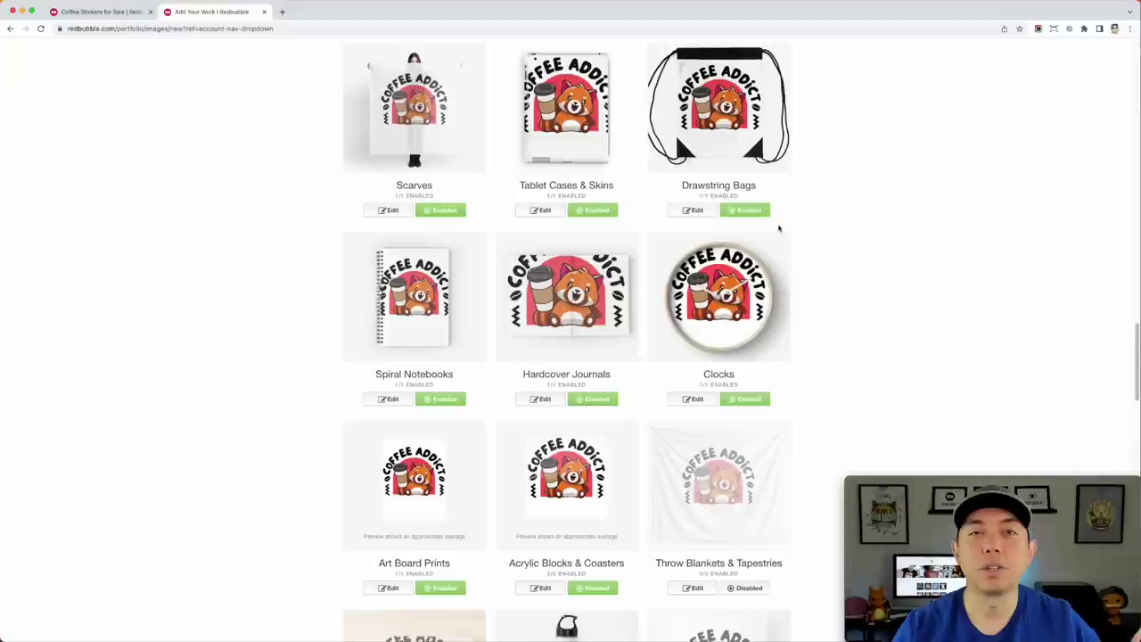
scroll(778, 229, down, 2)
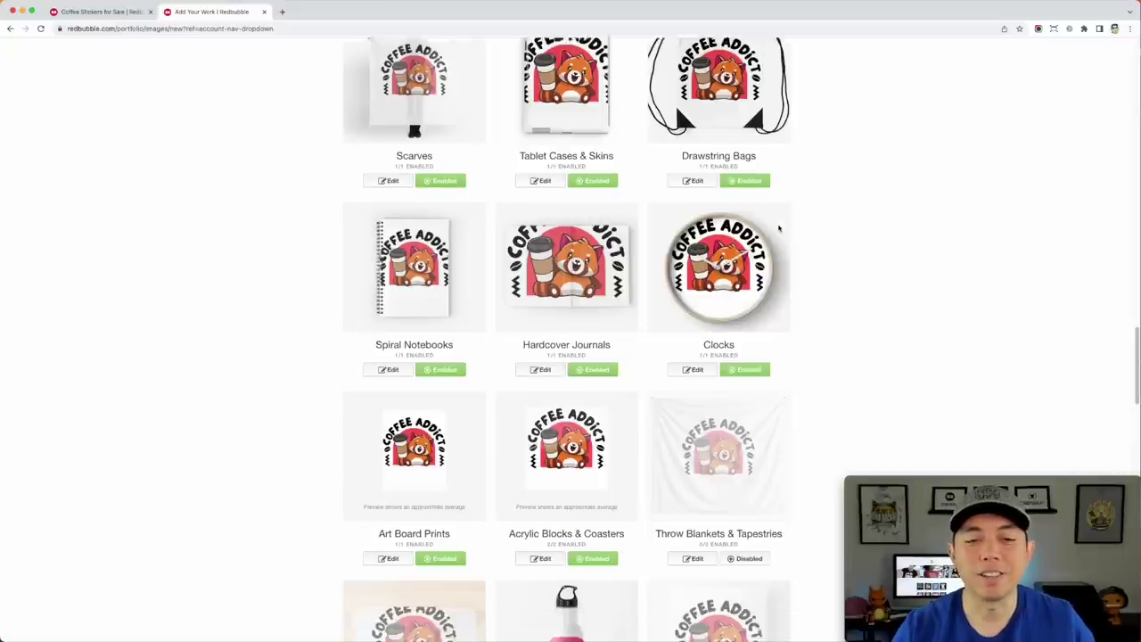
scroll(778, 229, down, 2)
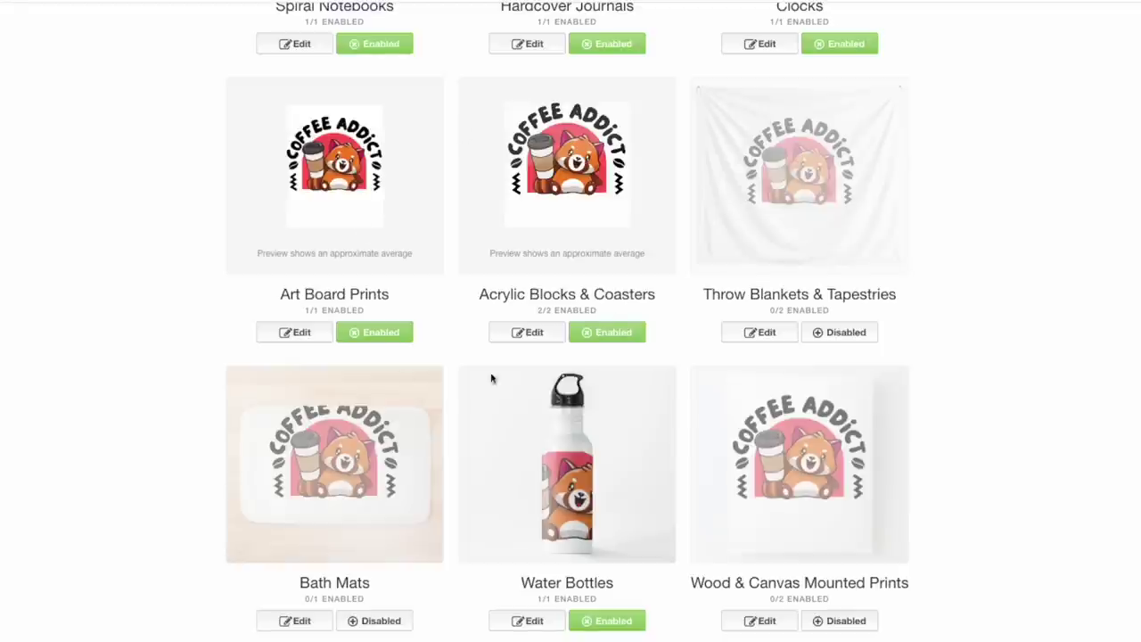
scroll(794, 259, down, 6)
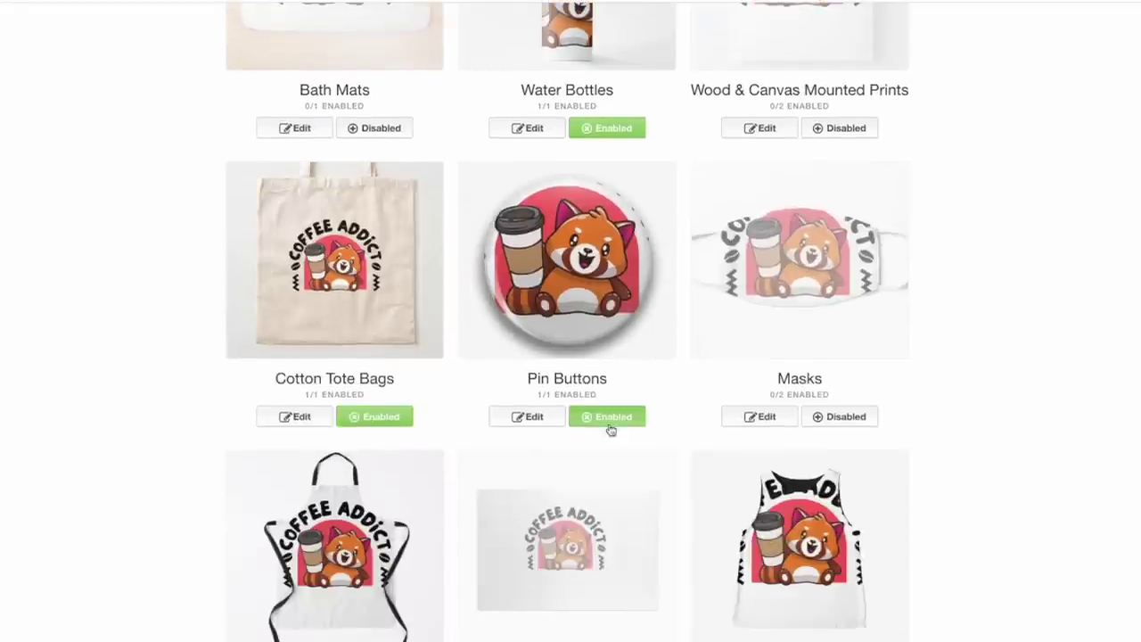
scroll(611, 431, down, 4)
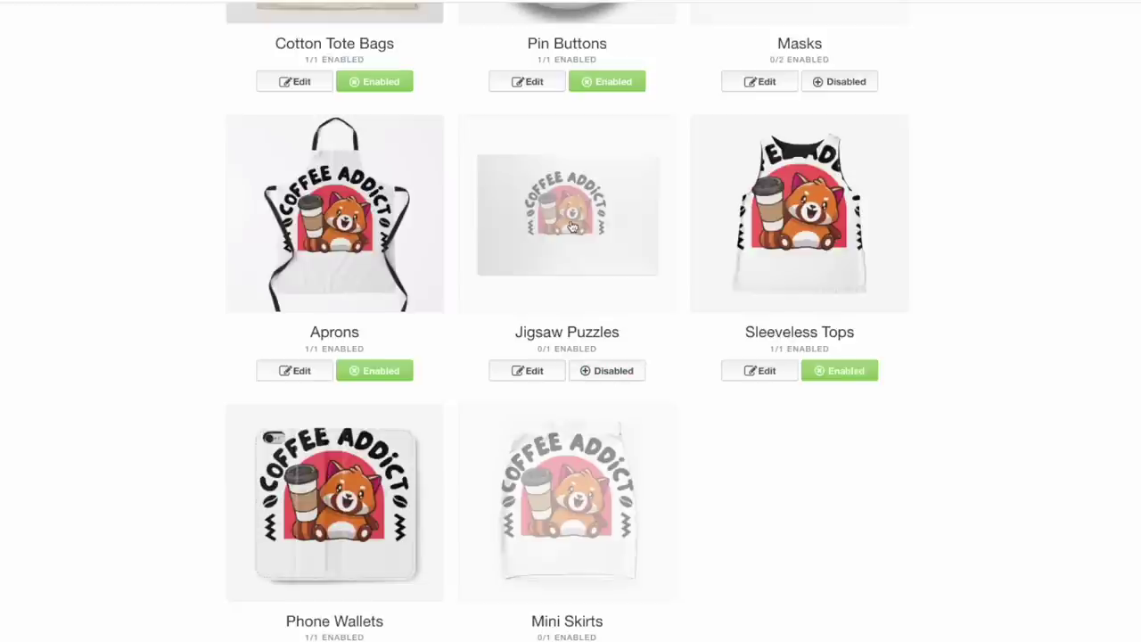
scroll(347, 543, down, 3)
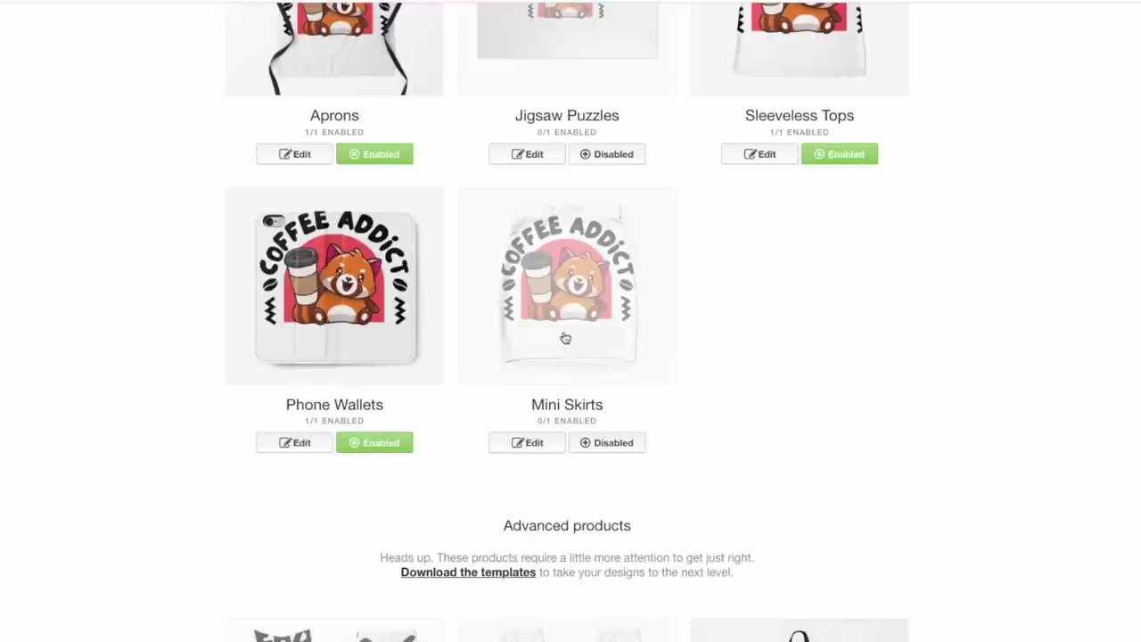
scroll(419, 460, down, 9)
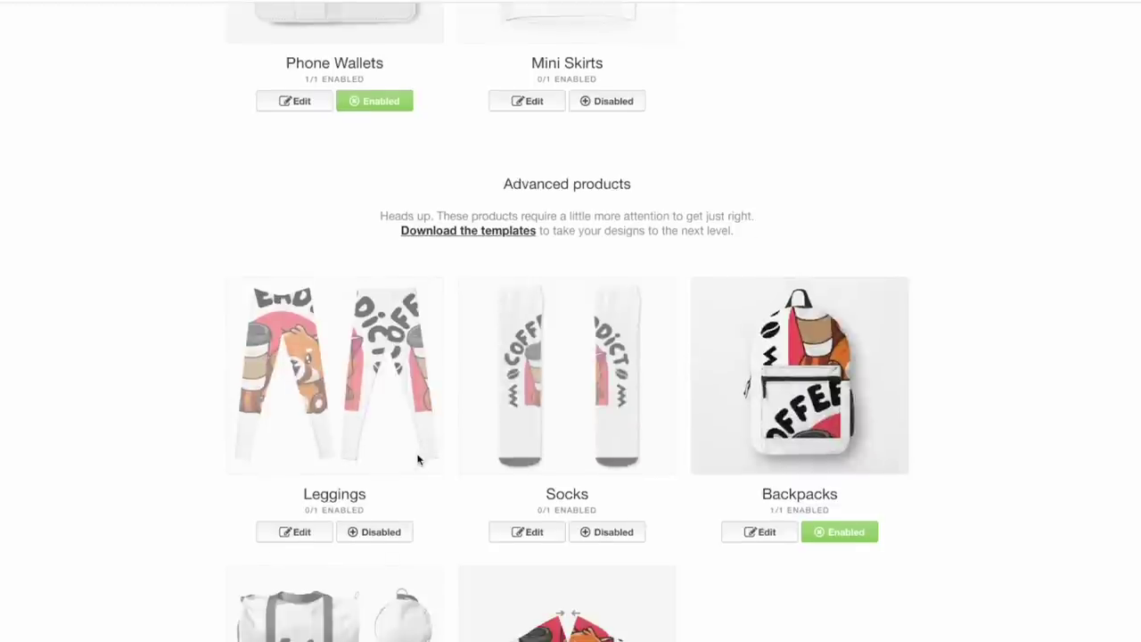
Step: Set the media types to Design & Illustration and Digital Art, and add the work to the Kawaii Art collection
scroll(418, 460, down, 5)
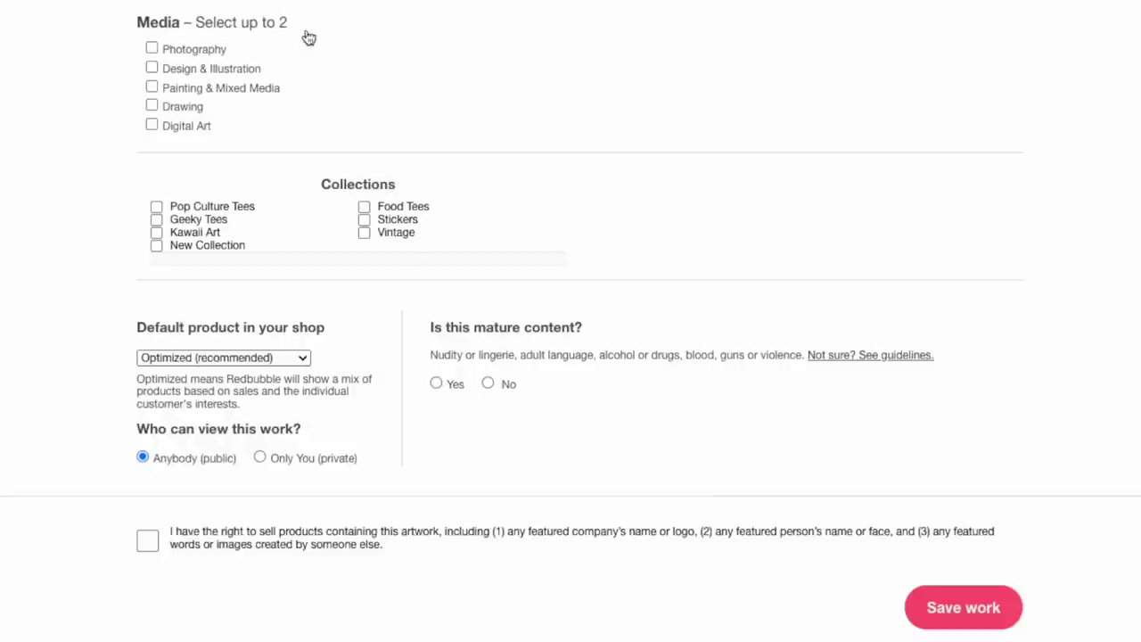
click(151, 68)
click(151, 125)
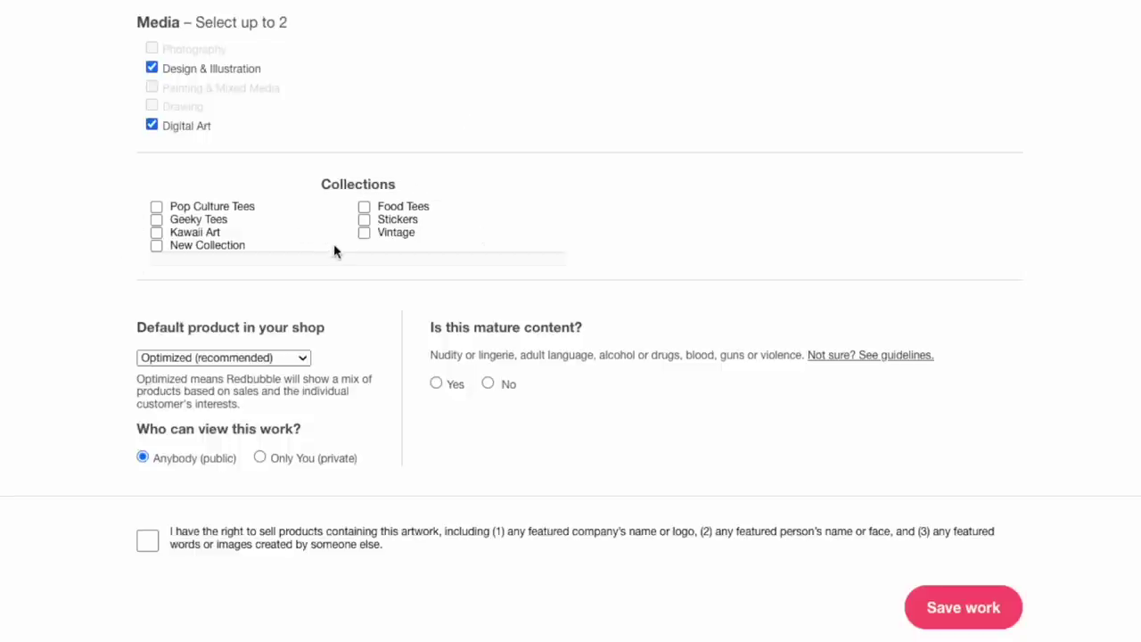
click(156, 232)
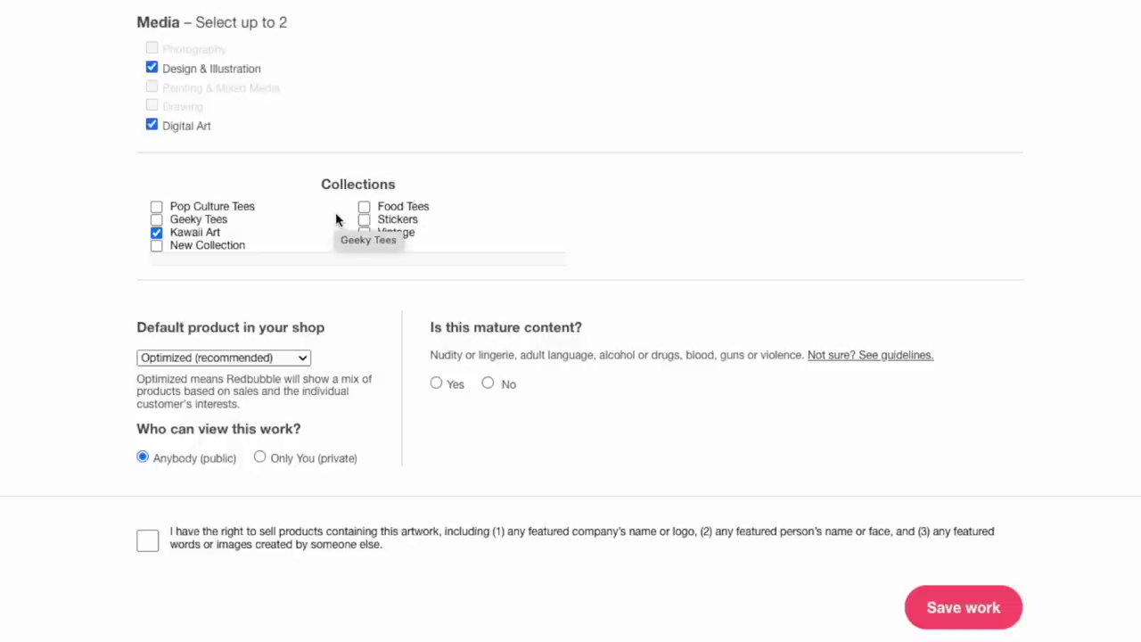
Step: Set the default product in the shop to Sticker
click(302, 357)
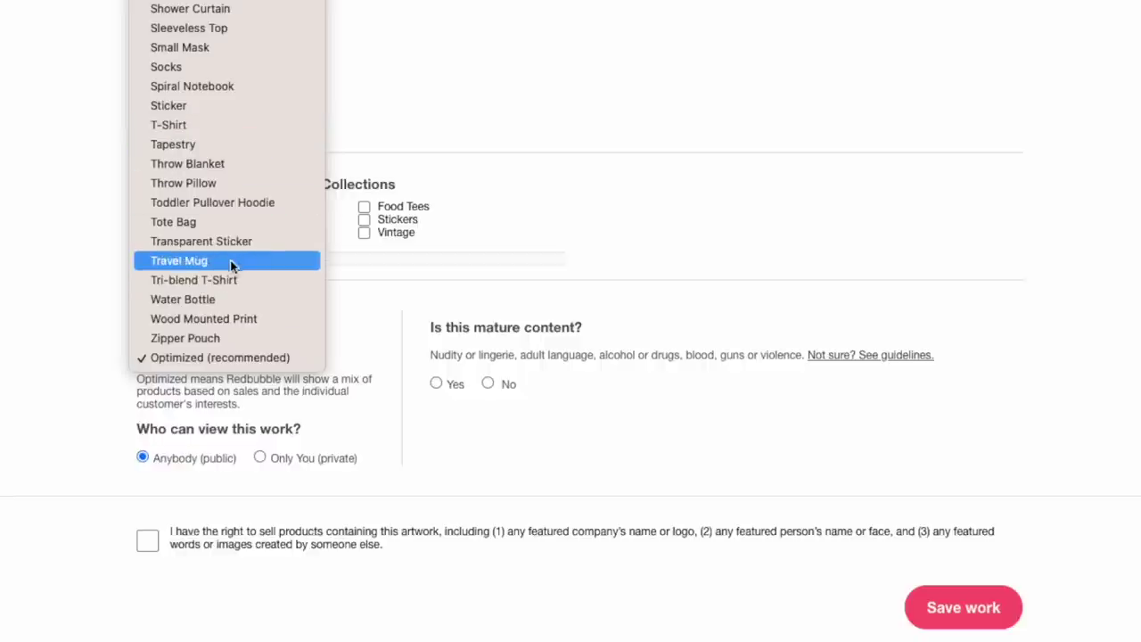
click(174, 107)
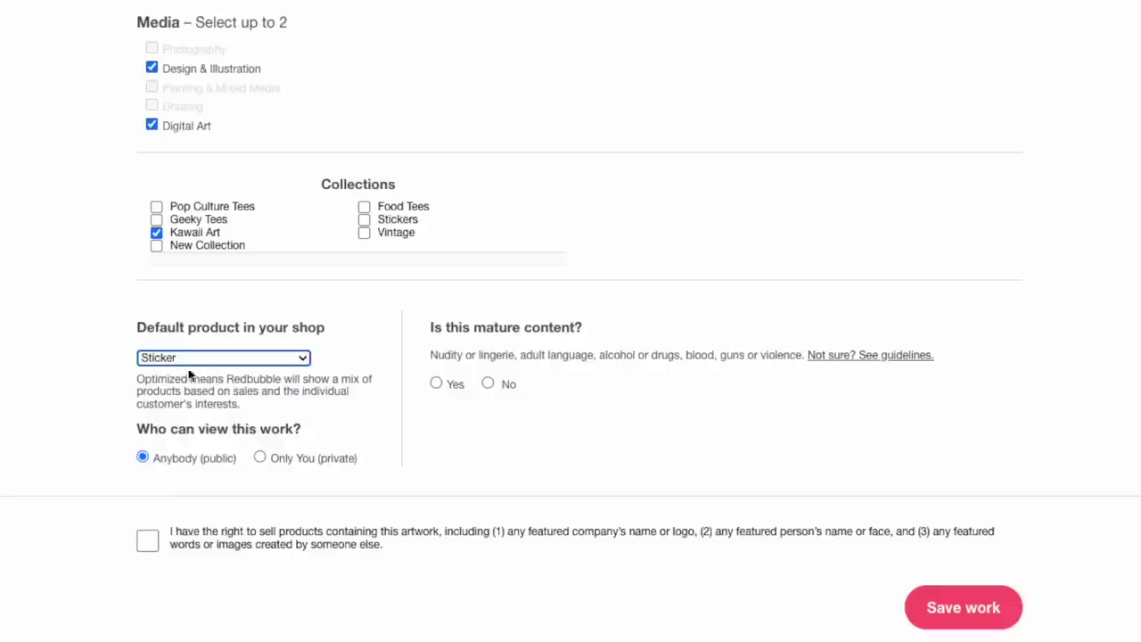
click(302, 361)
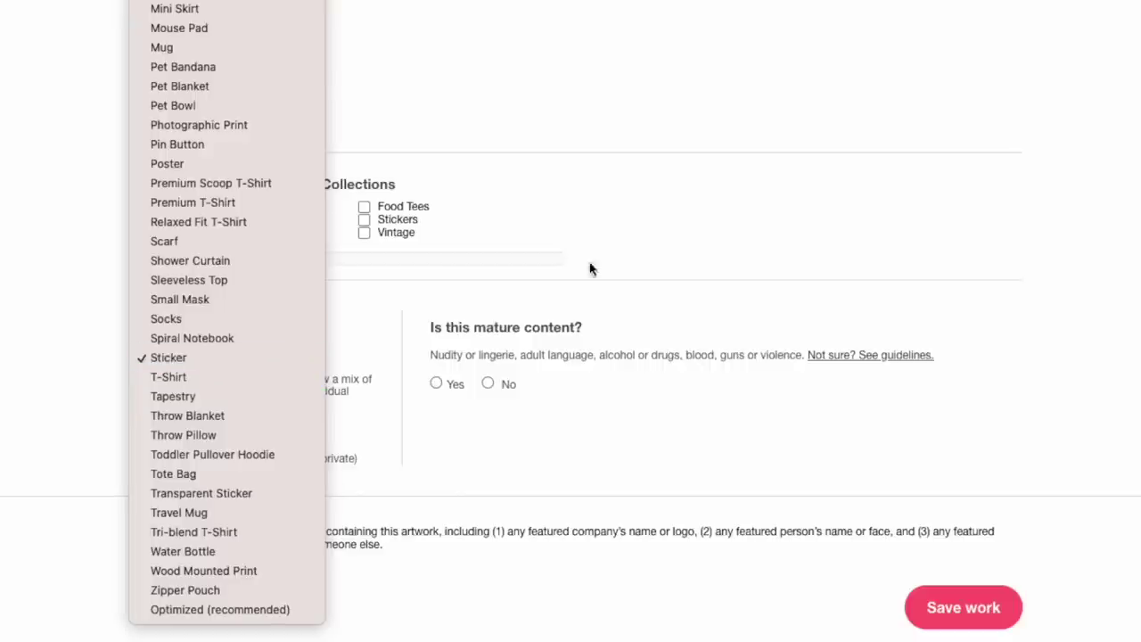
click(646, 252)
Step: Mark the work as not mature content, declare the right to sell the artwork, and save the work
click(487, 384)
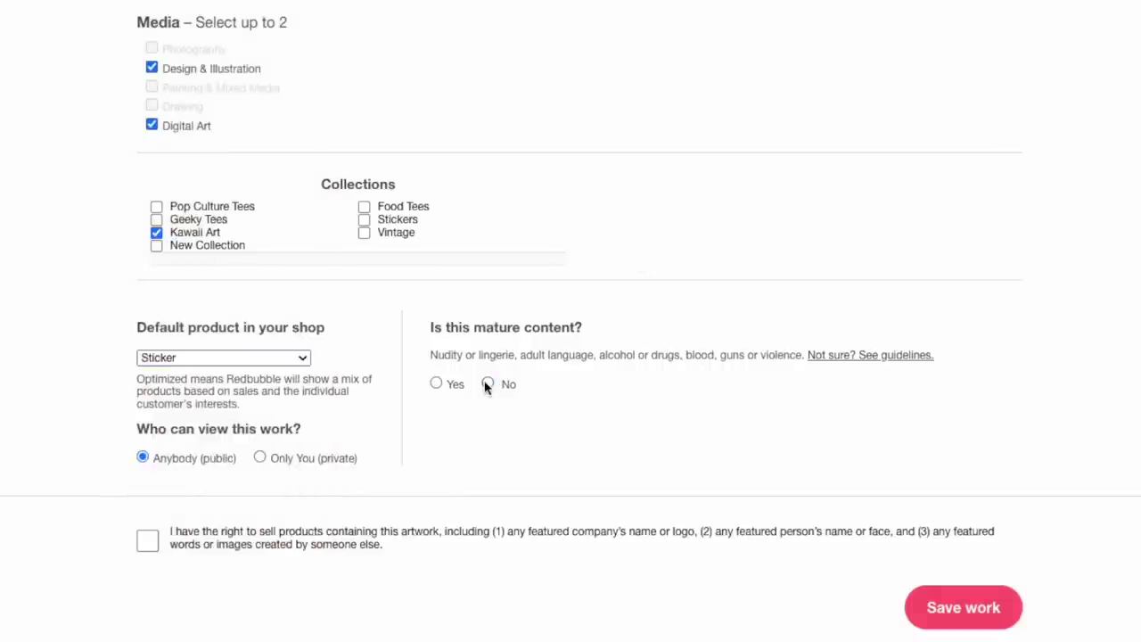
click(148, 543)
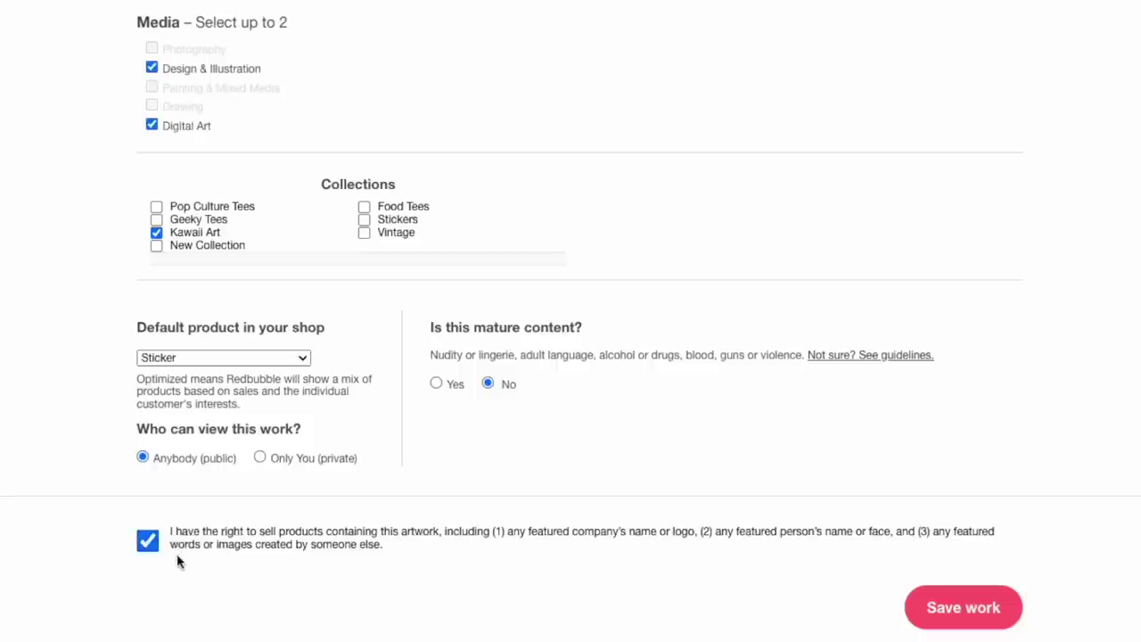
click(961, 607)
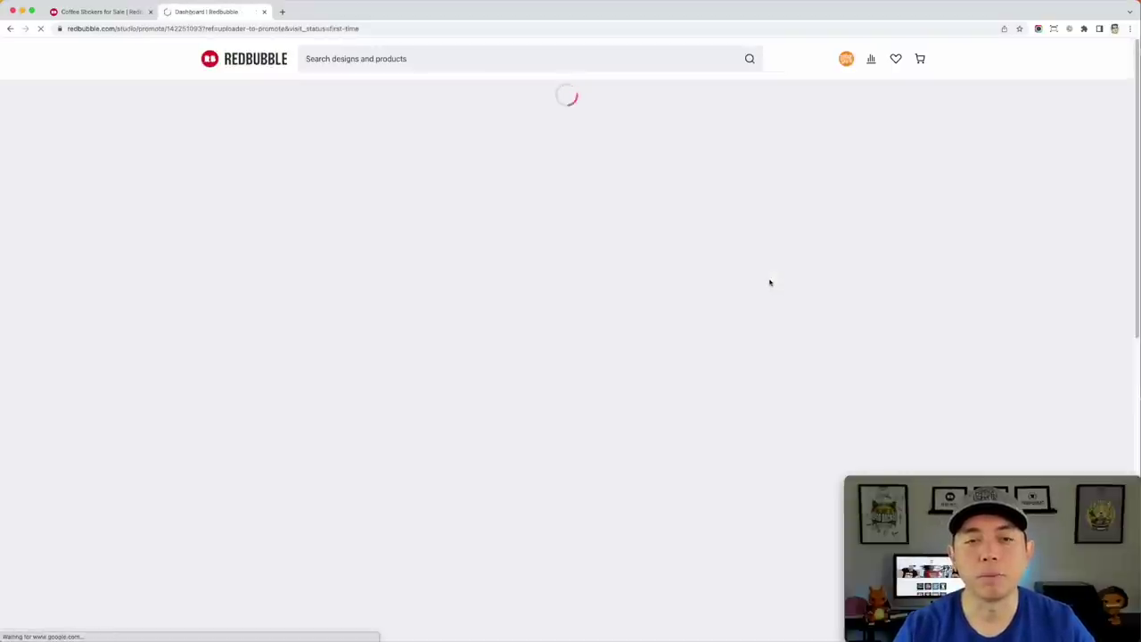
Step: Examine the published design's product mockups on the promote page, from magnets and clothing to phone cases and home goods
scroll(710, 295, down, 3)
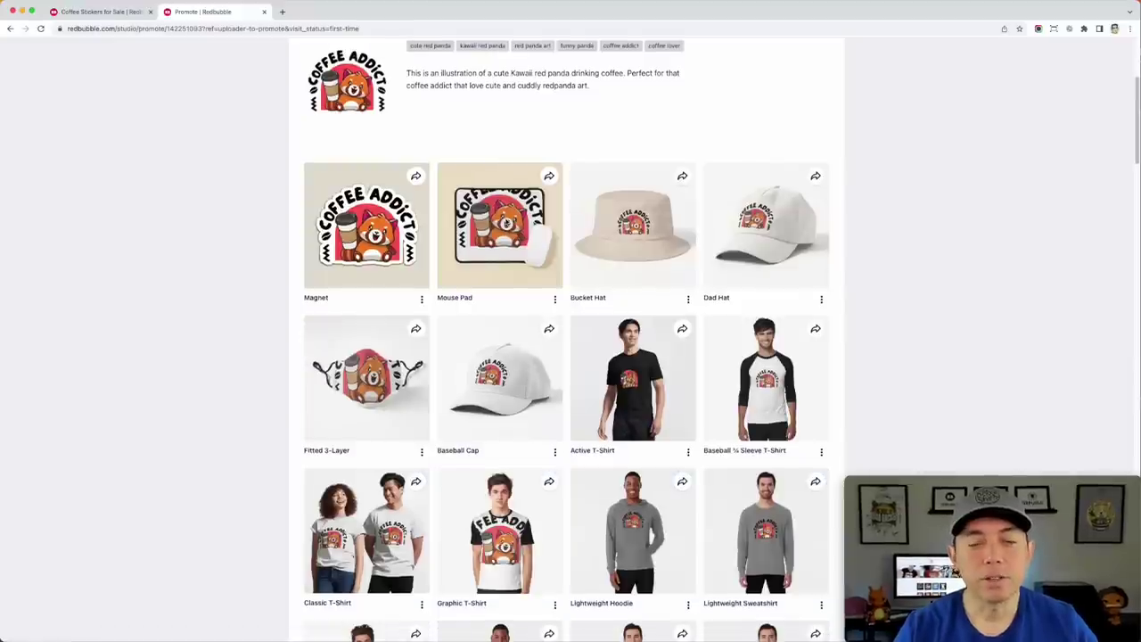
scroll(788, 170, up, 2)
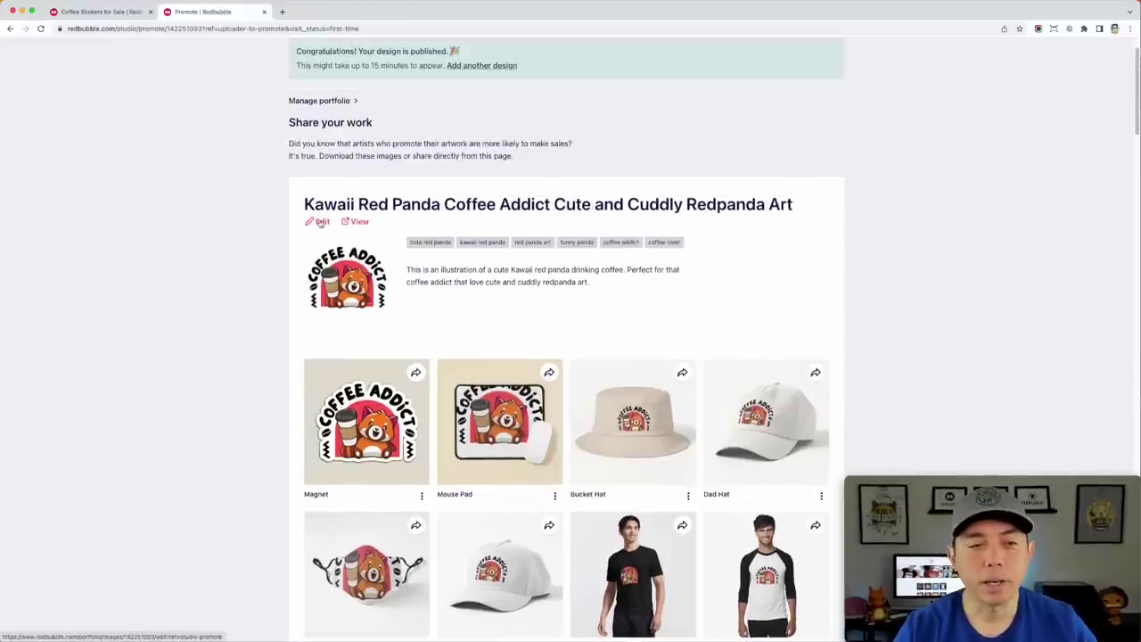
scroll(550, 324, down, 3)
scroll(550, 324, down, 1)
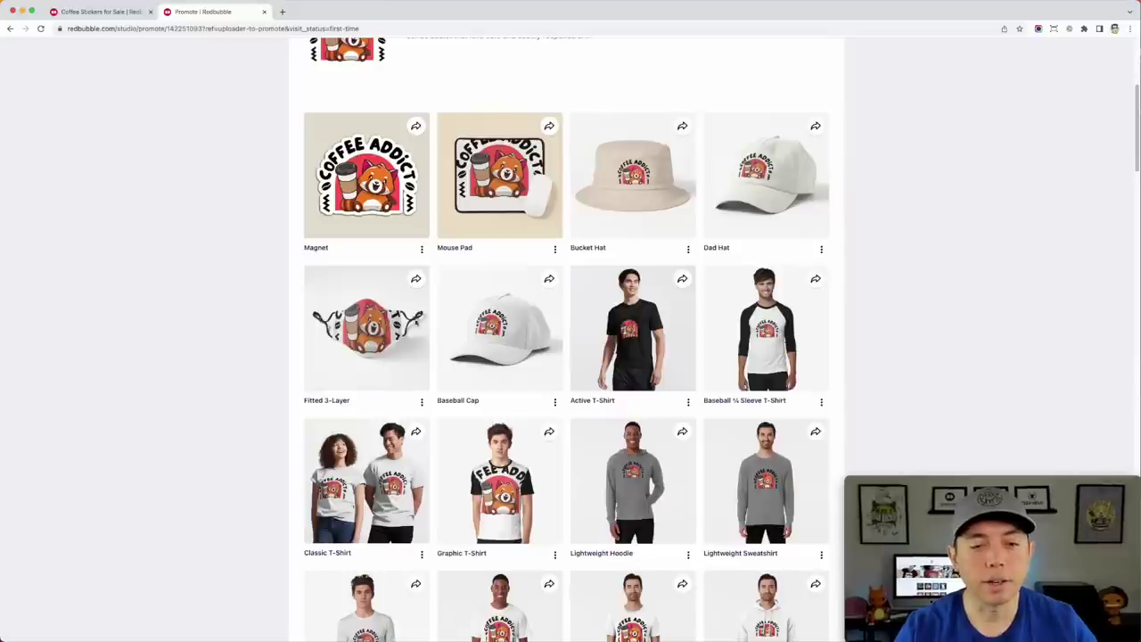
scroll(551, 324, down, 2)
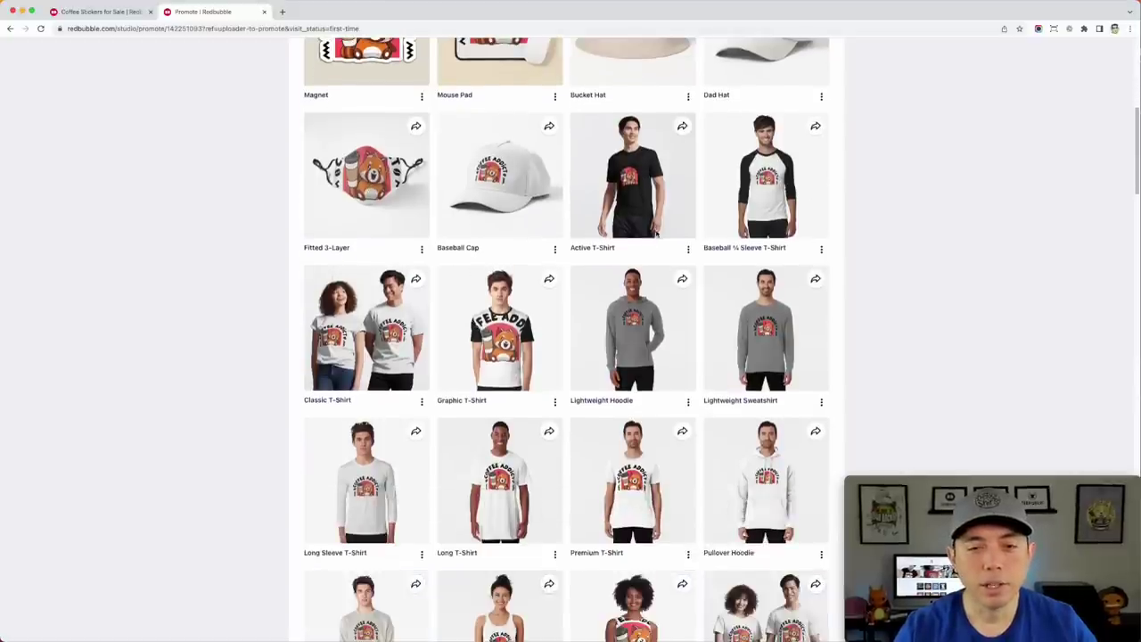
scroll(645, 177, down, 1)
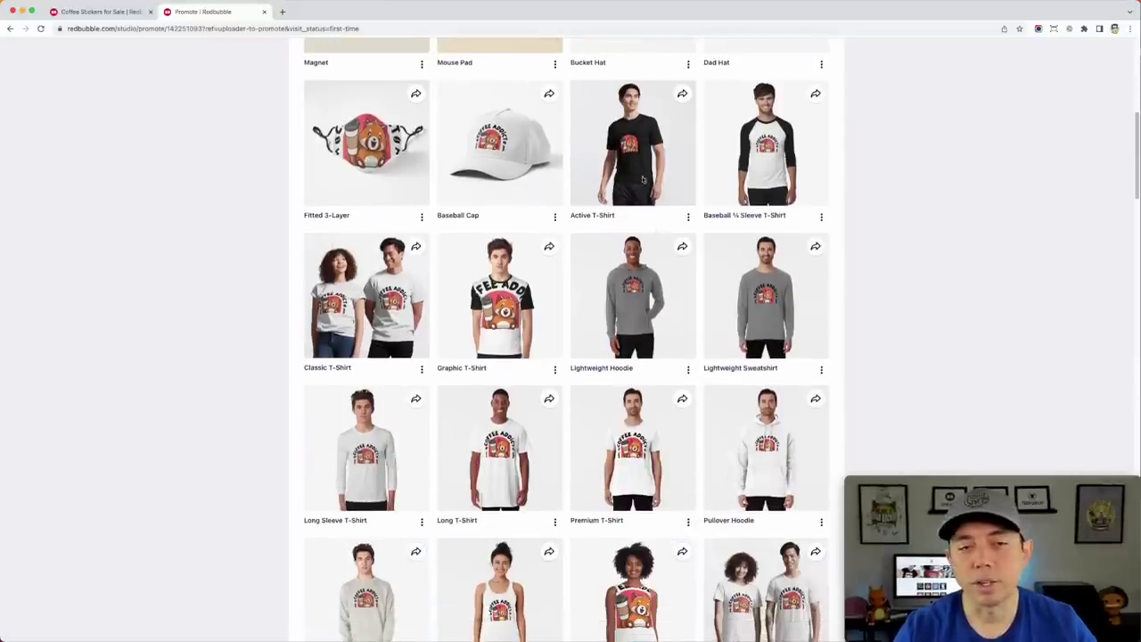
scroll(641, 175, down, 2)
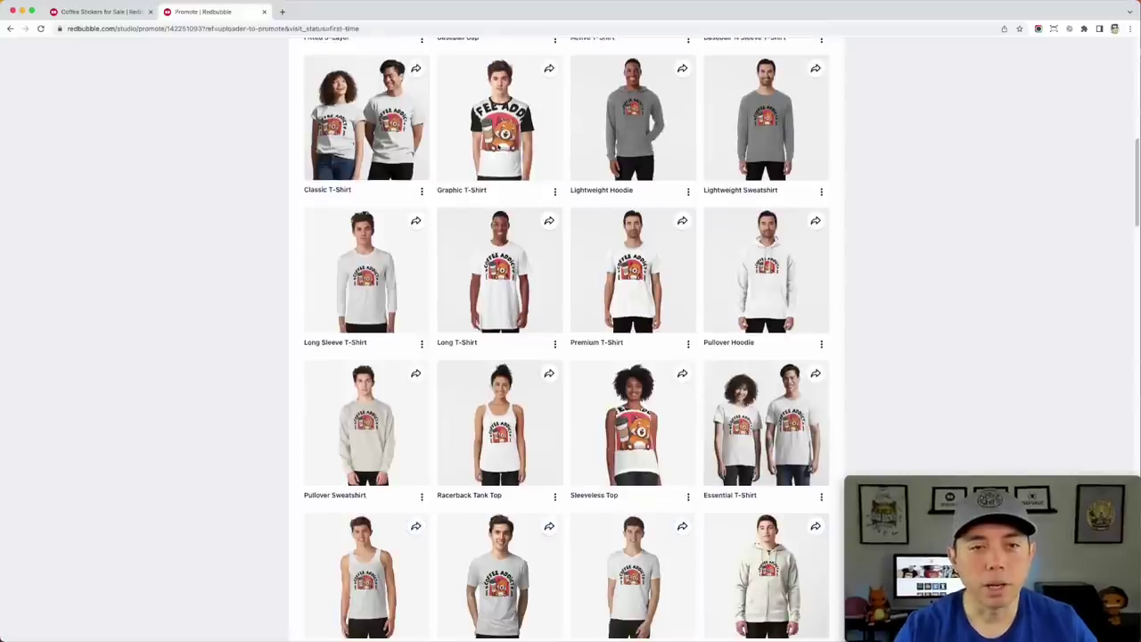
scroll(521, 166, down, 3)
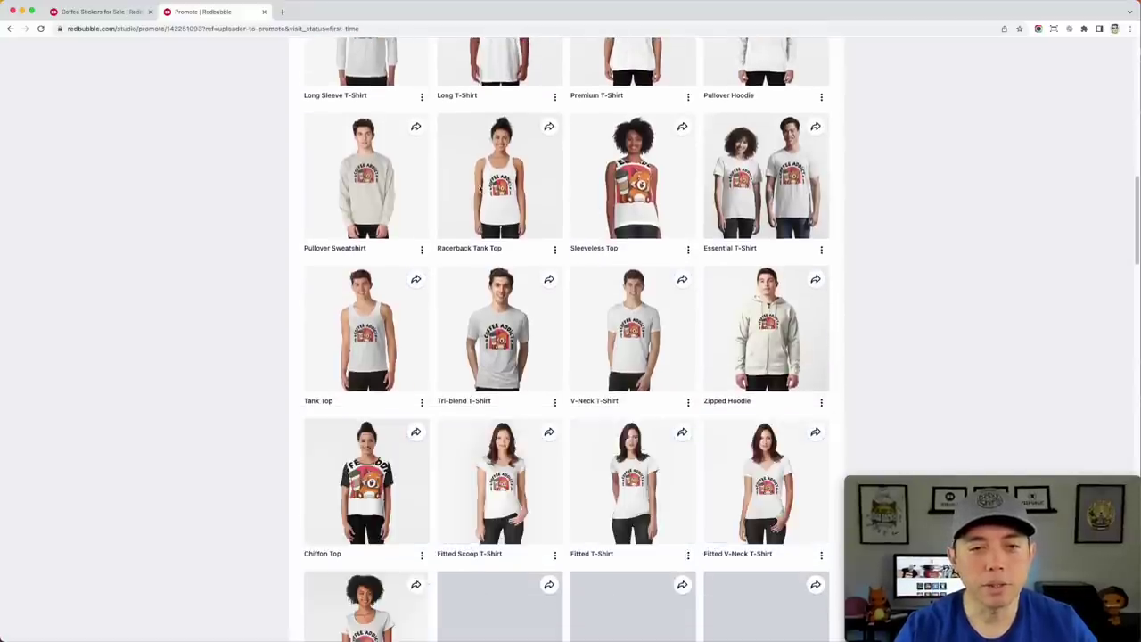
scroll(481, 192, down, 6)
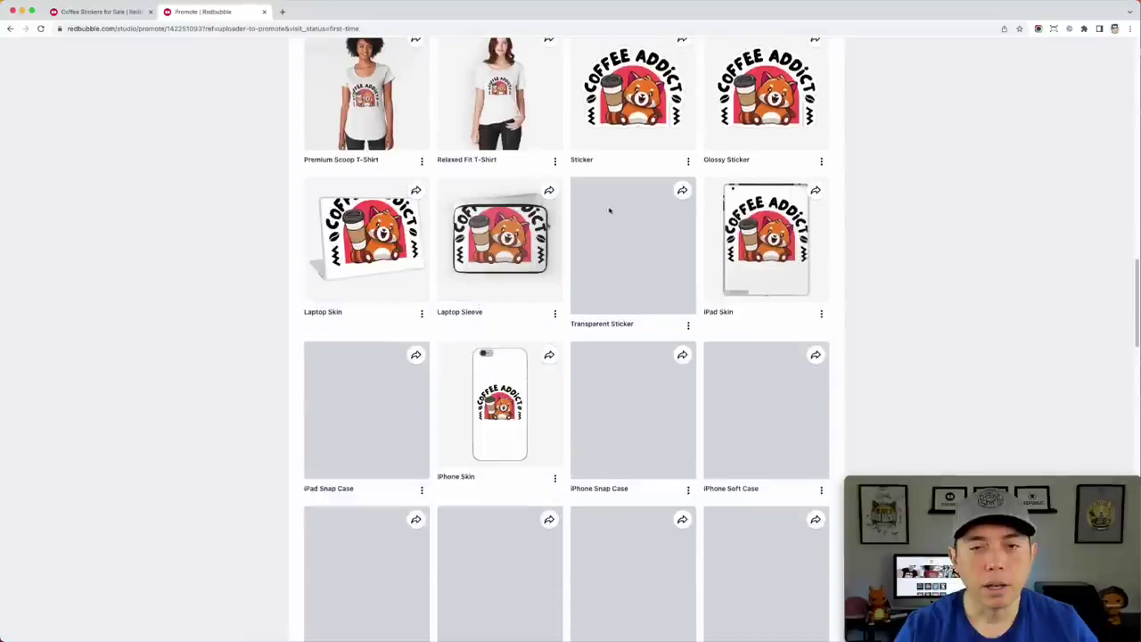
scroll(610, 210, down, 4)
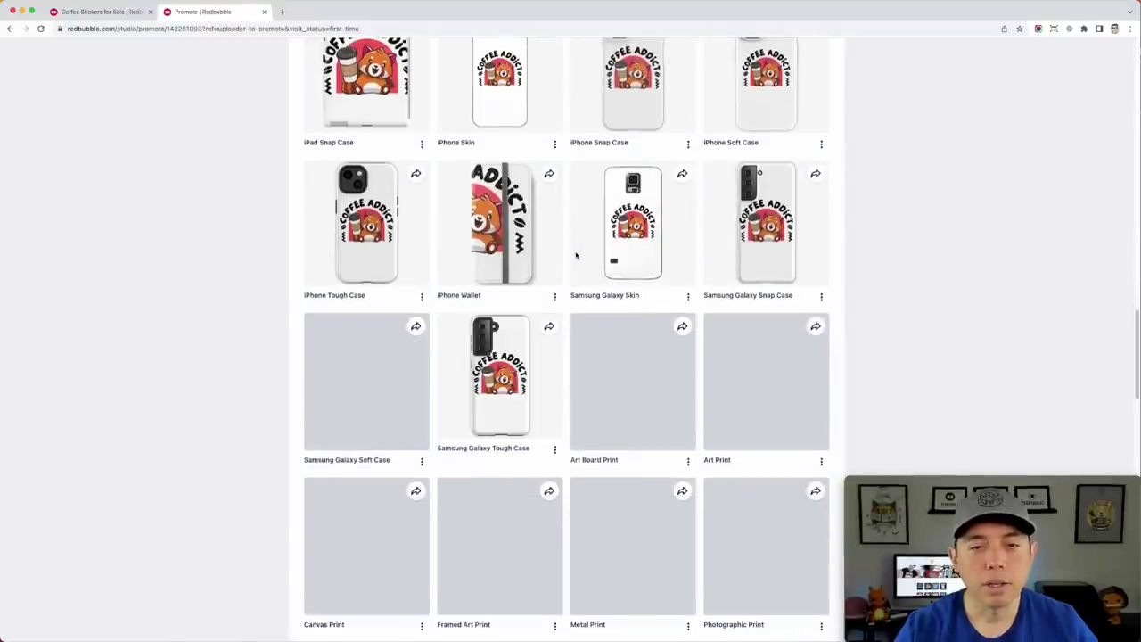
scroll(576, 256, down, 5)
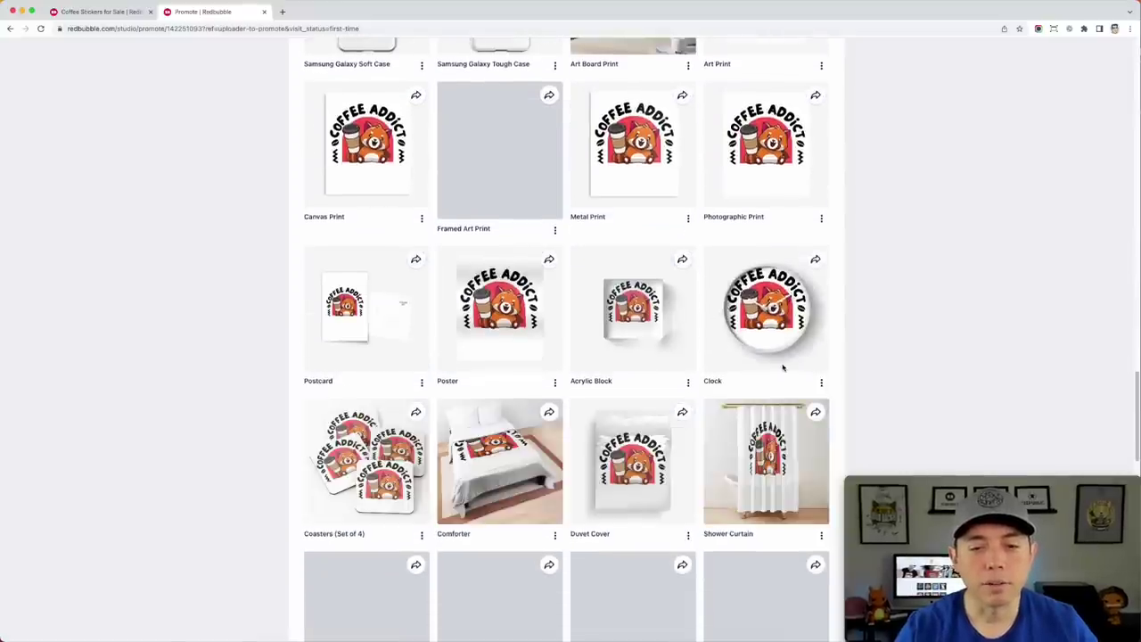
Step: Start sharing the Sticker product on Twitter
scroll(783, 368, up, 15)
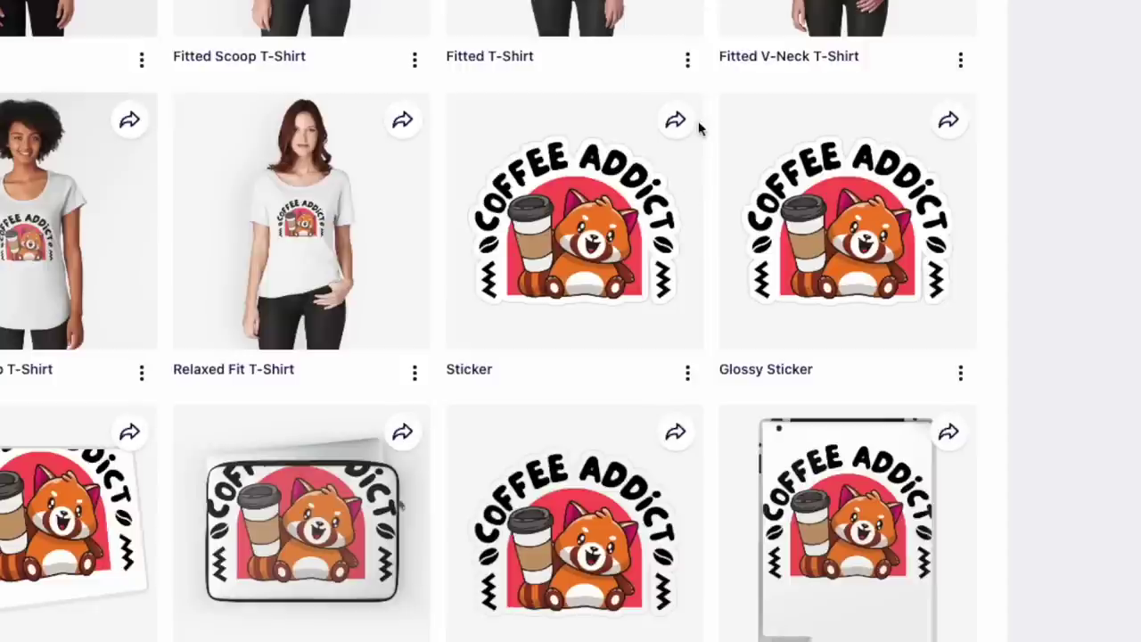
click(676, 125)
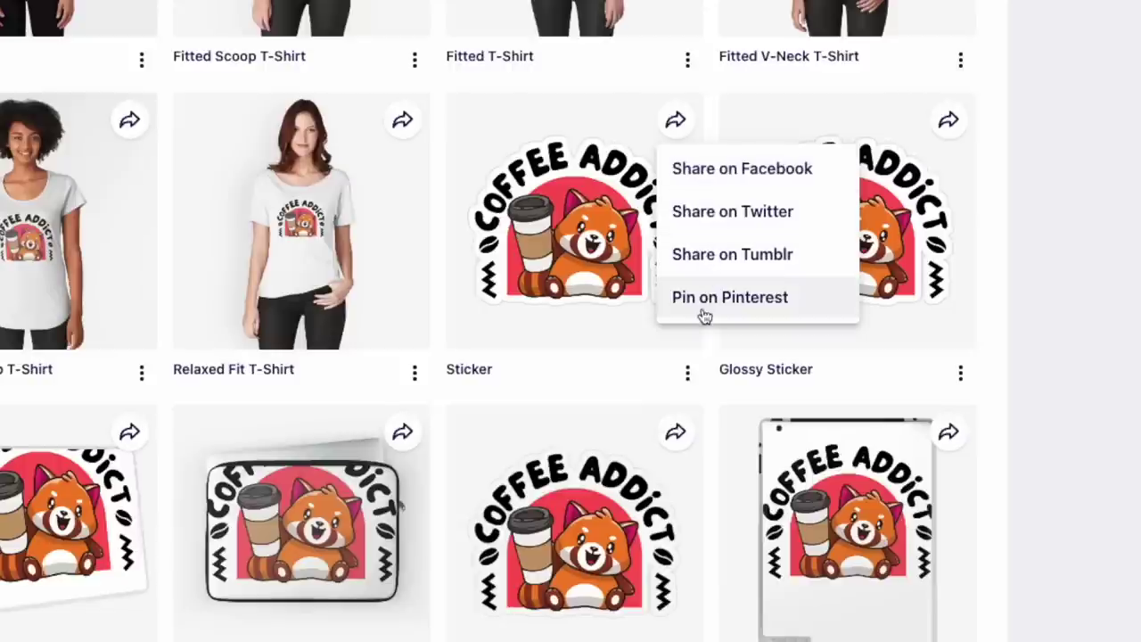
click(731, 211)
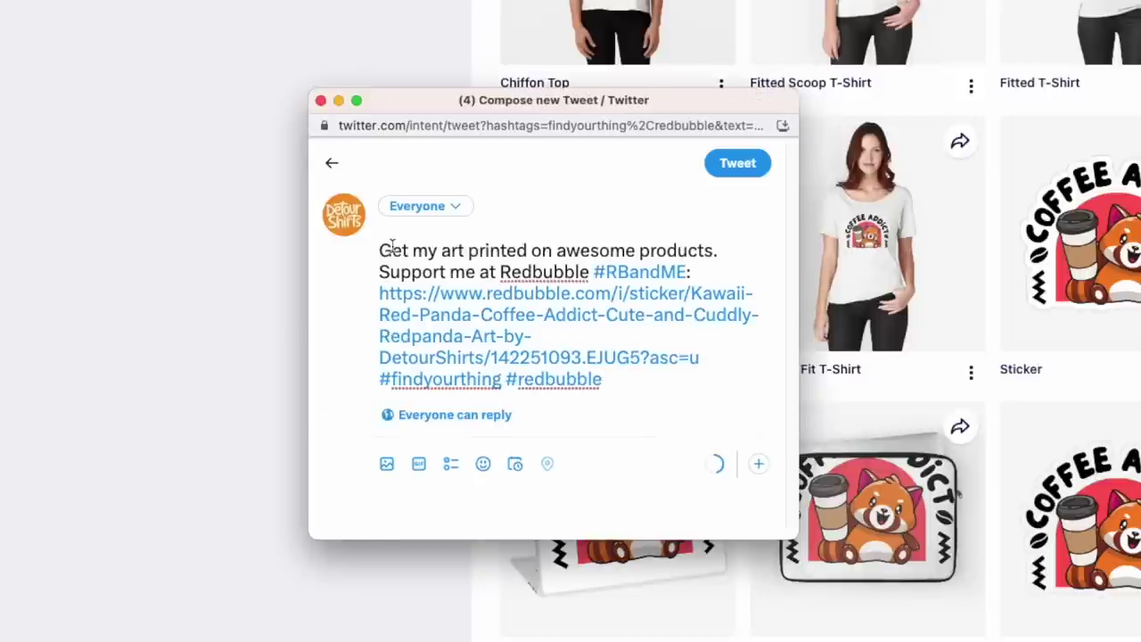
Step: Replace the tweet's opening sentence with "Look what I just made on RedBubble..." and post the tweet
drag(381, 248, 729, 248)
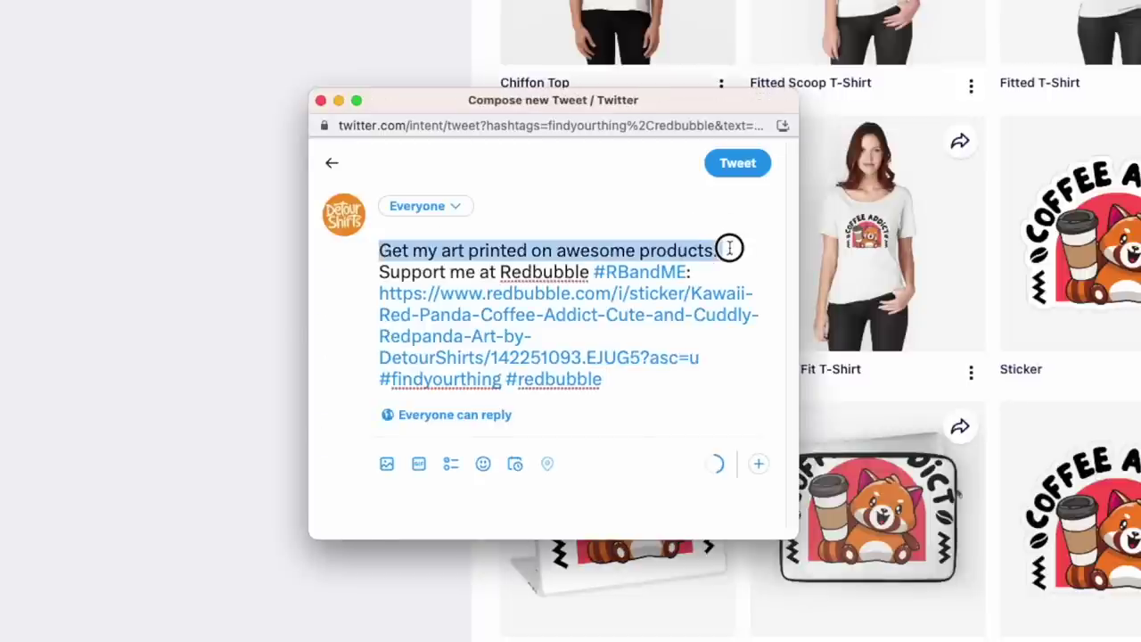
key(BackSpace)
text(Look what I just made on )
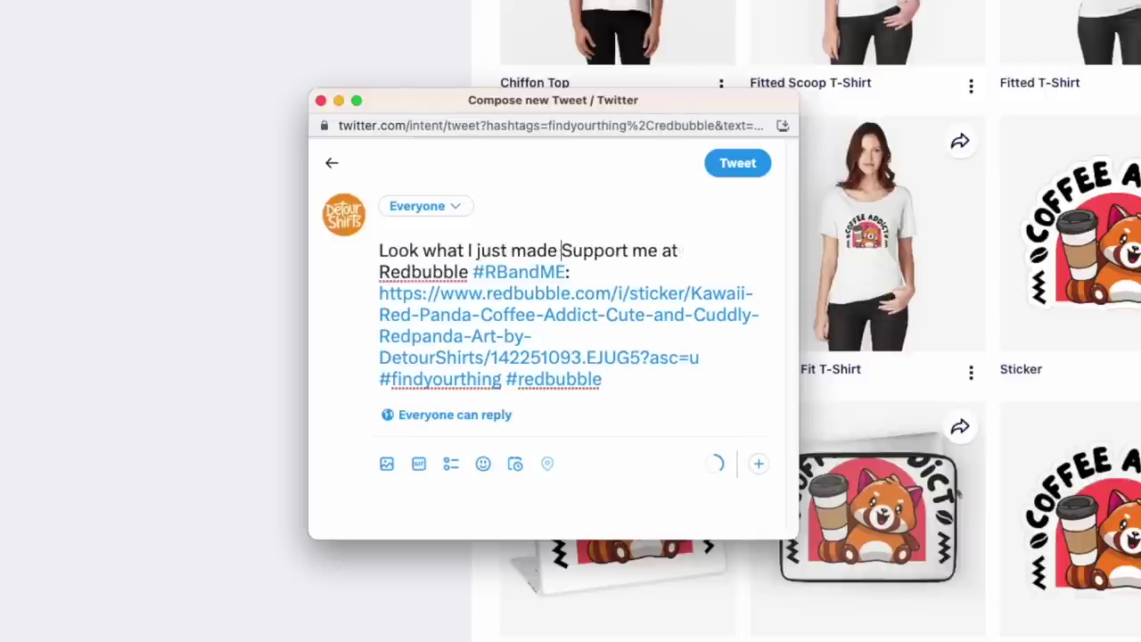
text(T)
key(BackSpace)
text(RedBubble)
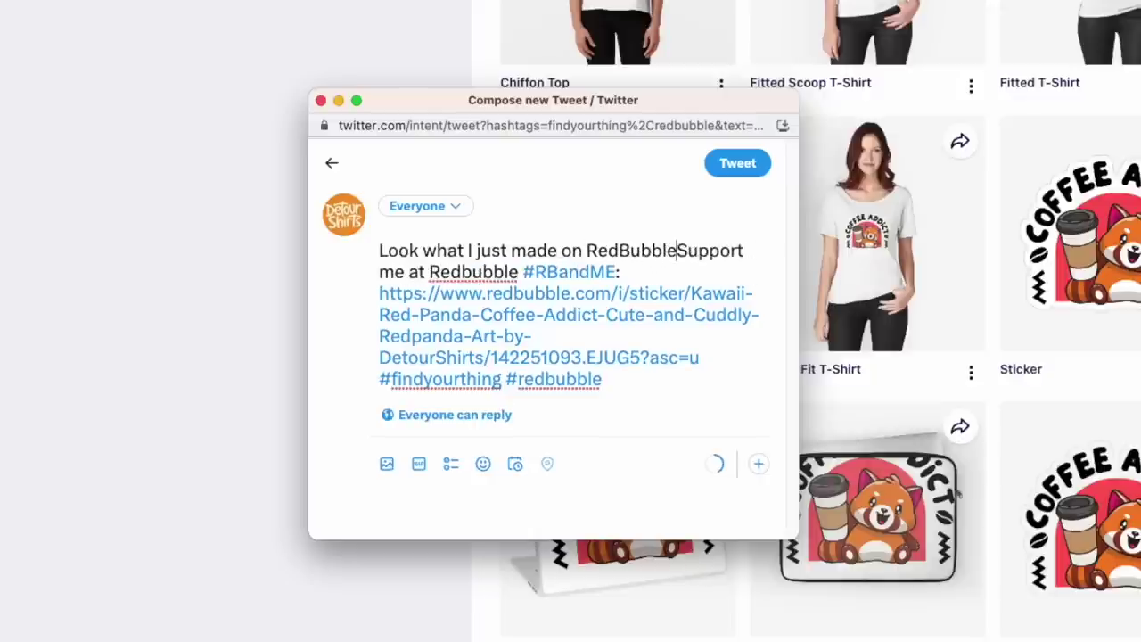
text(...)
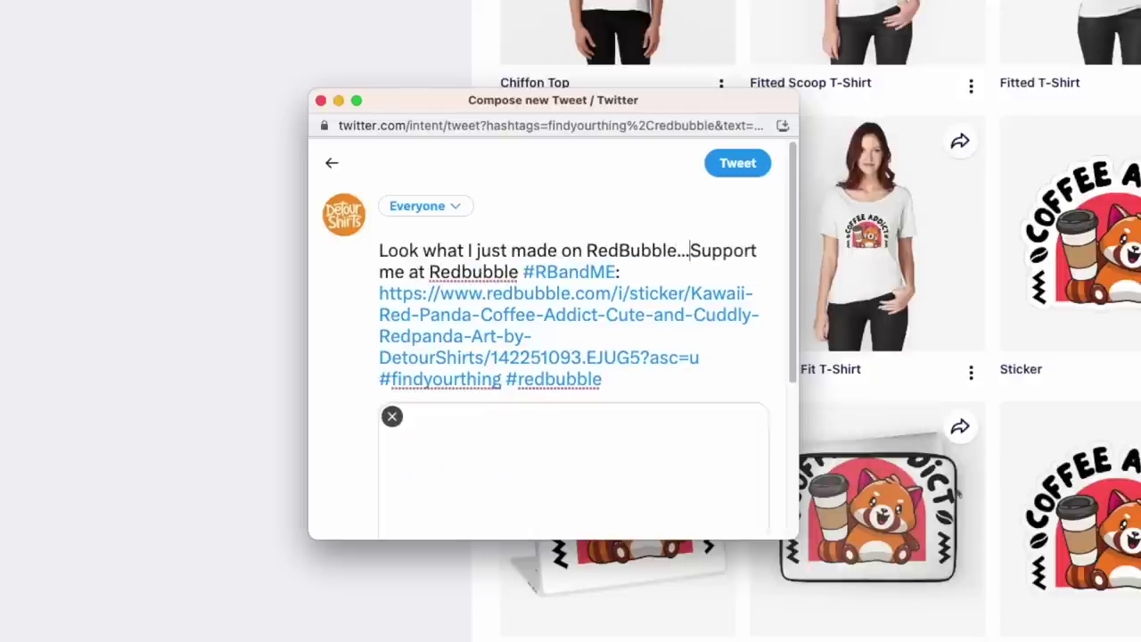
scroll(520, 352, down, 4)
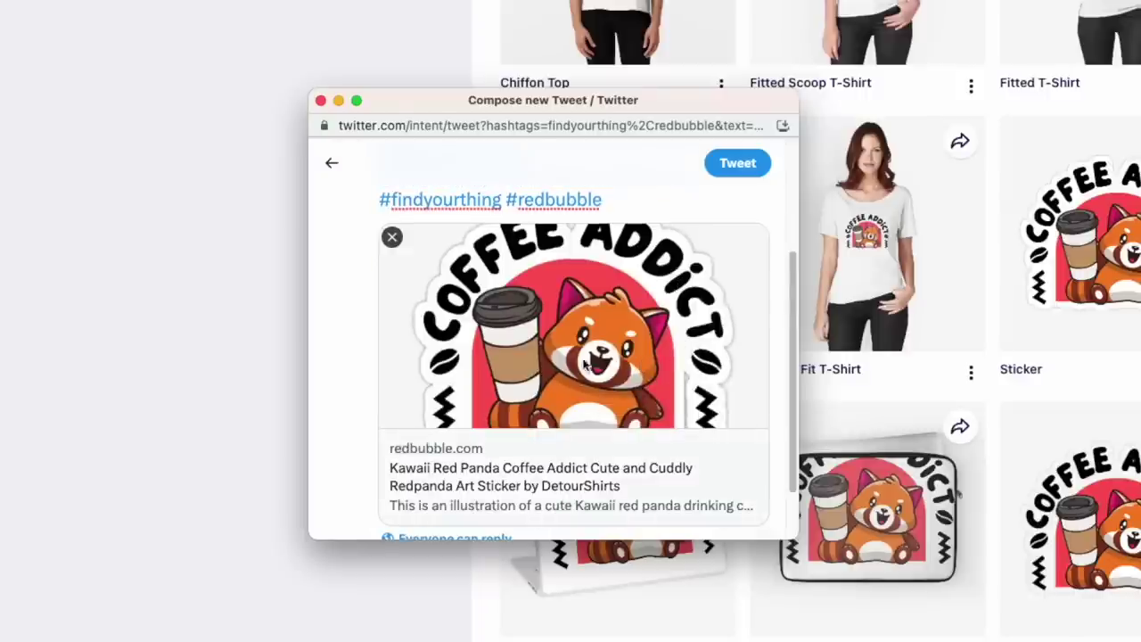
click(740, 164)
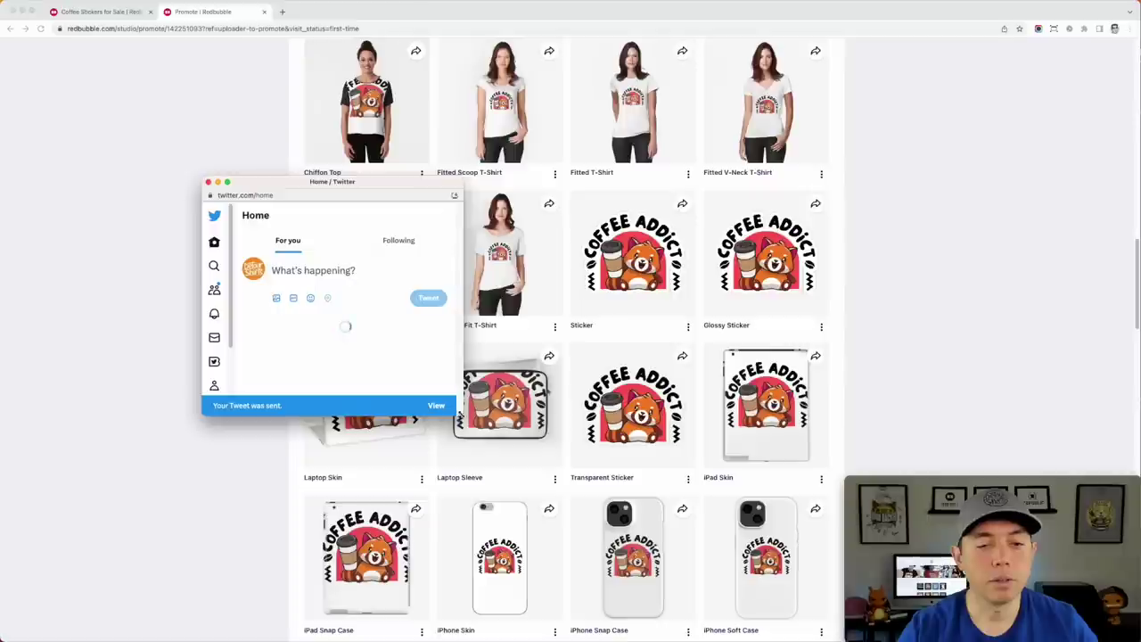
Step: Enlarge the Twitter window and view the new sticker tweet on the account's own profile
drag(793, 545, 697, 515)
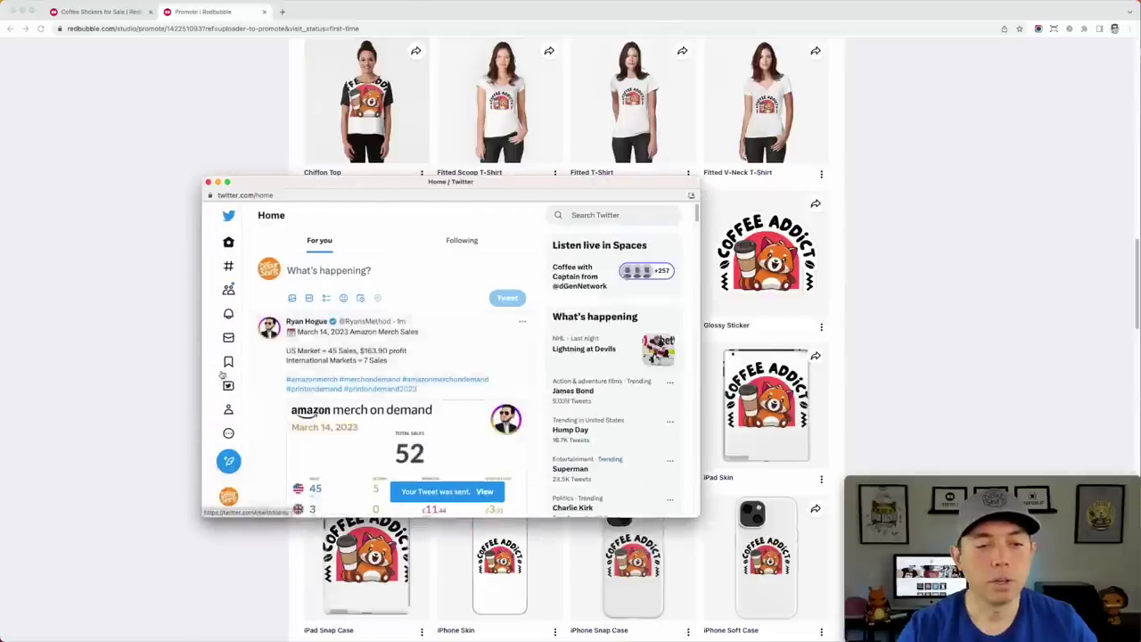
scroll(406, 402, down, 5)
click(228, 409)
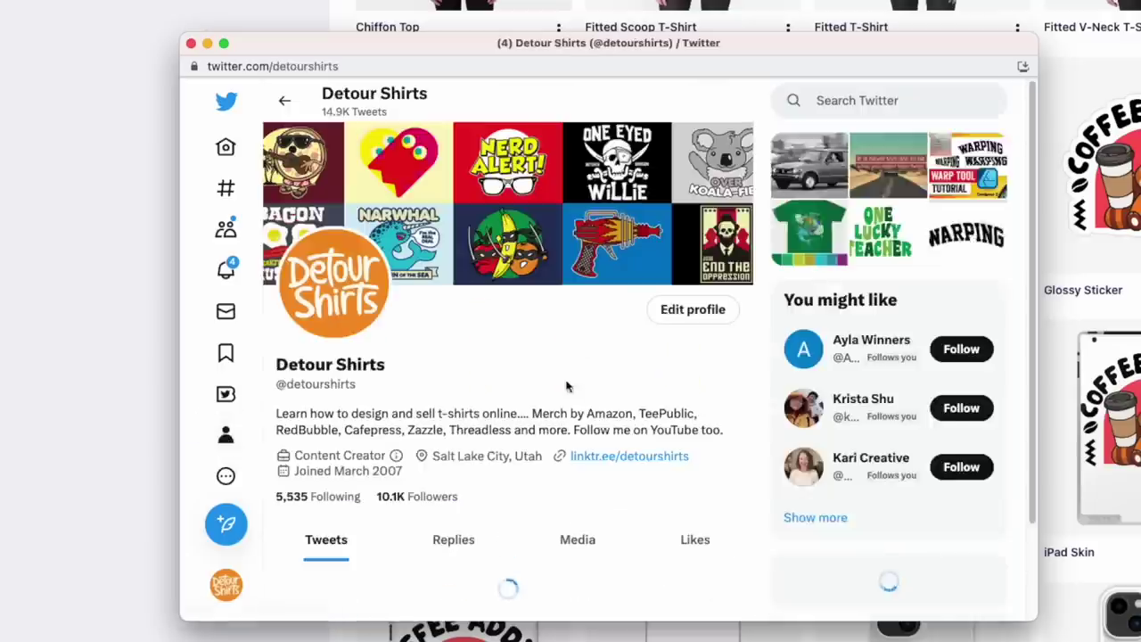
scroll(580, 393, down, 5)
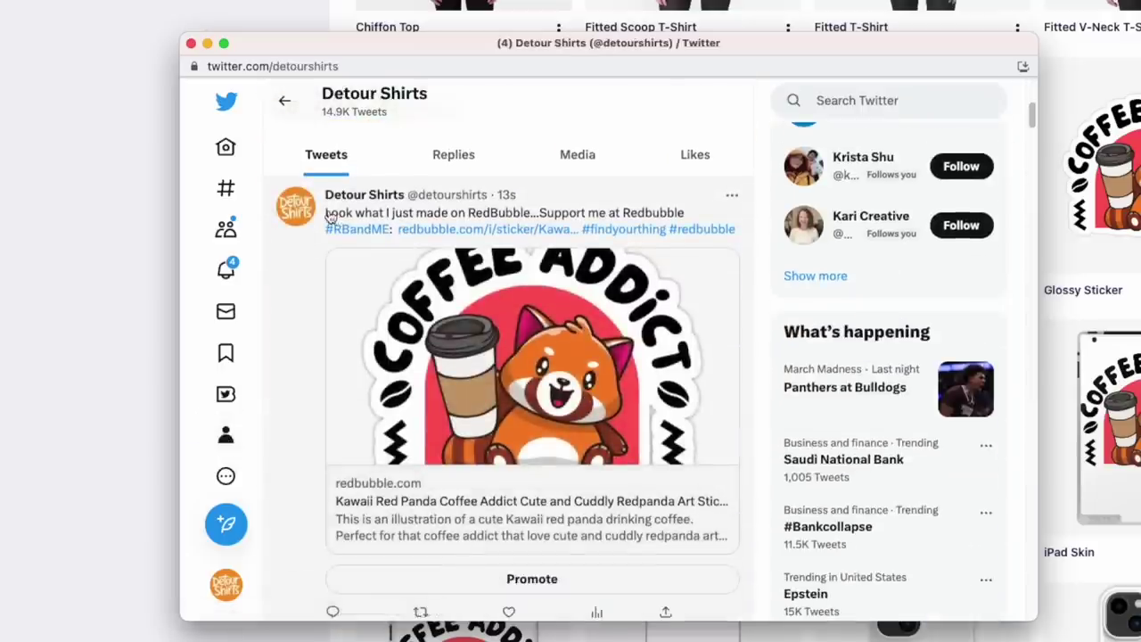
scroll(378, 482, down, 1)
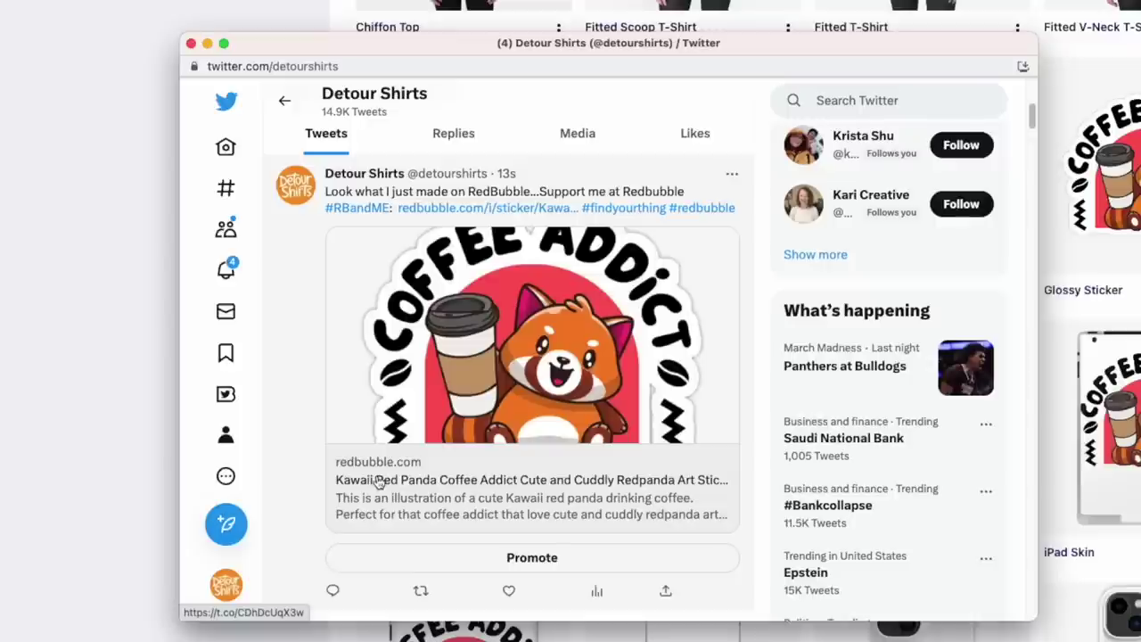